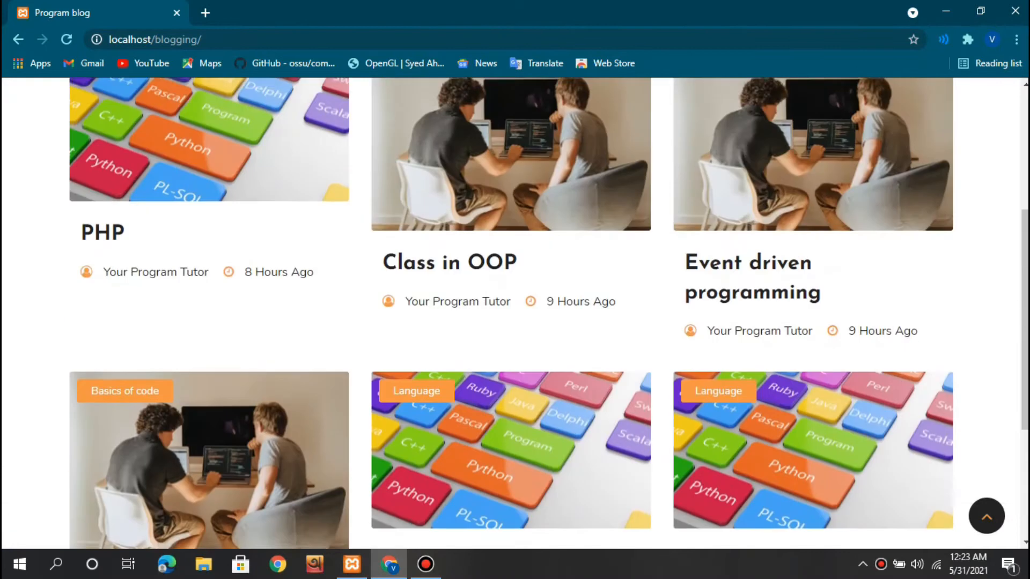
Look over the blog home page, open the PHP post and return to the home page
{"action": "scroll", "coordinate": [812, 402], "scroll_direction": "down", "scroll_amount": 4}
{"action": "scroll", "coordinate": [813, 402], "scroll_direction": "up", "scroll_amount": 5}
{"action": "left_click", "coordinate": [236, 394]}
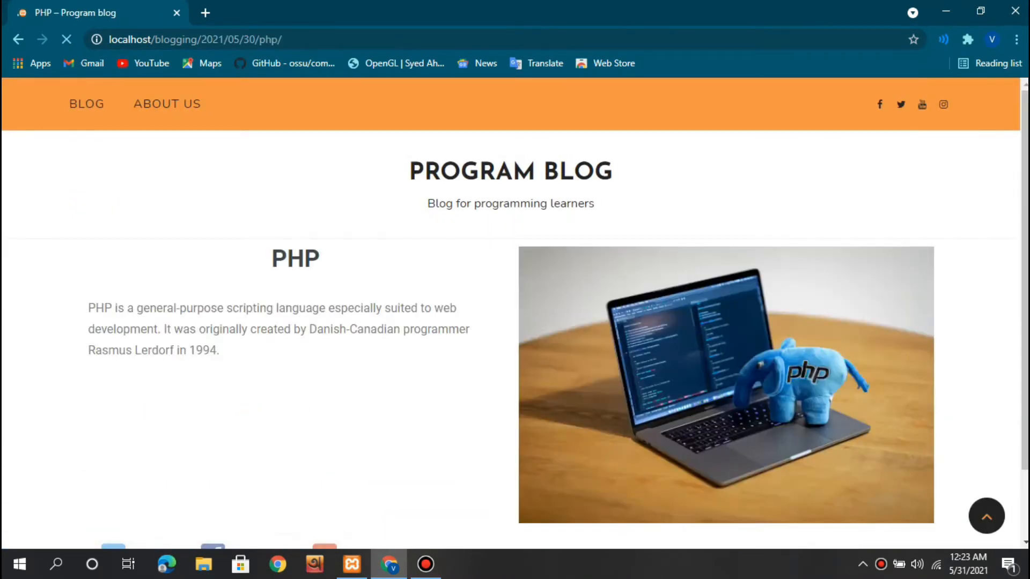
{"action": "key", "text": "alt+Left"}
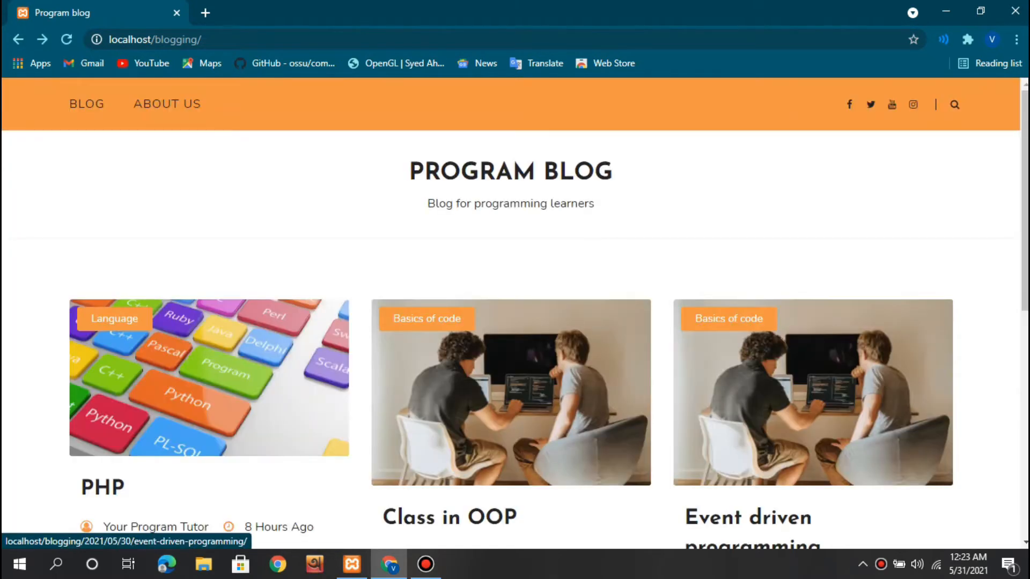
View the Event driven programming post with its flowchart and return to the blog home page
{"action": "left_click", "coordinate": [812, 397]}
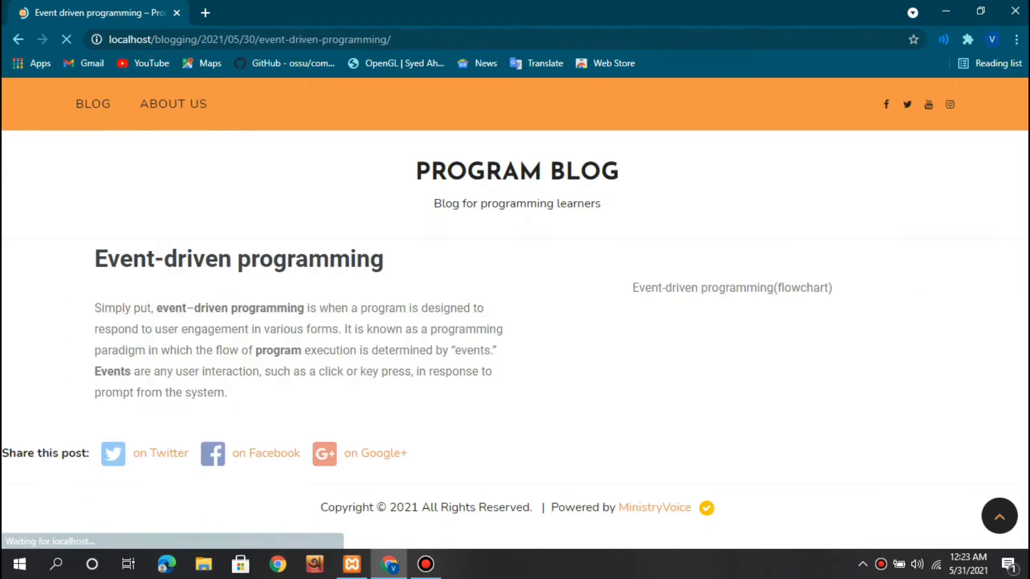
{"action": "scroll", "coordinate": [515, 311], "scroll_direction": "down", "scroll_amount": 2}
{"action": "scroll", "coordinate": [515, 311], "scroll_direction": "up", "scroll_amount": 2}
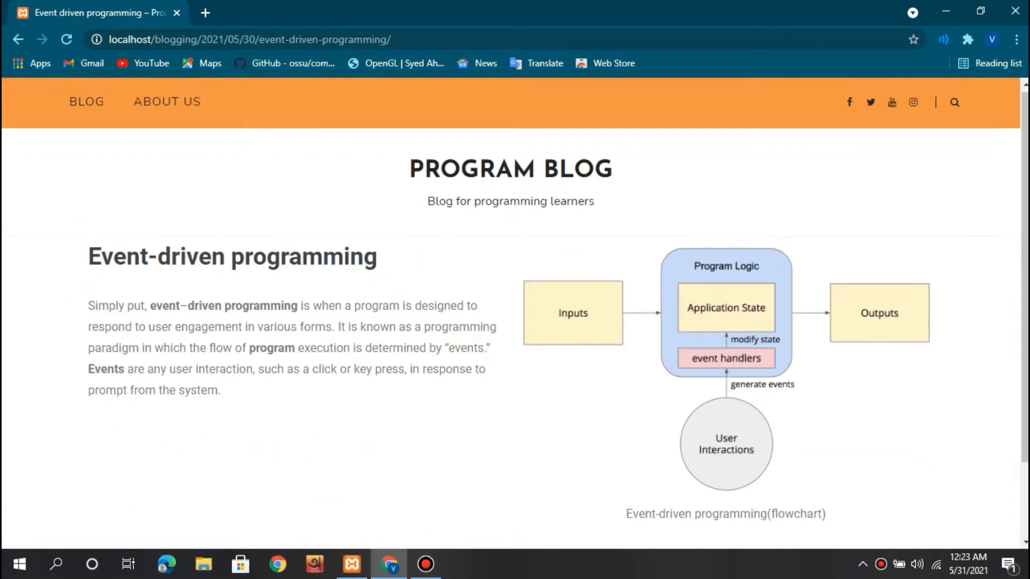
{"action": "left_click", "coordinate": [17, 39]}
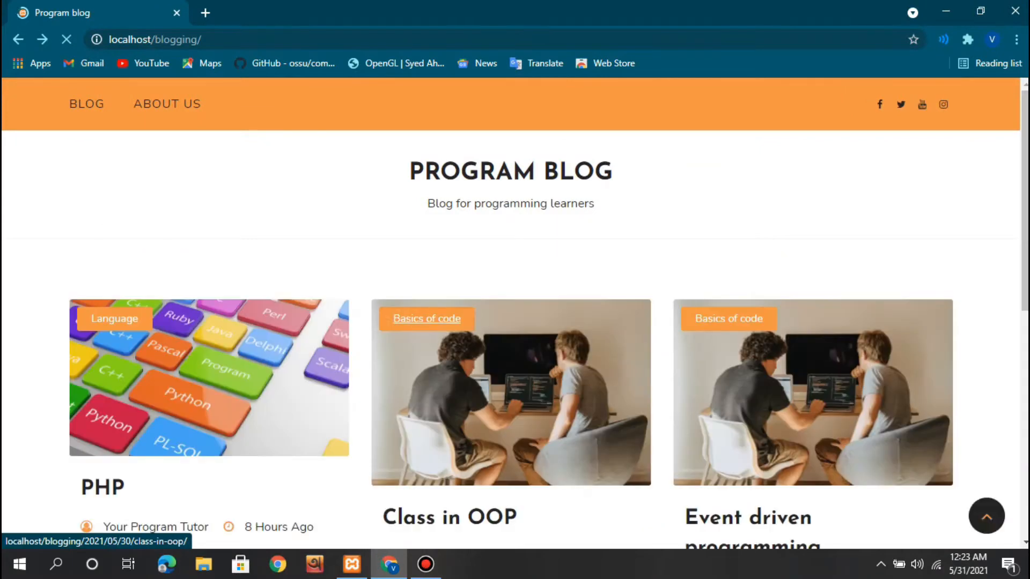
View the Class in OOP post and return to the blog home page
{"action": "left_click", "coordinate": [426, 319]}
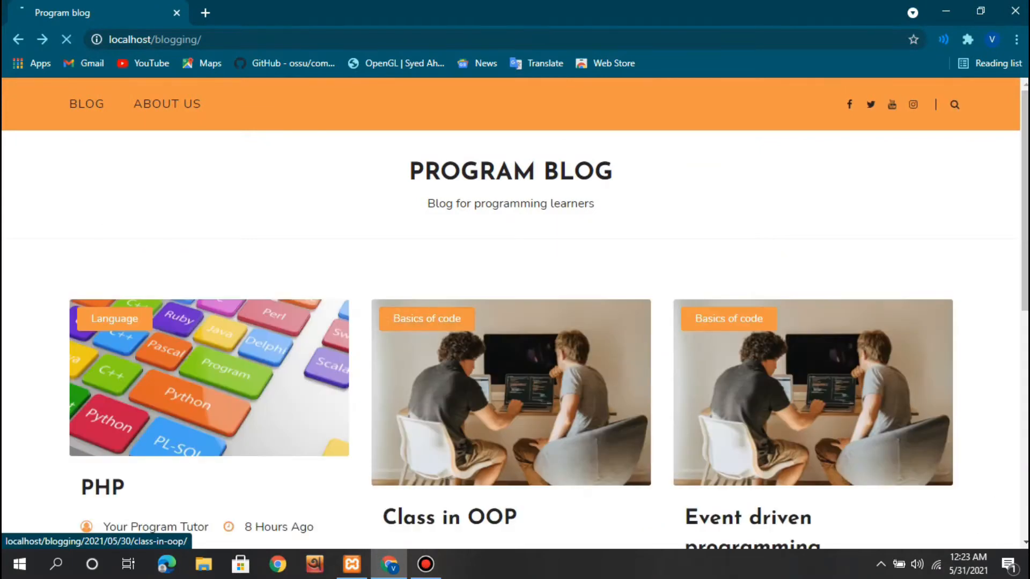
{"action": "scroll", "coordinate": [514, 311], "scroll_direction": "down", "scroll_amount": 1}
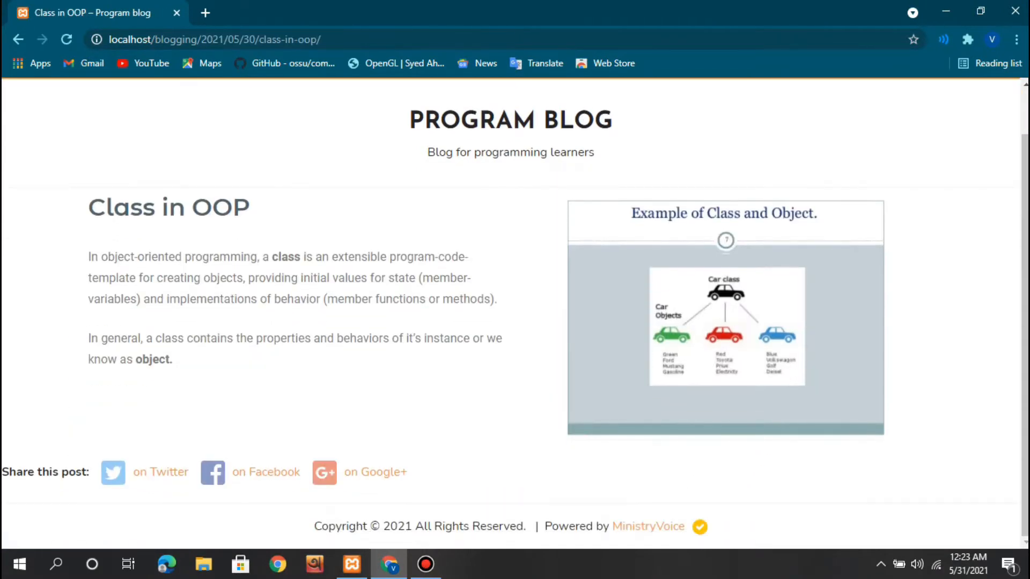
{"action": "scroll", "coordinate": [515, 311], "scroll_direction": "up", "scroll_amount": 1}
{"action": "left_click", "coordinate": [18, 39]}
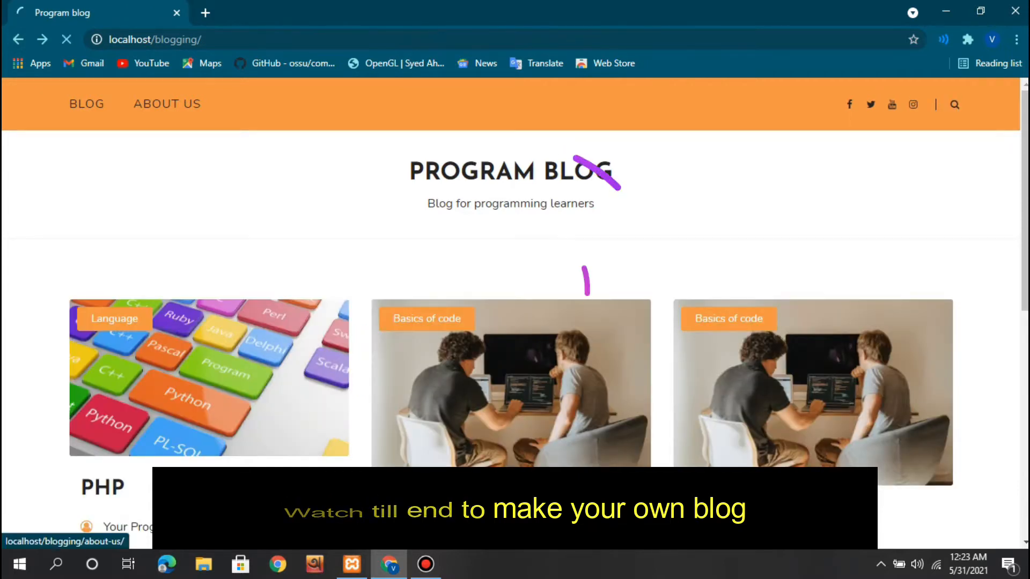
Open the blog's About Us page and examine the introduction and skill bars
{"action": "left_click", "coordinate": [167, 104]}
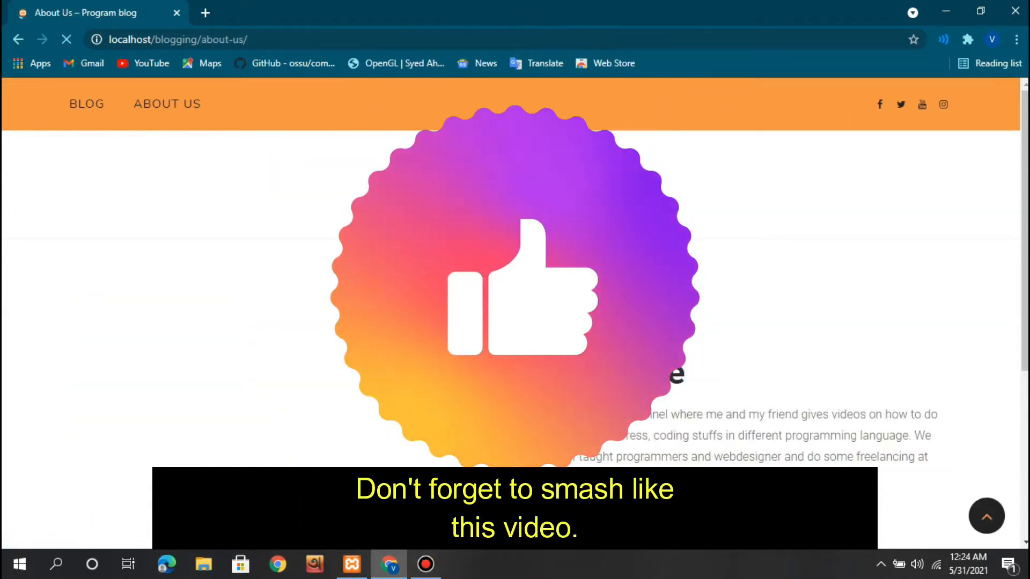
{"action": "scroll", "coordinate": [515, 311], "scroll_direction": "down", "scroll_amount": 5}
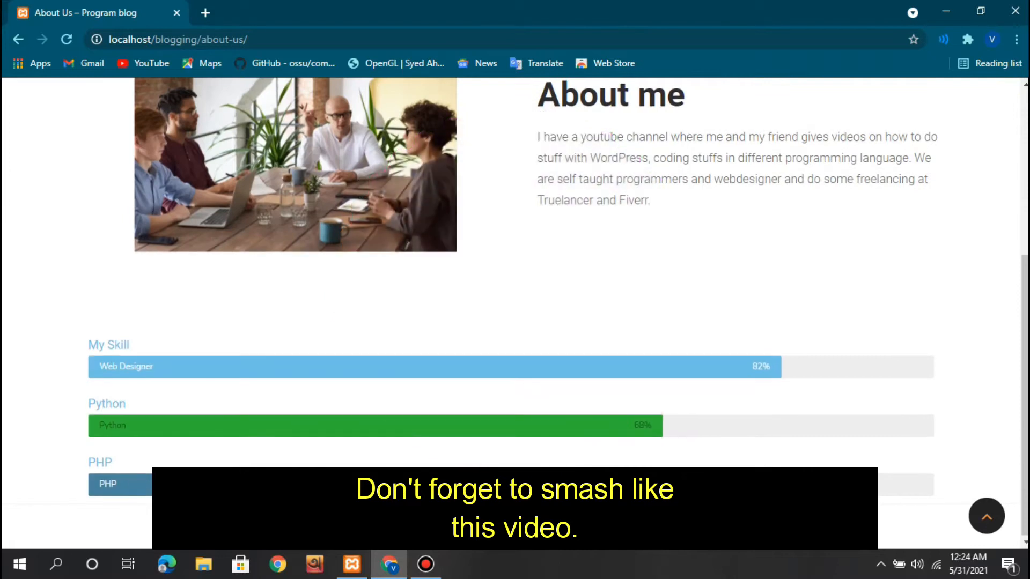
{"action": "scroll", "coordinate": [515, 312], "scroll_direction": "up", "scroll_amount": 5}
{"action": "scroll", "coordinate": [515, 311], "scroll_direction": "down", "scroll_amount": 5}
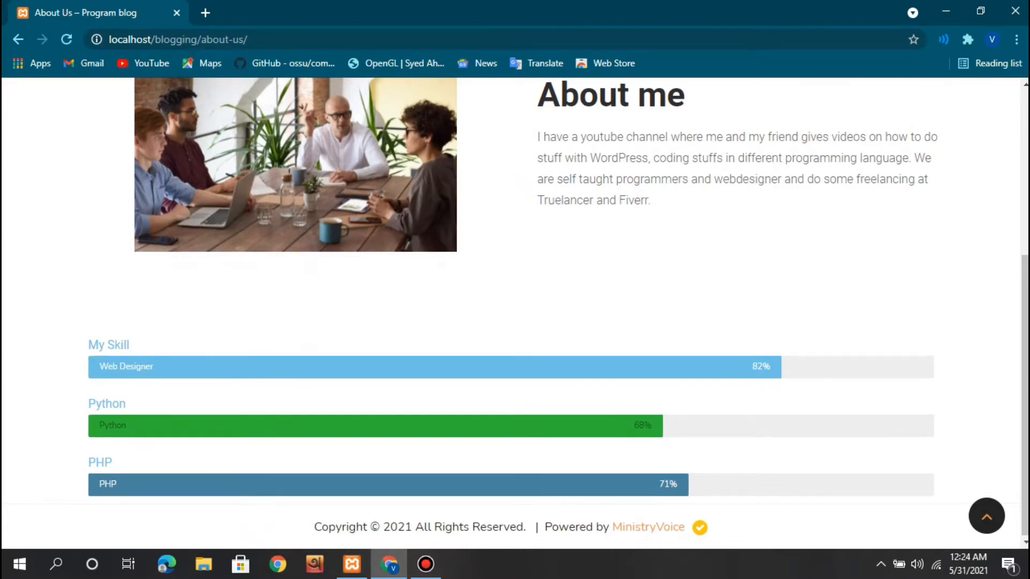
{"action": "scroll", "coordinate": [515, 311], "scroll_direction": "up", "scroll_amount": 4}
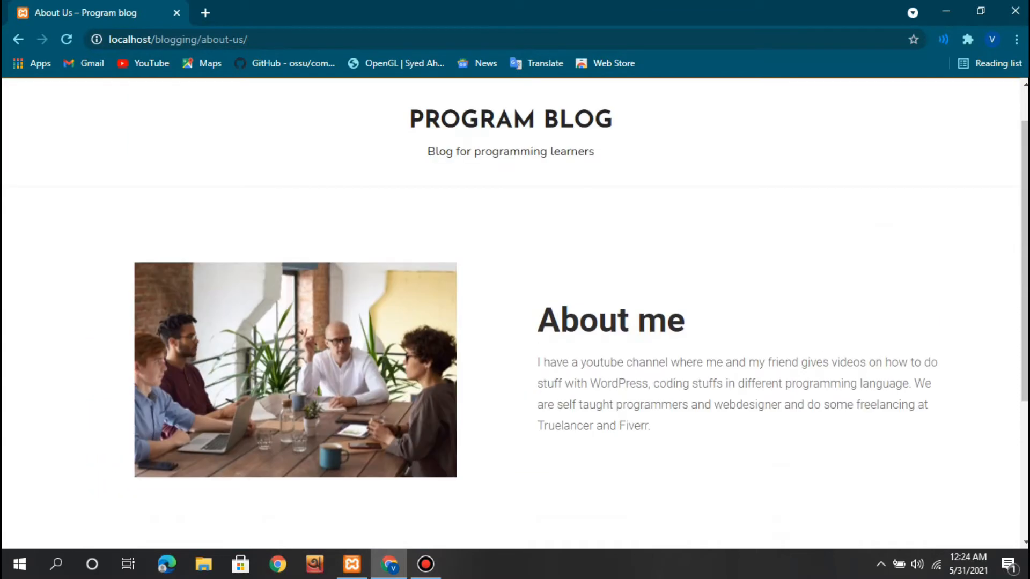
{"action": "scroll", "coordinate": [515, 311], "scroll_direction": "up", "scroll_amount": 1}
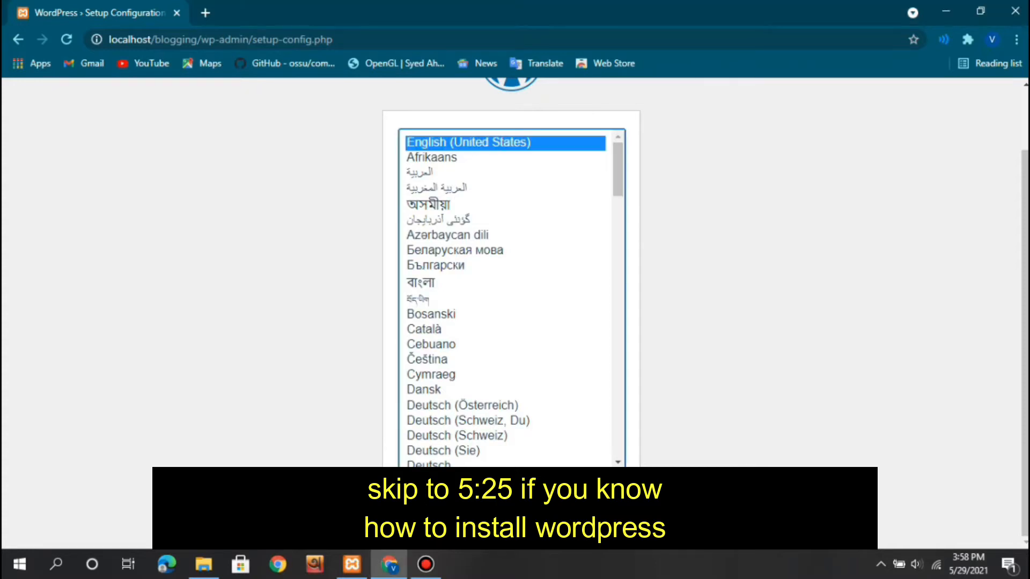
Continue the WordPress setup with English (United States) and review the list of required database details
{"action": "scroll", "coordinate": [511, 298], "scroll_direction": "down", "scroll_amount": 3}
{"action": "scroll", "coordinate": [511, 297], "scroll_direction": "up", "scroll_amount": 3}
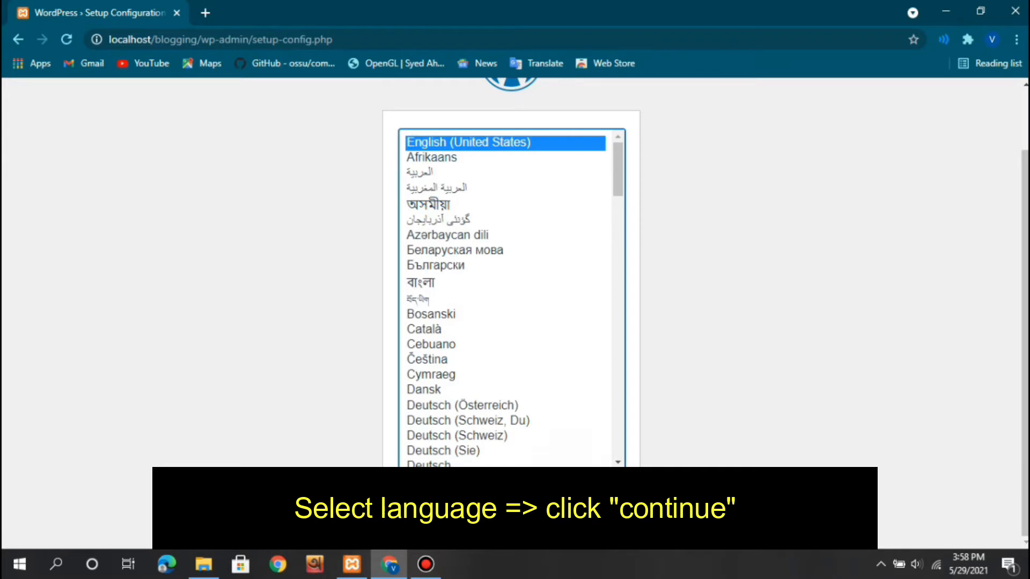
{"action": "left_click", "coordinate": [593, 498]}
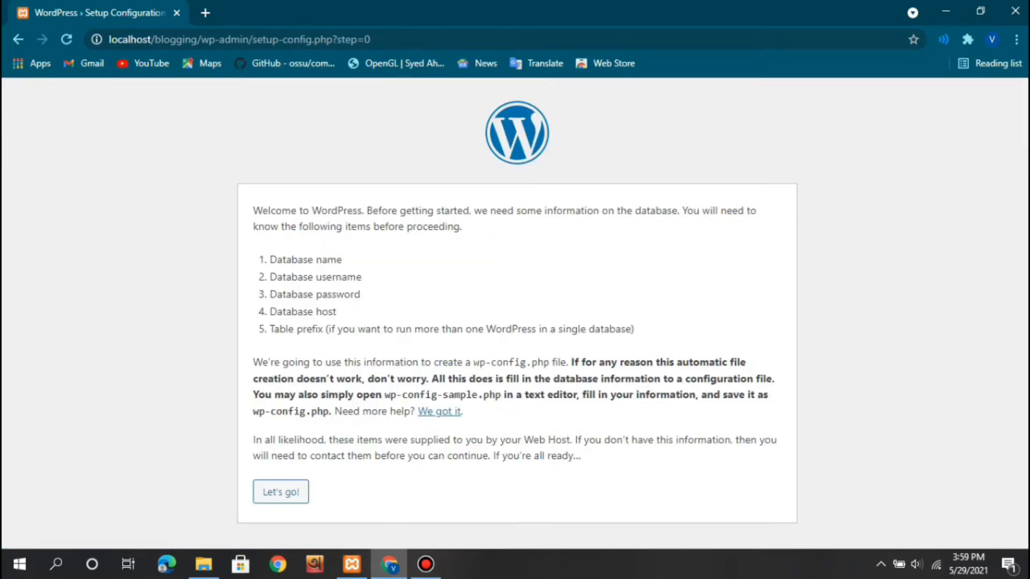
{"action": "left_click_drag", "start_coordinate": [270, 259], "coordinate": [491, 362]}
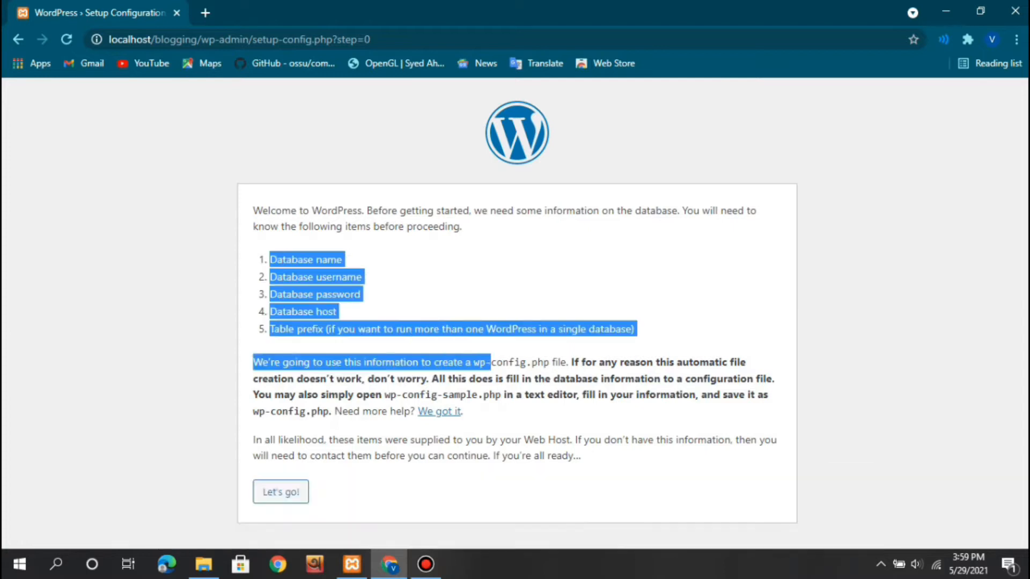
{"action": "left_click", "coordinate": [491, 361]}
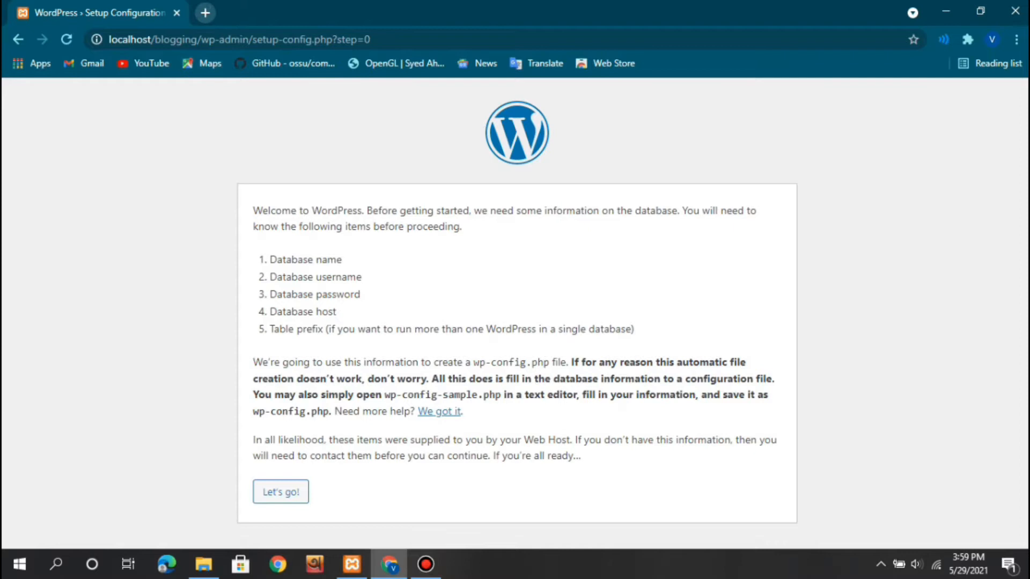
Open localhost/phpmyadmin in a new browser tab
{"action": "left_click", "coordinate": [206, 13]}
{"action": "type", "text": "localhost/phpmyadmin"}
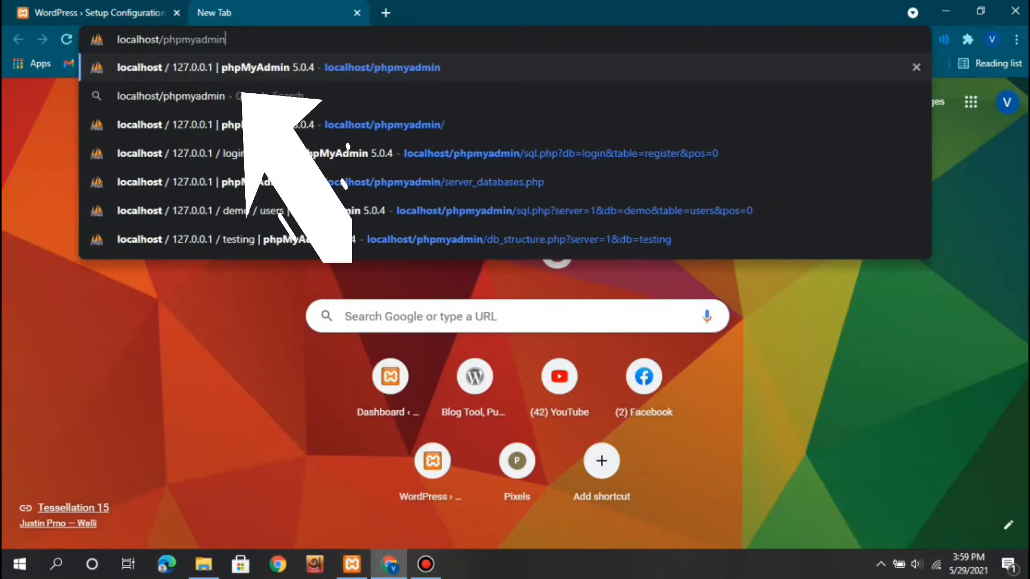
{"action": "key", "text": "Return"}
{"action": "left_click", "coordinate": [219, 39]}
{"action": "left_click", "coordinate": [219, 39]}
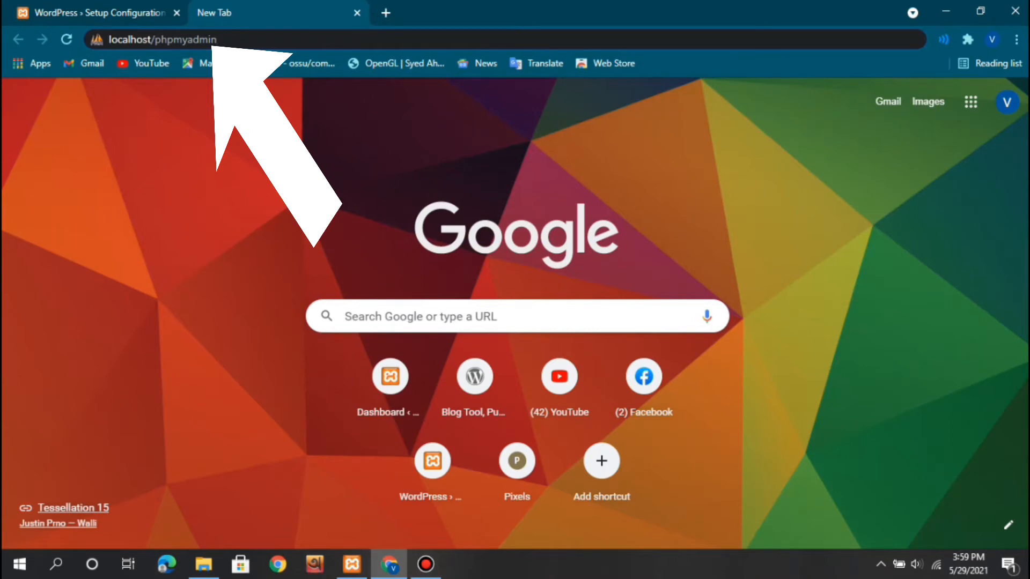
{"action": "key", "text": "Return"}
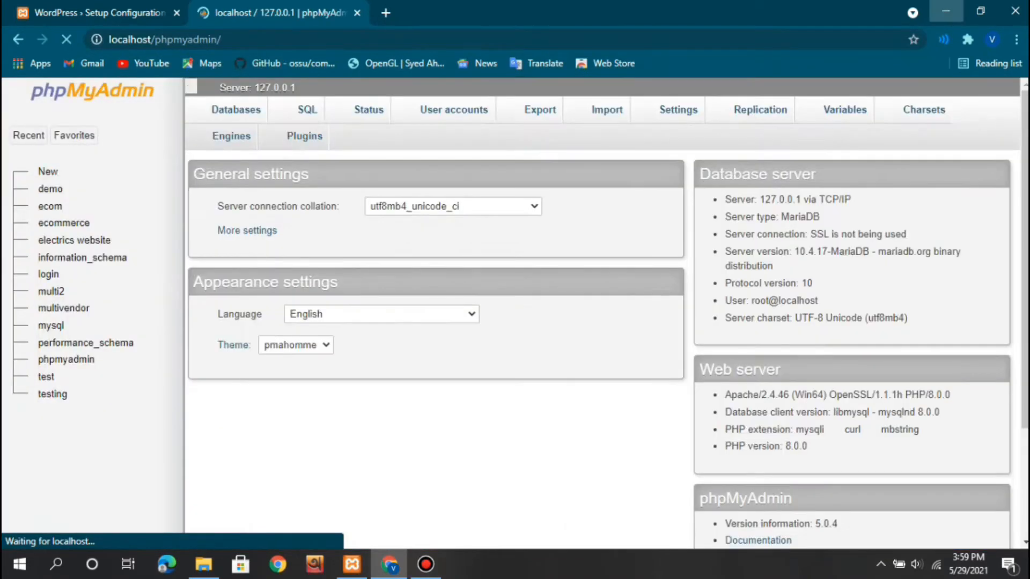
Switch to the Windows desktop and create a text document named blogging.txt there
{"action": "left_click", "coordinate": [946, 10]}
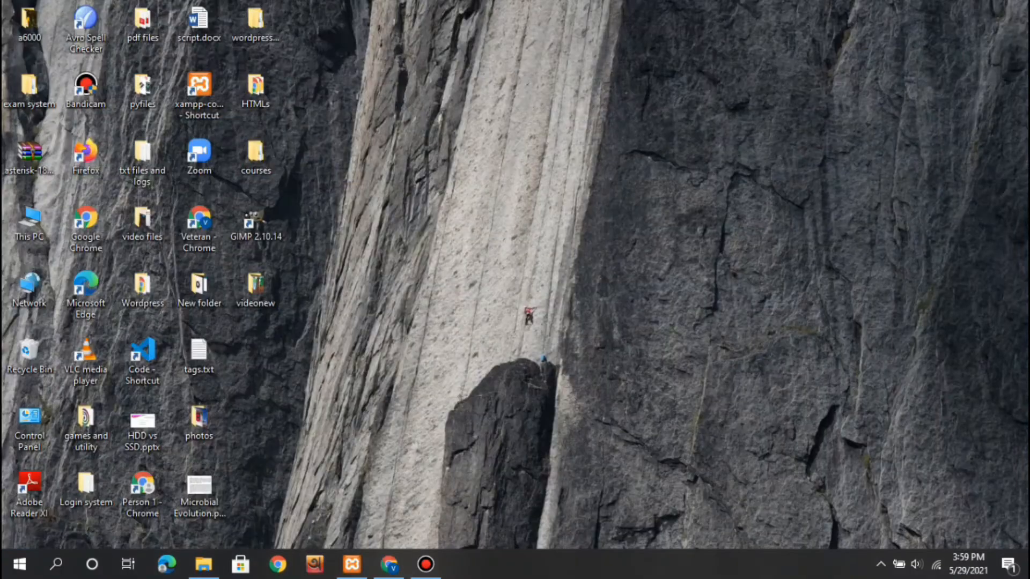
{"action": "right_click", "coordinate": [481, 166]}
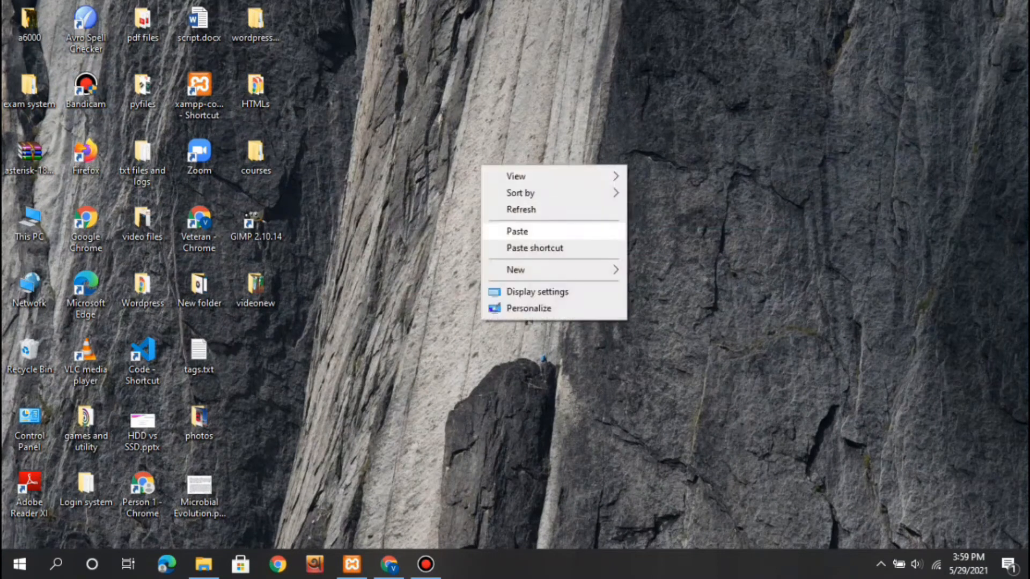
{"action": "mouse_move", "coordinate": [536, 270]}
{"action": "left_click", "coordinate": [679, 393]}
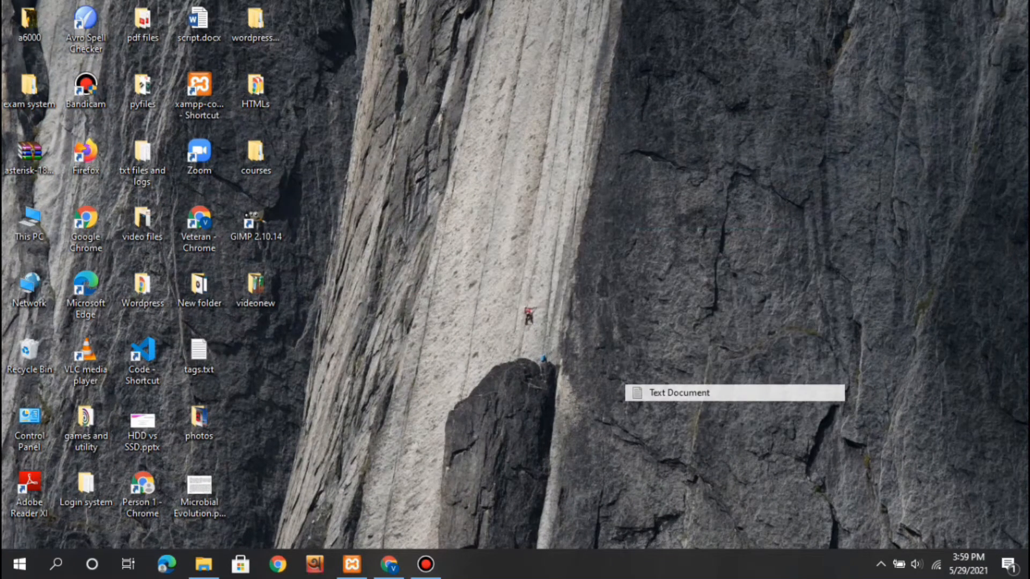
{"action": "type", "text": "blo"}
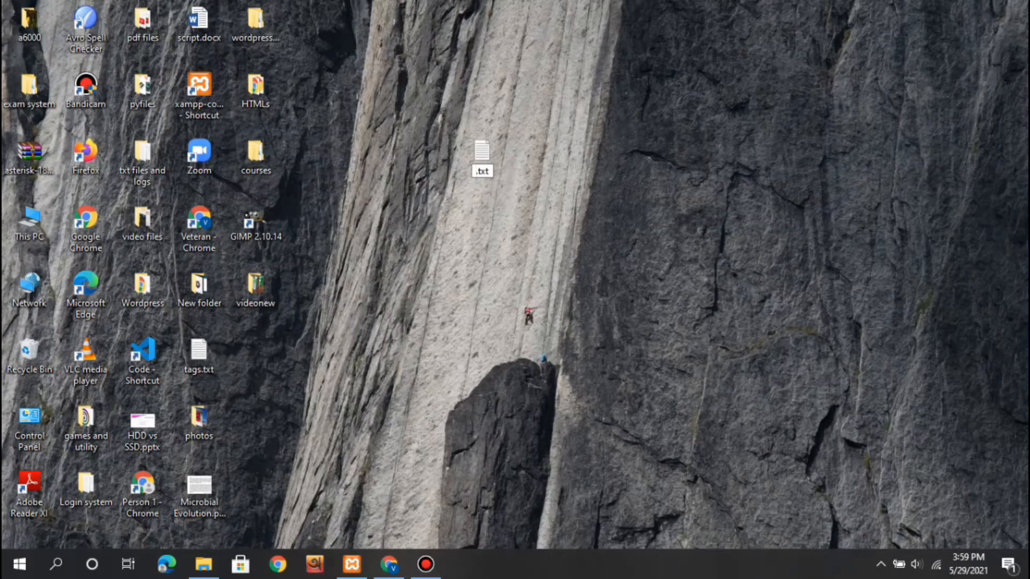
{"action": "type", "text": "gging"}
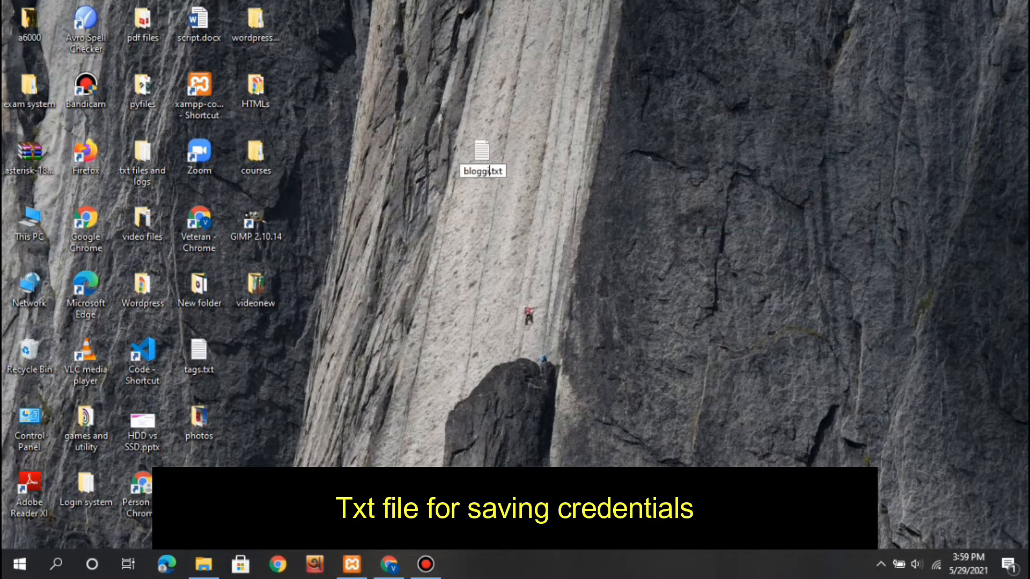
{"action": "key", "text": "Return"}
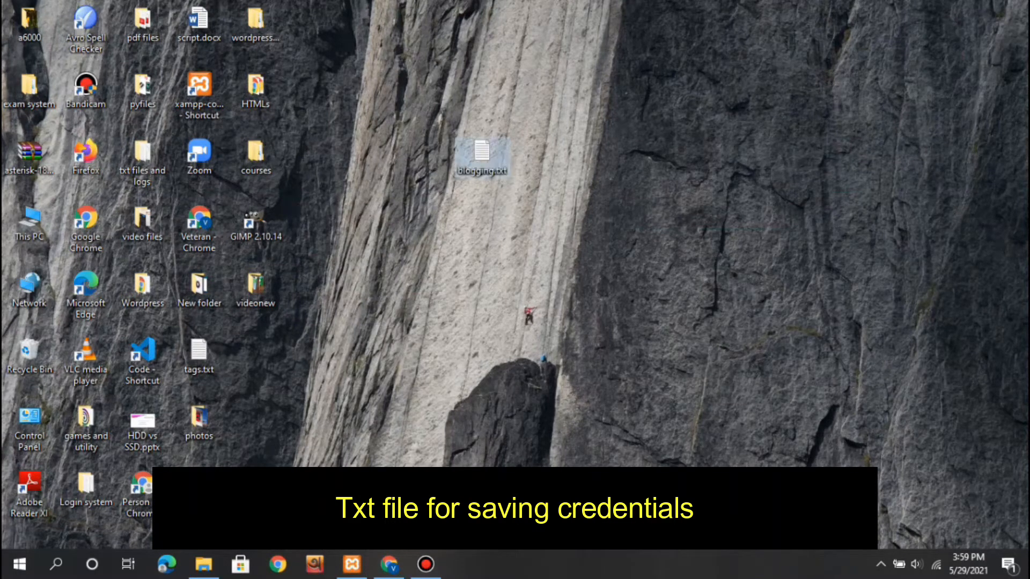
Switch back to phpMyAdmin in Chrome and create a database named blogs with the utf8mb4_general_ci collation
{"action": "left_click", "coordinate": [389, 564]}
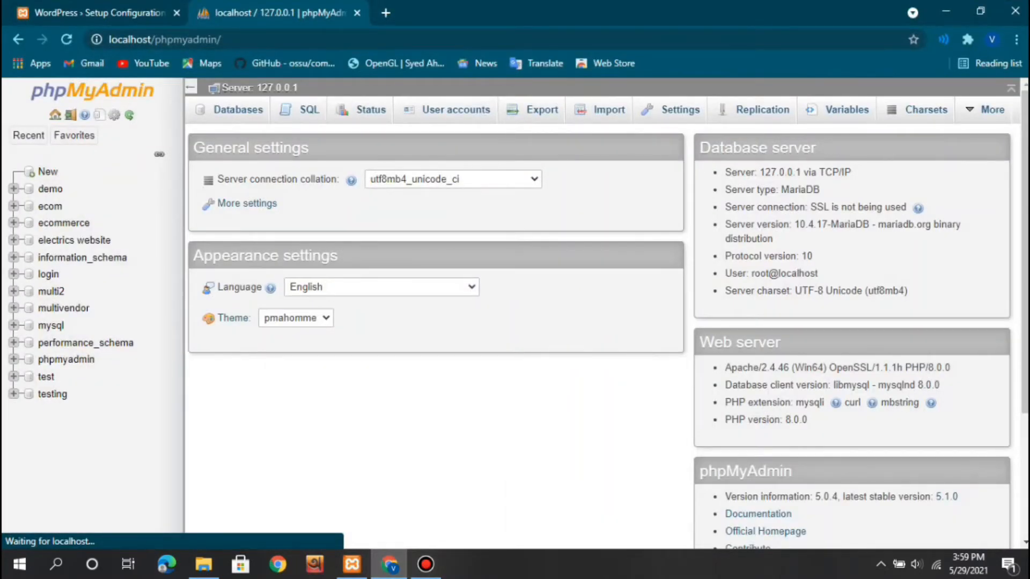
{"action": "left_click", "coordinate": [238, 110]}
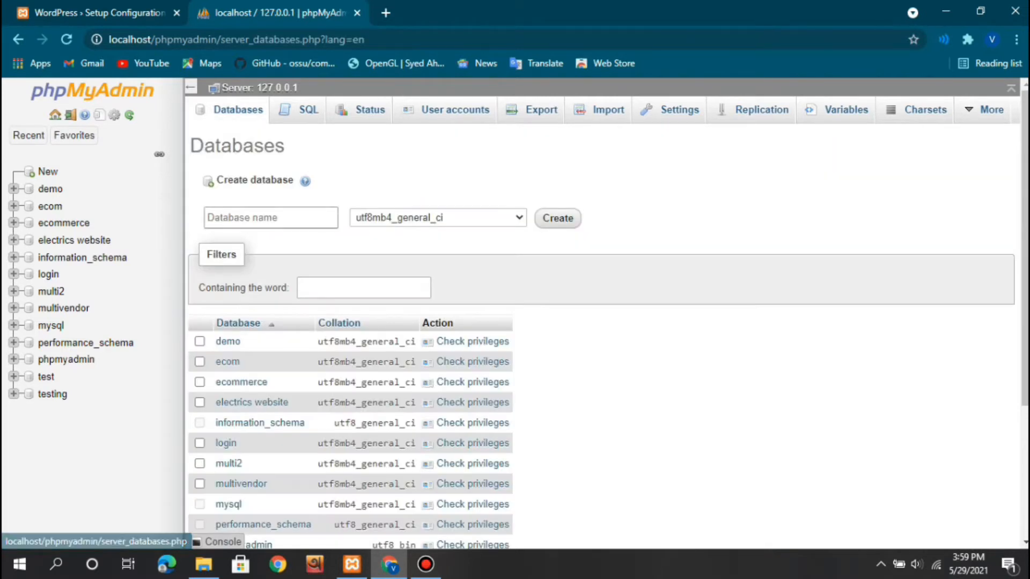
{"action": "scroll", "coordinate": [600, 348], "scroll_direction": "down", "scroll_amount": 4}
{"action": "scroll", "coordinate": [600, 322], "scroll_direction": "up", "scroll_amount": 4}
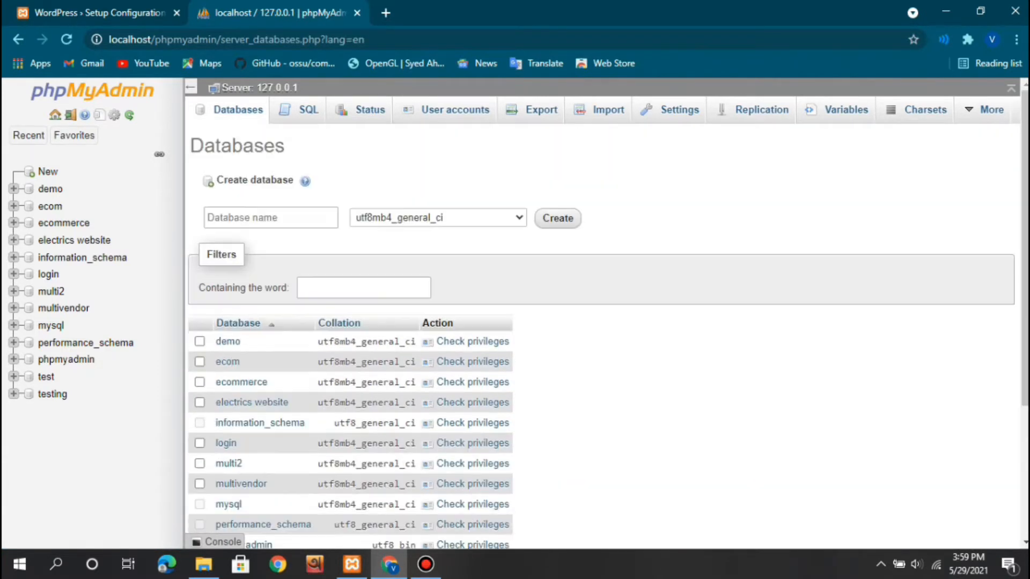
{"action": "left_click", "coordinate": [271, 218]}
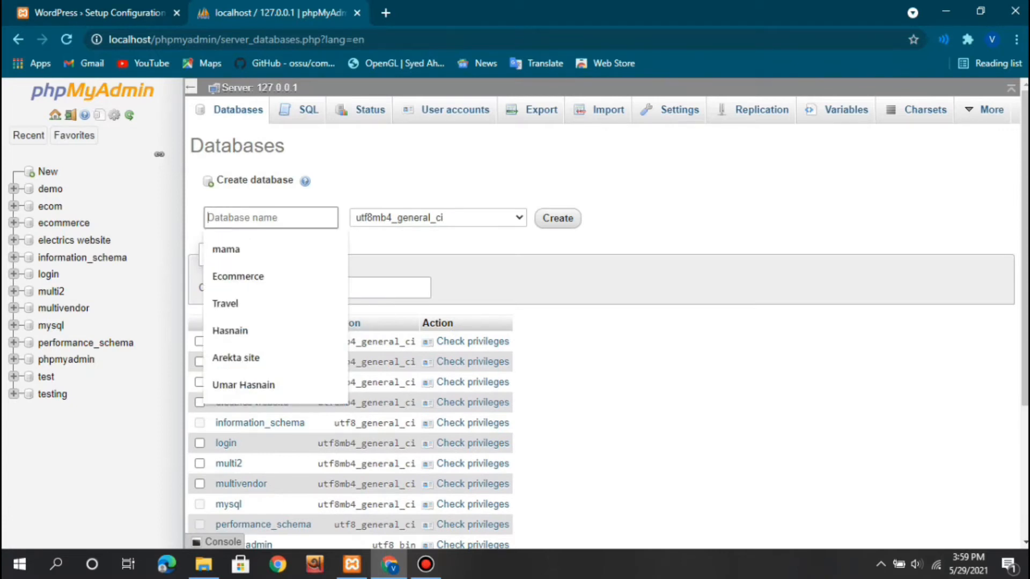
{"action": "left_click", "coordinate": [697, 193]}
{"action": "left_click", "coordinate": [270, 218]}
{"action": "type", "text": "blog"}
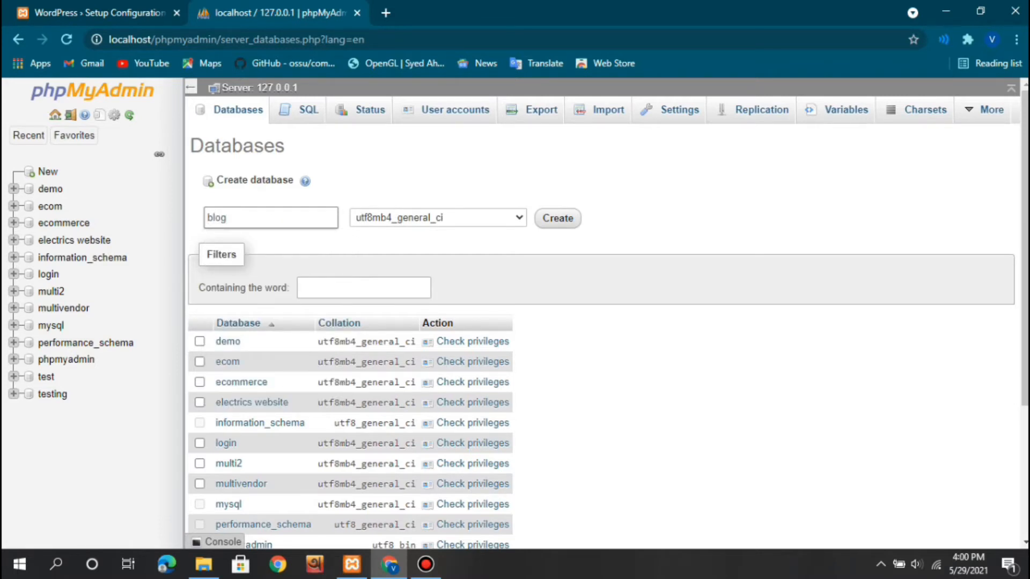
{"action": "type", "text": "s"}
{"action": "key", "text": "Return"}
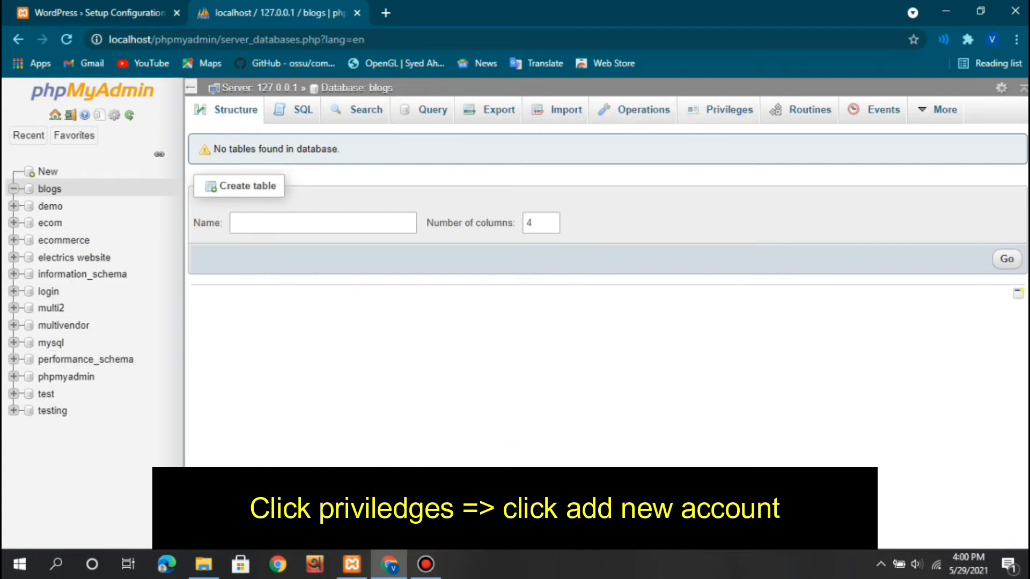
Start adding a user account from the blogs database privileges, with user name blogging and a generated password
{"action": "left_click", "coordinate": [730, 110]}
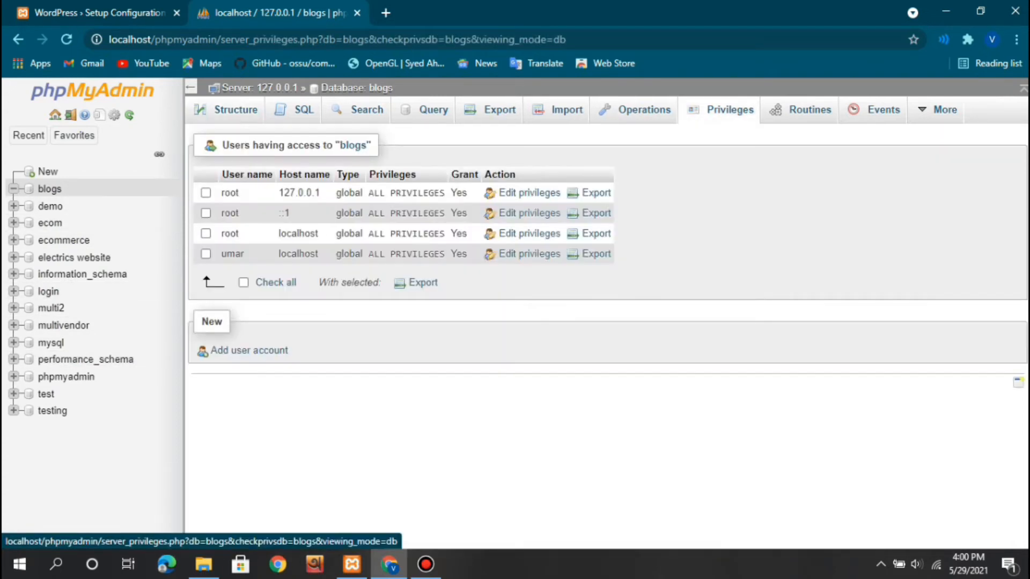
{"action": "left_click", "coordinate": [250, 350]}
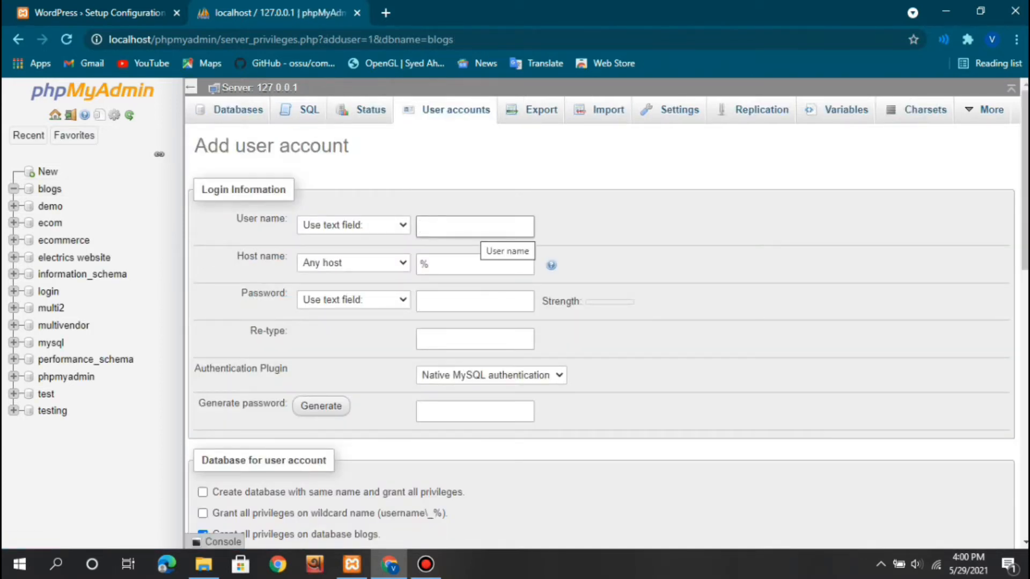
{"action": "type", "text": "blog"}
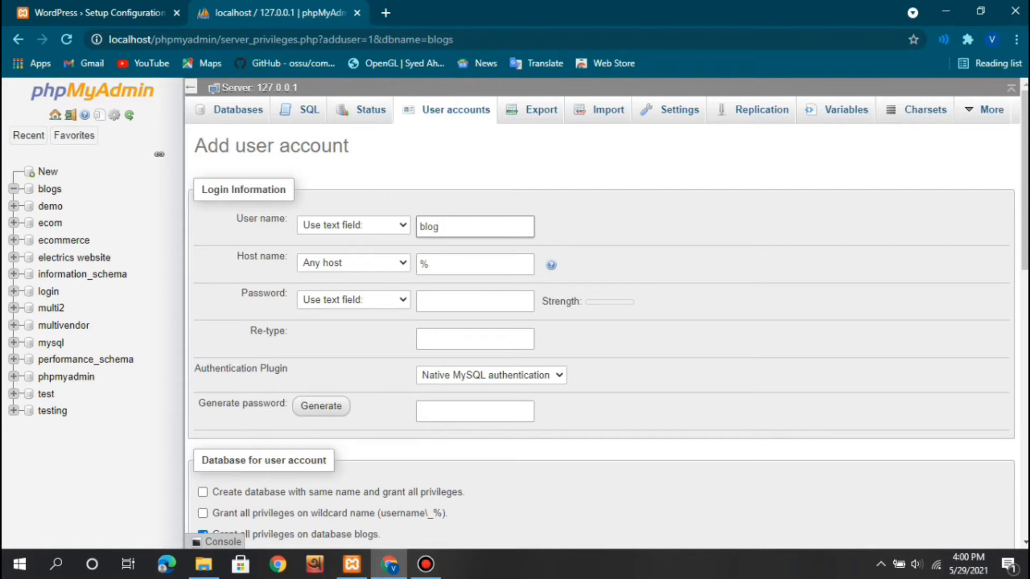
{"action": "type", "text": "ging"}
{"action": "left_click", "coordinate": [320, 406]}
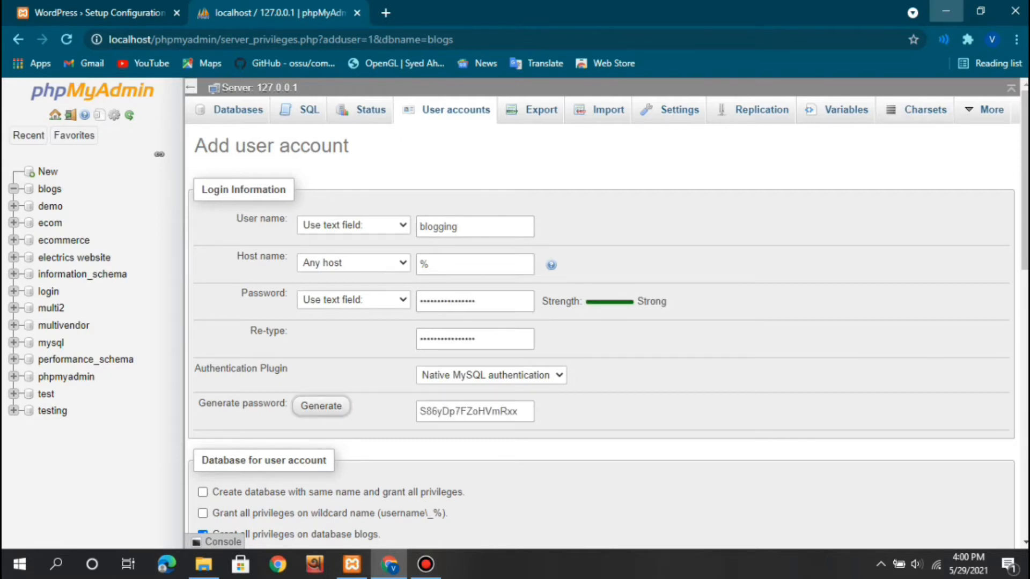
Open blogging.txt from the Windows desktop in Notepad, switch back to phpMyAdmin in Chrome and copy the generated password
{"action": "left_click", "coordinate": [945, 10]}
{"action": "double_click", "coordinate": [482, 155]}
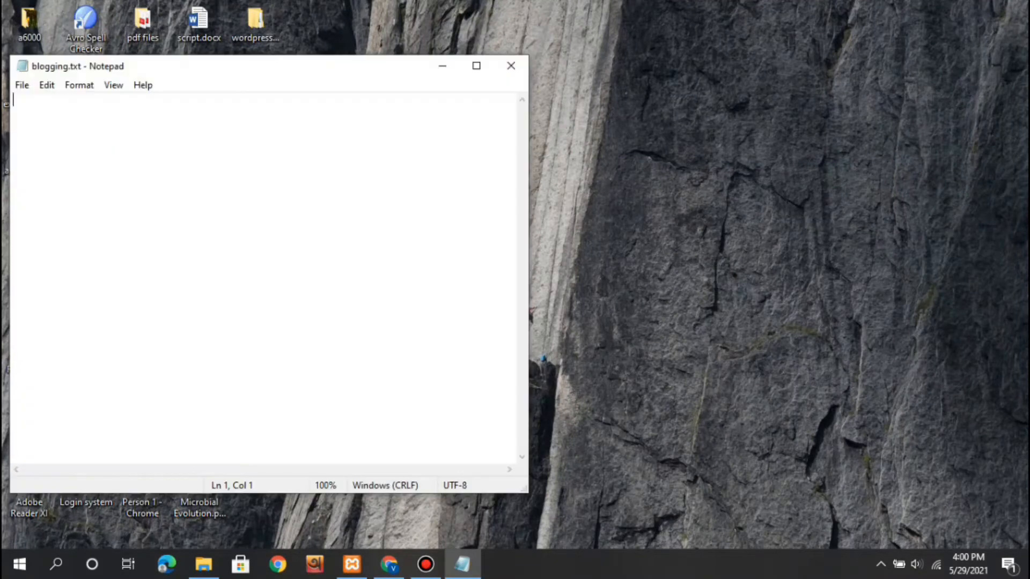
{"action": "left_click", "coordinate": [389, 564]}
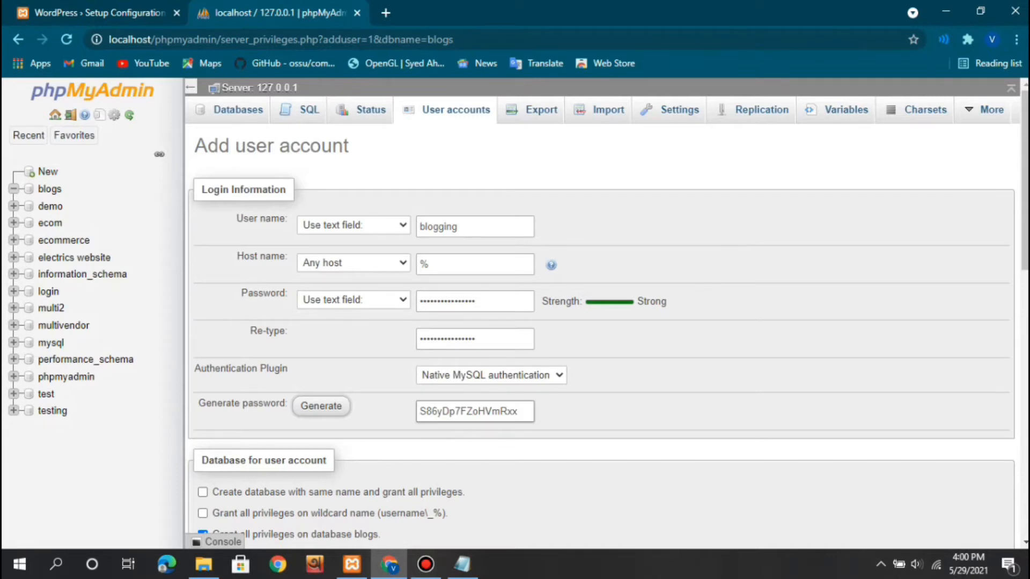
{"action": "left_click_drag", "start_coordinate": [419, 412], "coordinate": [518, 412]}
{"action": "right_click", "coordinate": [487, 417]}
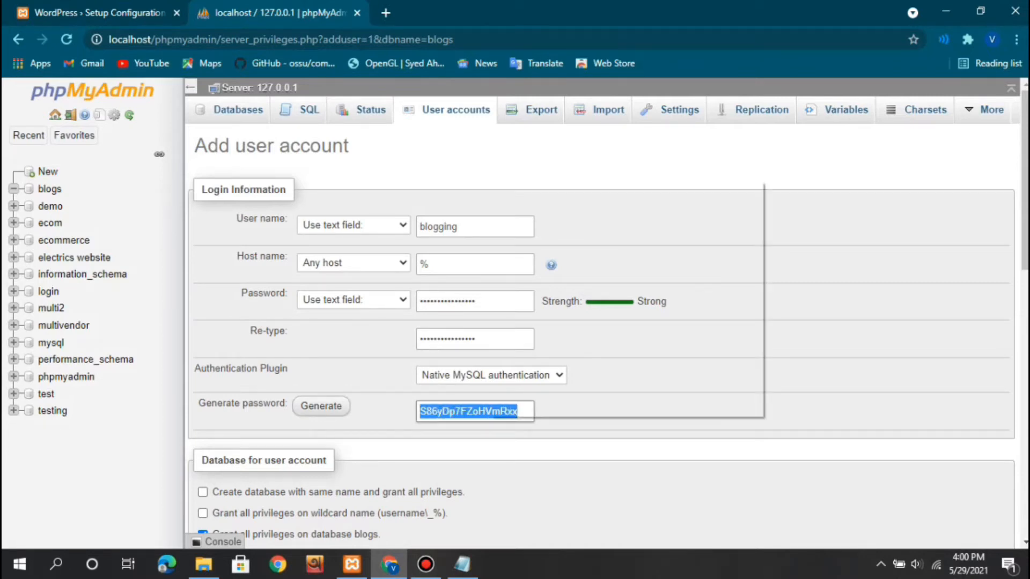
{"action": "left_click", "coordinate": [529, 274]}
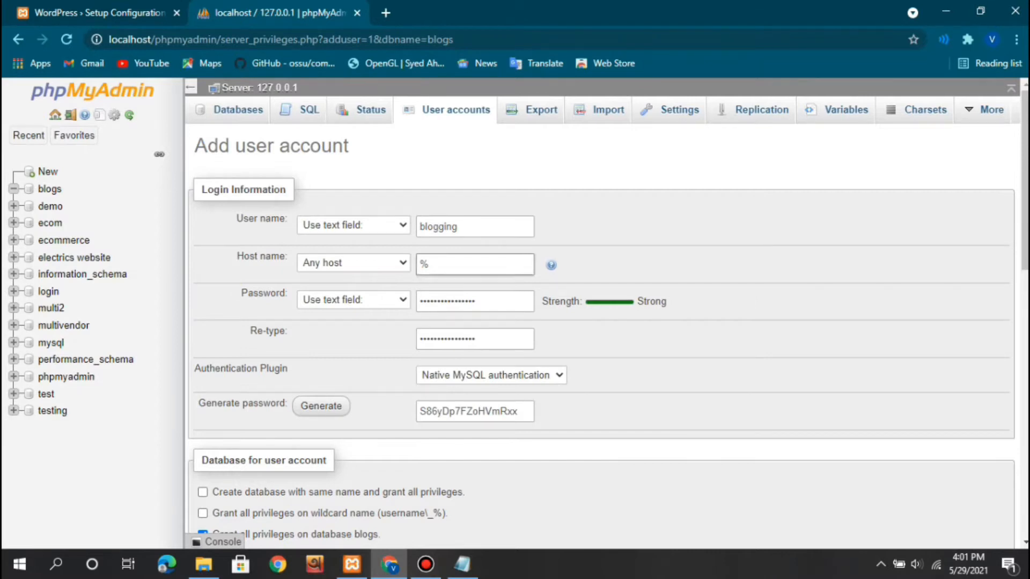
Select all global privileges for the new user account and review the completed form
{"action": "scroll", "coordinate": [600, 322], "scroll_direction": "down", "scroll_amount": 4}
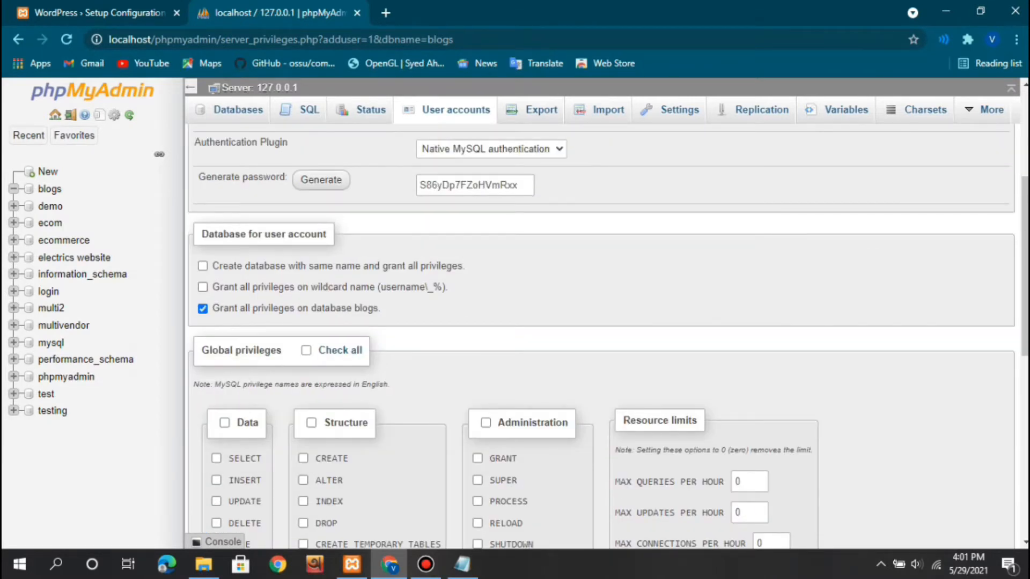
{"action": "left_click", "coordinate": [306, 350]}
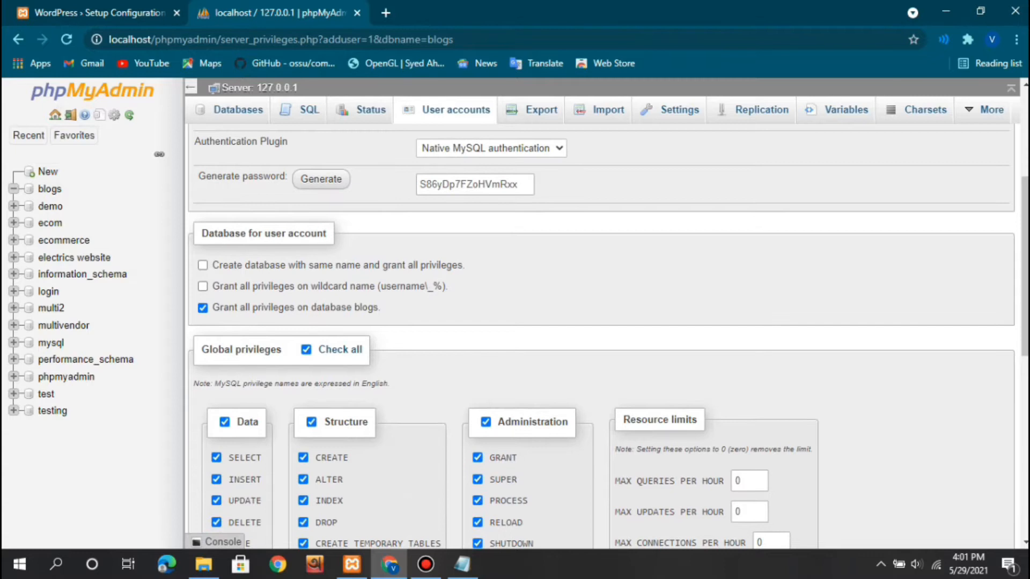
{"action": "scroll", "coordinate": [601, 332], "scroll_direction": "down", "scroll_amount": 8}
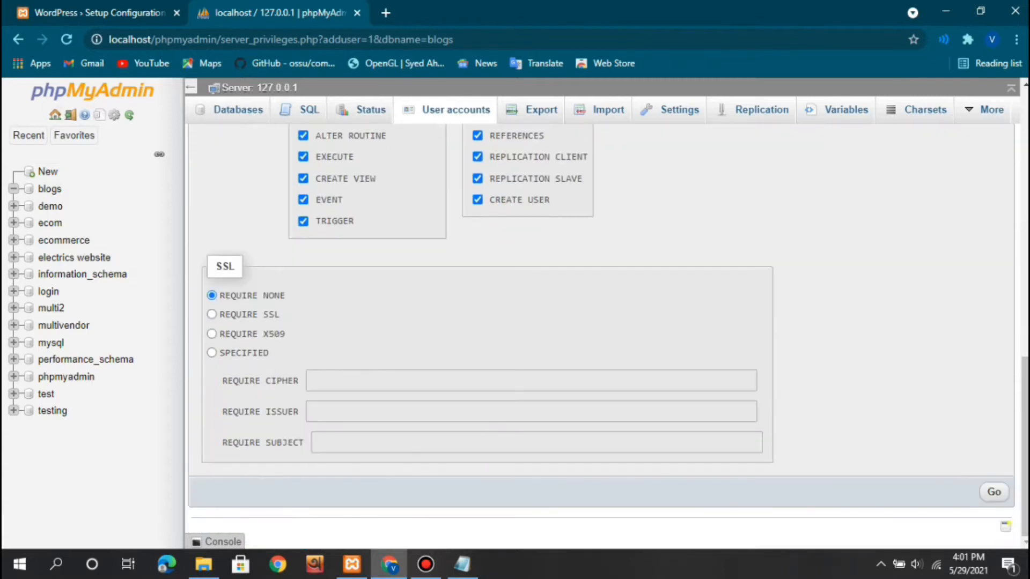
{"action": "scroll", "coordinate": [600, 332], "scroll_direction": "up", "scroll_amount": 12}
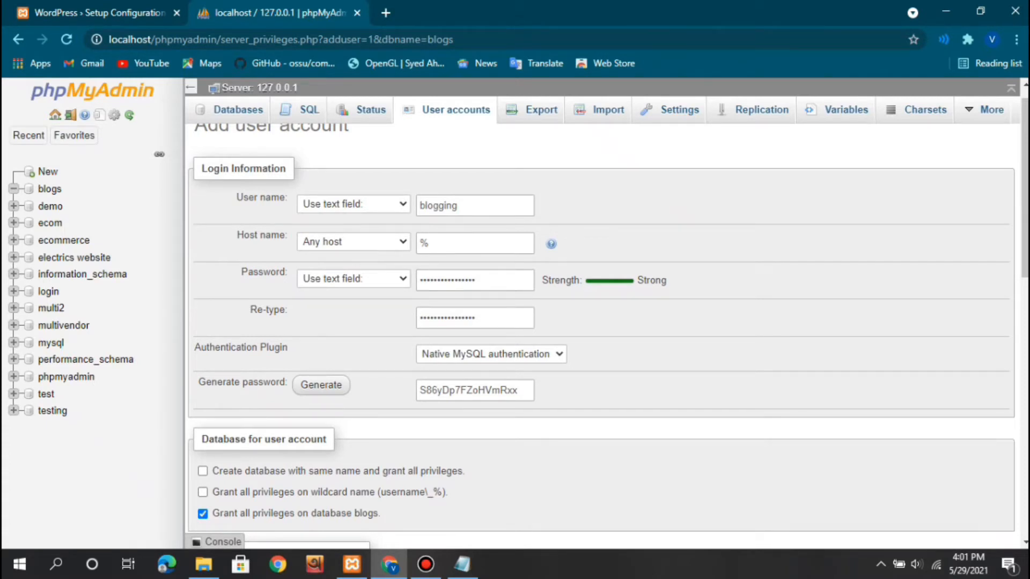
{"action": "scroll", "coordinate": [600, 332], "scroll_direction": "down", "scroll_amount": 12}
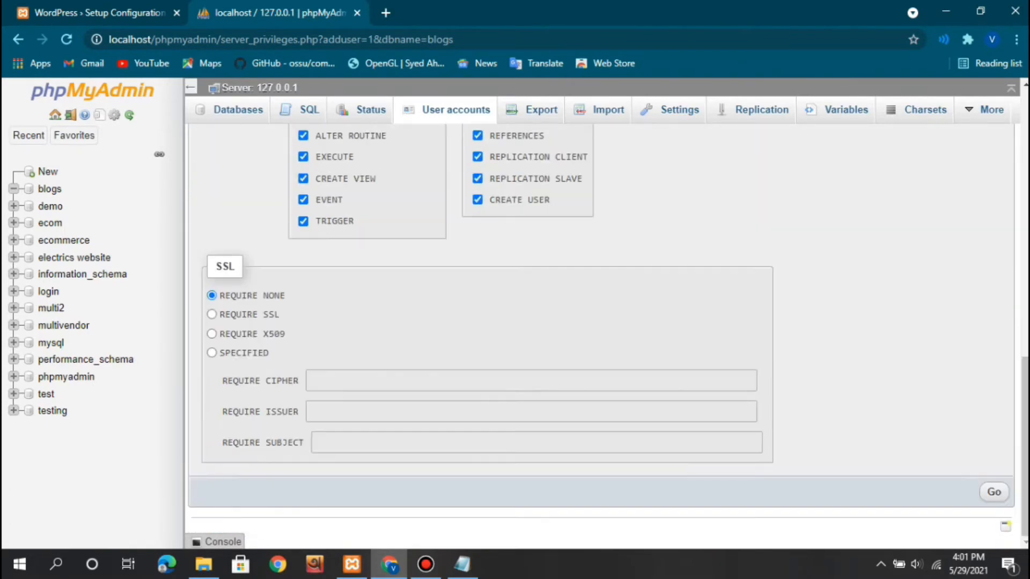
{"action": "scroll", "coordinate": [600, 332], "scroll_direction": "up", "scroll_amount": 12}
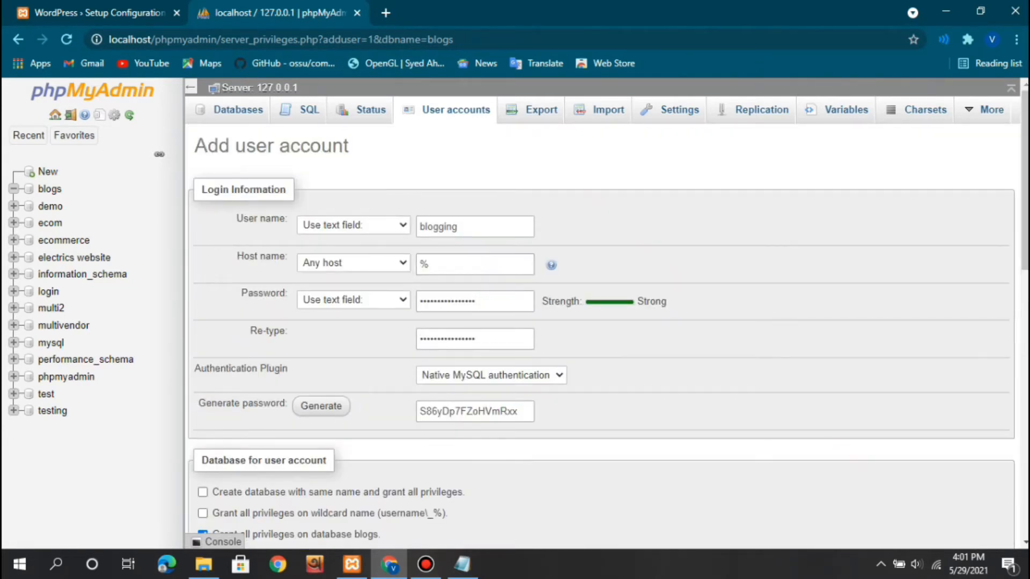
Set the account's host name to Local, check the notes in blogging.txt, and create the user account
{"action": "left_click", "coordinate": [353, 263]}
{"action": "left_click", "coordinate": [322, 291]}
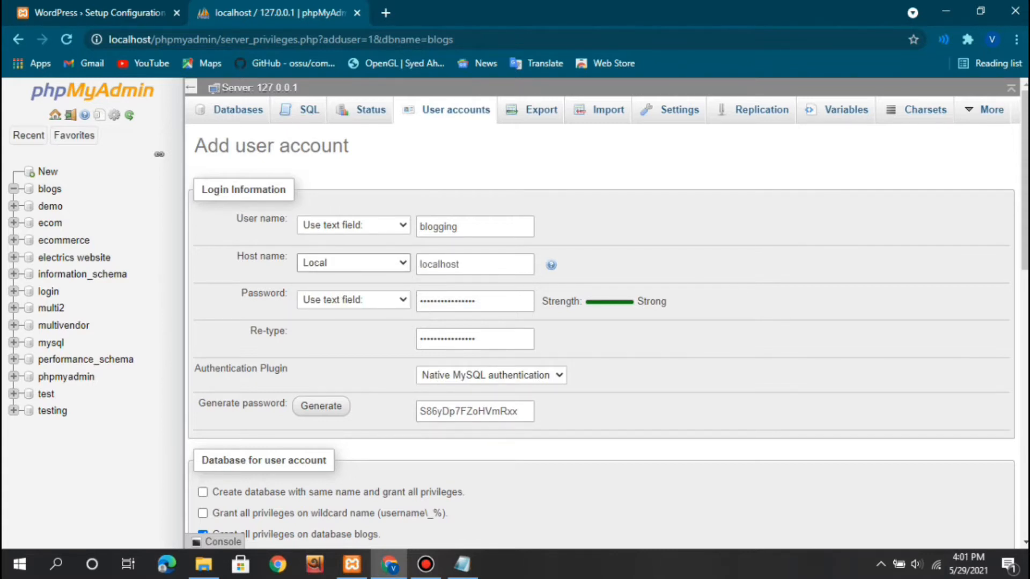
{"action": "left_click", "coordinate": [463, 564]}
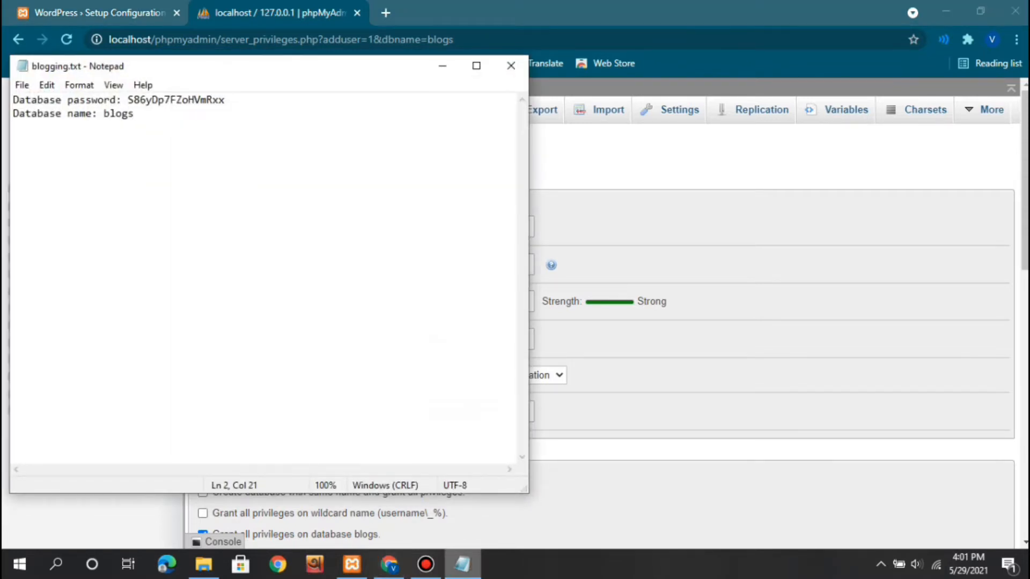
{"action": "left_click", "coordinate": [462, 564]}
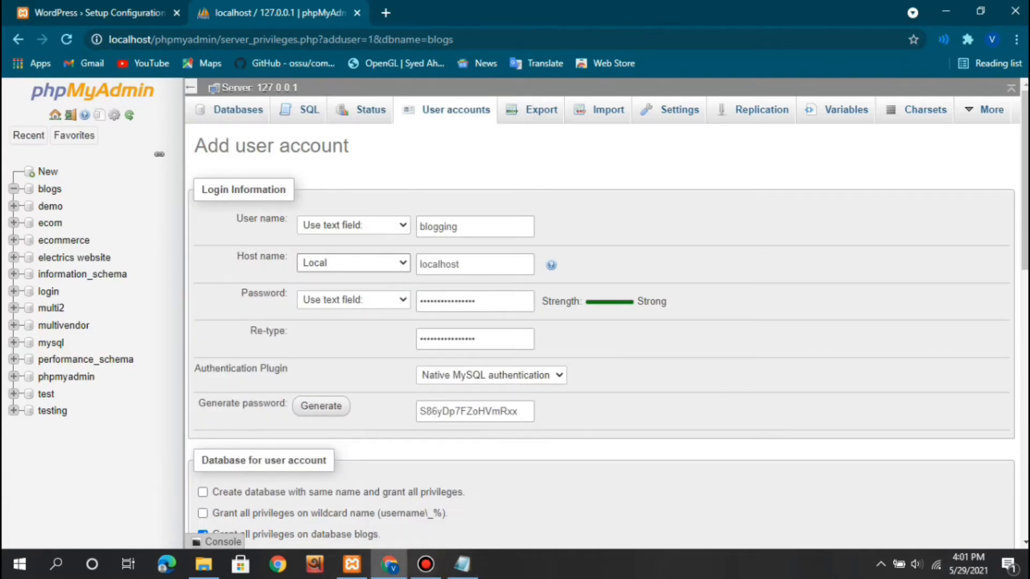
{"action": "scroll", "coordinate": [606, 335], "scroll_direction": "down", "scroll_amount": 20}
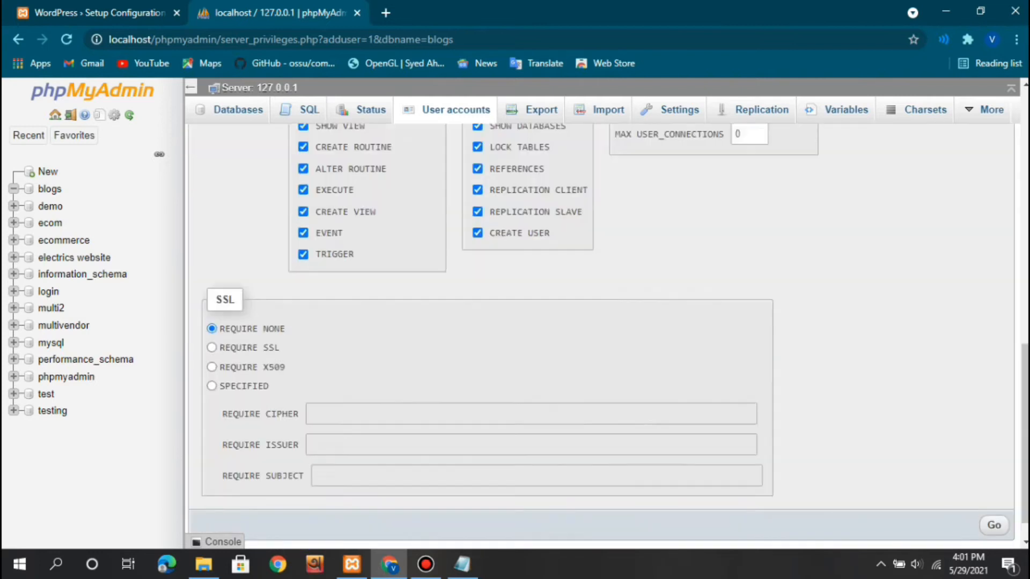
{"action": "left_click", "coordinate": [993, 492]}
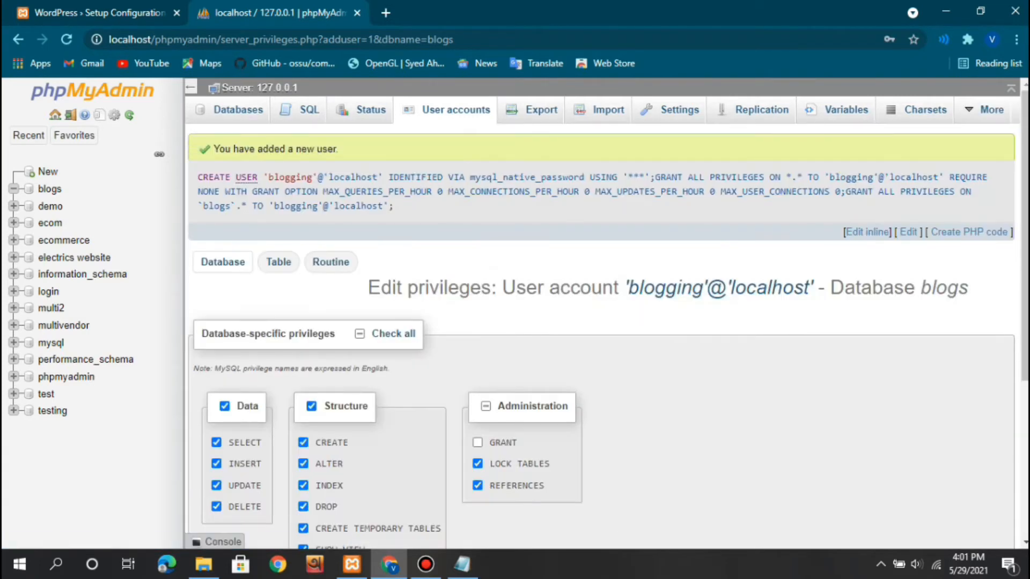
Review the new user's privileges on the blogs database and the list of database details that WordPress requires
{"action": "scroll", "coordinate": [719, 288], "scroll_direction": "down", "scroll_amount": 3}
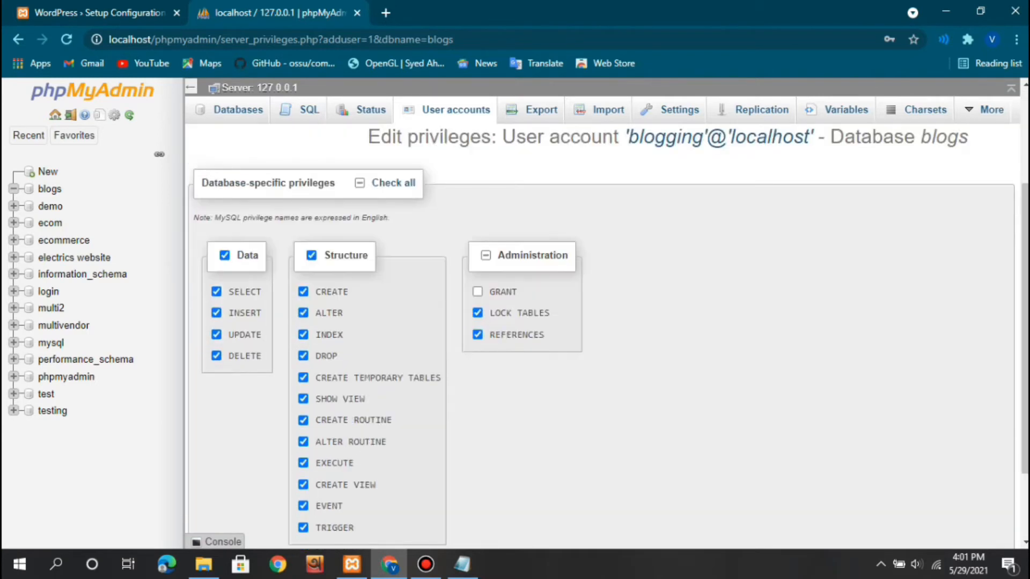
{"action": "scroll", "coordinate": [719, 288], "scroll_direction": "up", "scroll_amount": 4}
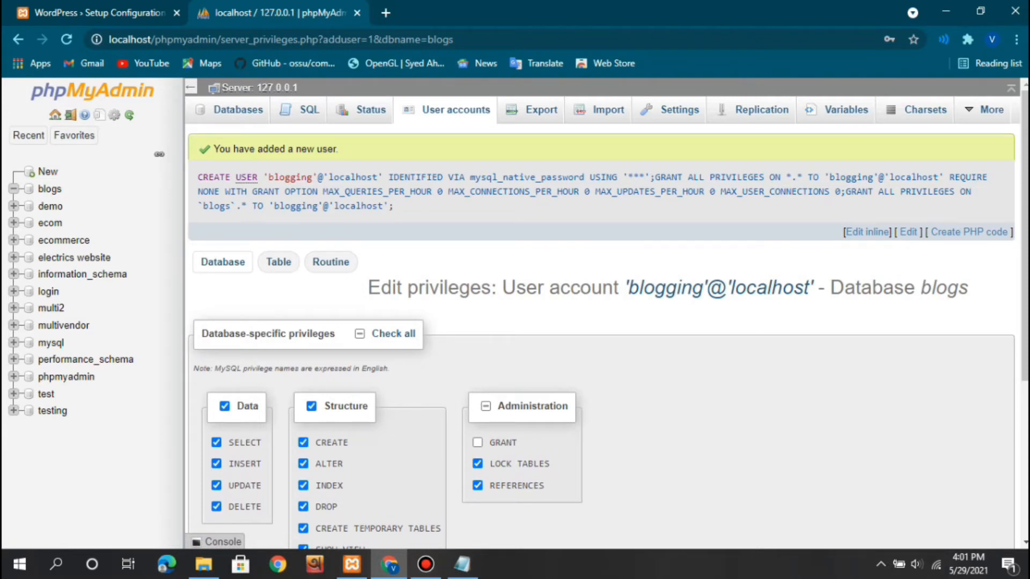
{"action": "scroll", "coordinate": [600, 322], "scroll_direction": "down", "scroll_amount": 5}
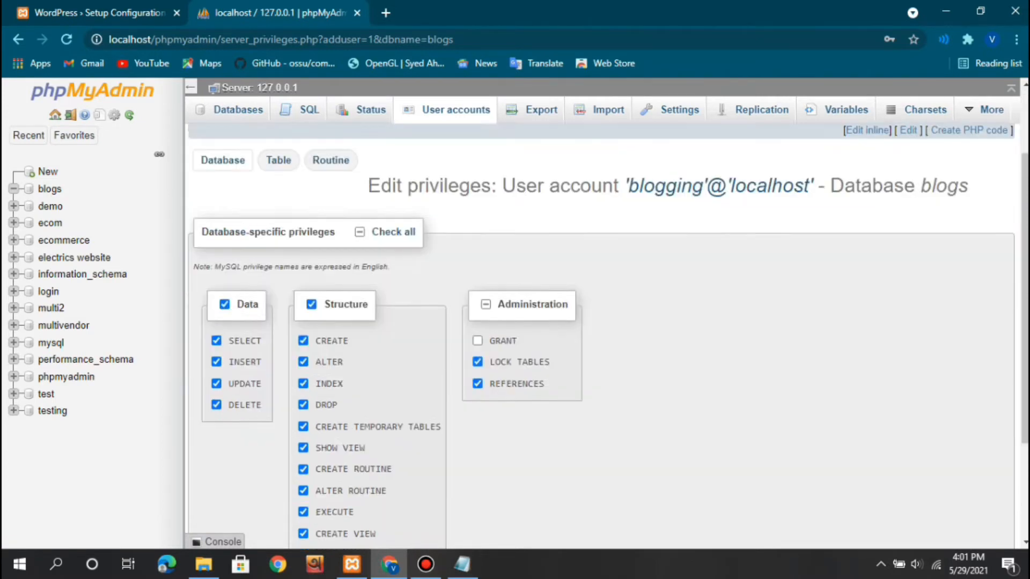
{"action": "scroll", "coordinate": [600, 322], "scroll_direction": "up", "scroll_amount": 5}
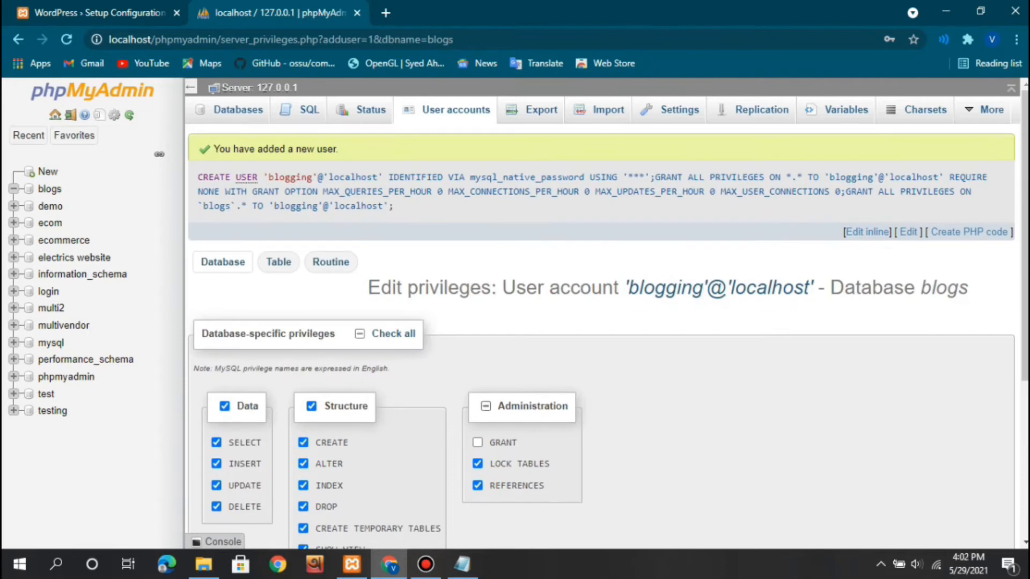
{"action": "scroll", "coordinate": [601, 322], "scroll_direction": "down", "scroll_amount": 5}
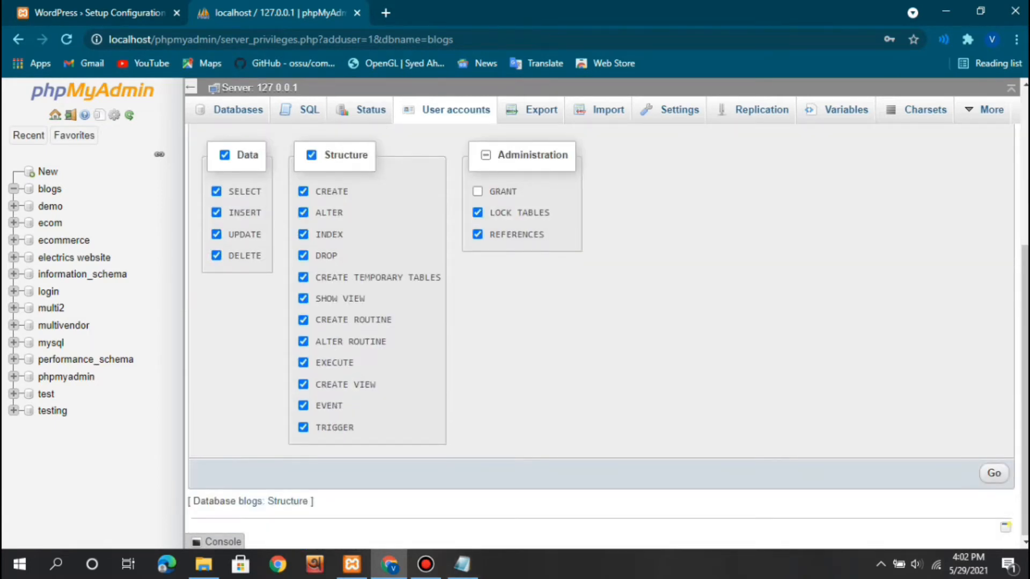
{"action": "scroll", "coordinate": [601, 322], "scroll_direction": "up", "scroll_amount": 5}
{"action": "key", "text": "ctrl+Tab"}
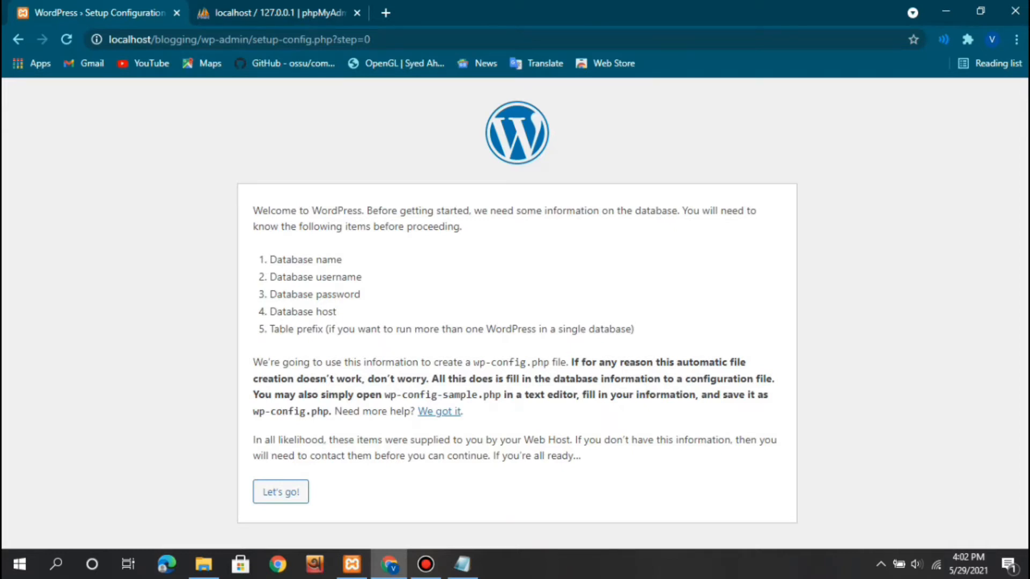
{"action": "left_click_drag", "start_coordinate": [276, 312], "coordinate": [359, 329]}
{"action": "left_click", "coordinate": [358, 330]}
{"action": "key", "text": "ctrl+Tab"}
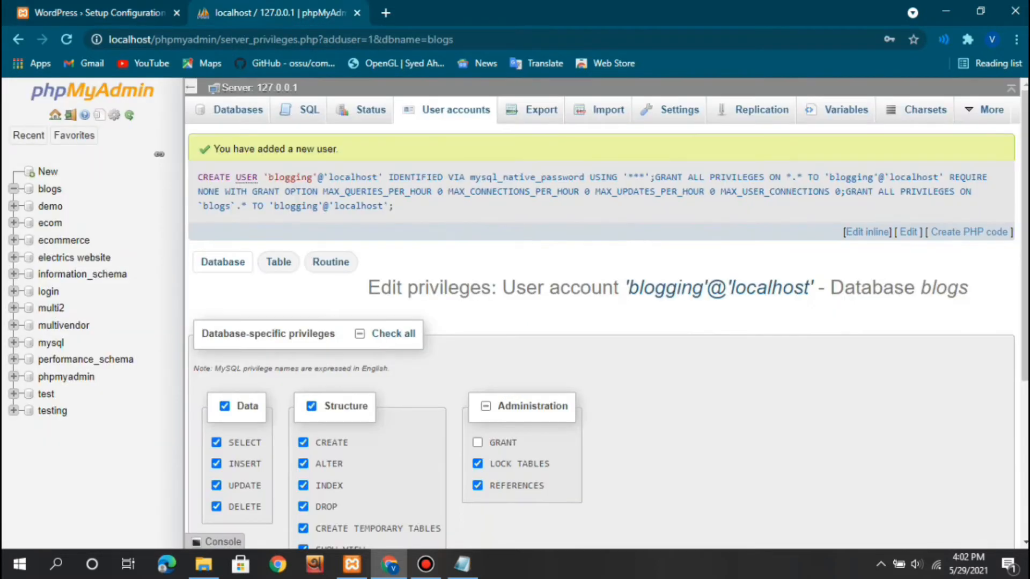
{"action": "scroll", "coordinate": [601, 340], "scroll_direction": "down", "scroll_amount": 4}
{"action": "scroll", "coordinate": [600, 340], "scroll_direction": "up", "scroll_amount": 4}
Proceed to the WordPress database connection form, setting the database name to blogs and the username to blogging
{"action": "key", "text": "ctrl+shift+Tab"}
{"action": "left_click", "coordinate": [280, 492]}
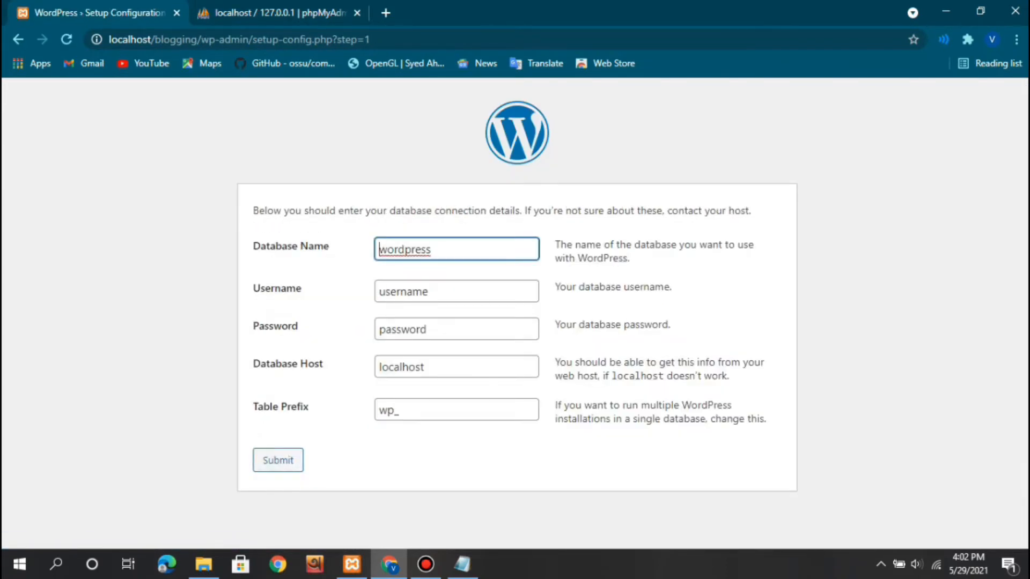
{"action": "key", "text": "ctrl+a"}
{"action": "type", "text": "blogs"}
{"action": "key", "text": "Tab"}
{"action": "type", "text": "blogging"}
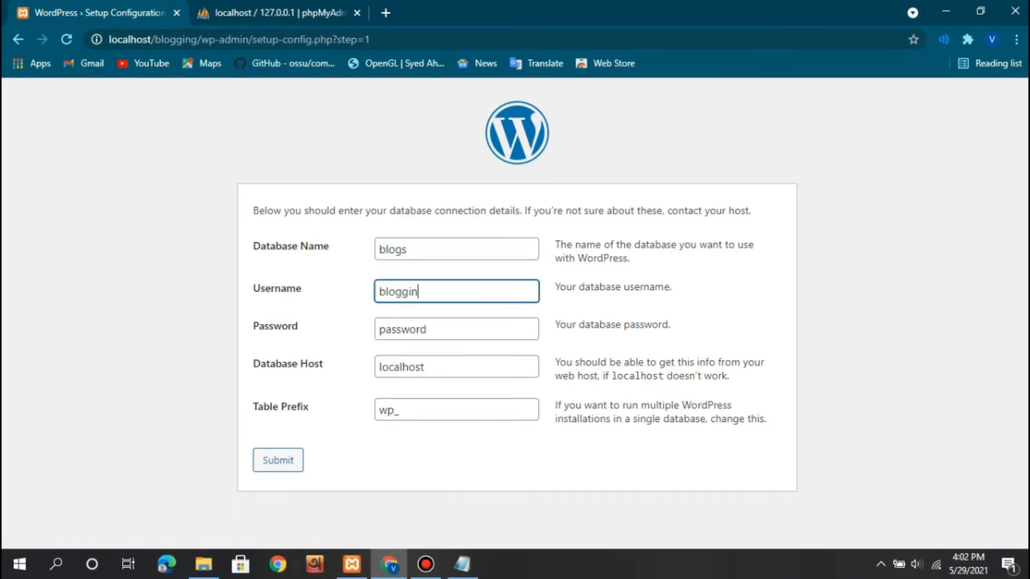
Replace the placeholder in the Password field with the copied database password
{"action": "key", "text": "Tab"}
{"action": "key", "text": "BackSpace"}
{"action": "key", "text": "BackSpace"}
{"action": "key", "text": "BackSpace"}
{"action": "key", "text": "BackSpace"}
{"action": "key", "text": "BackSpace"}
{"action": "key", "text": "BackSpace"}
{"action": "key", "text": "BackSpace"}
{"action": "key", "text": "BackSpace"}
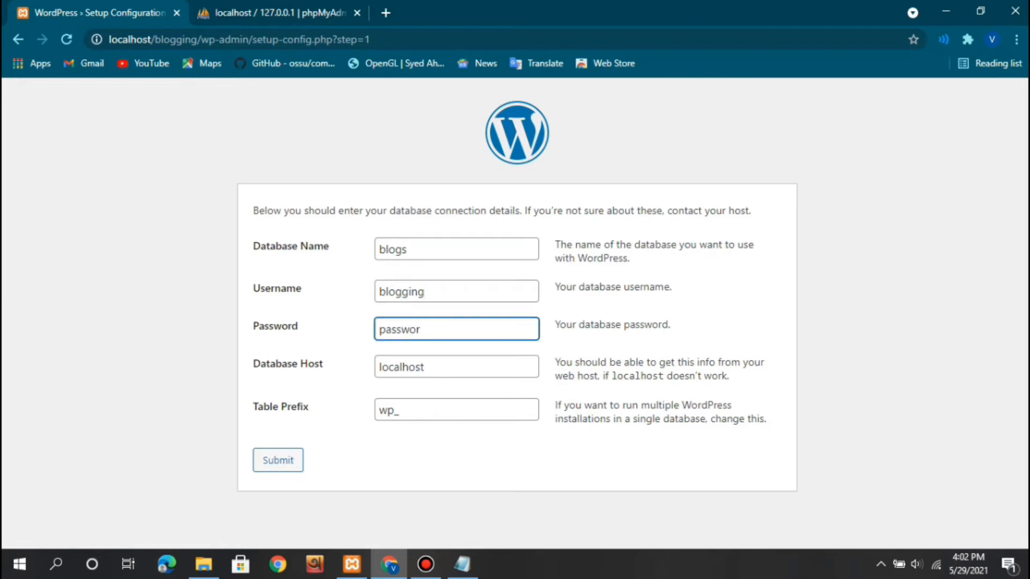
{"action": "key", "text": "ctrl+v"}
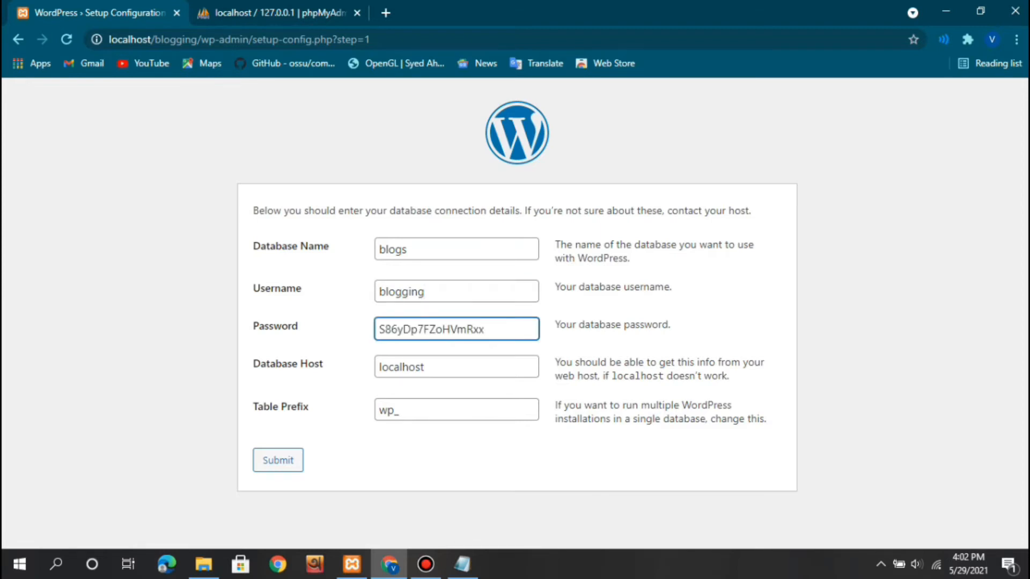
Set the table prefix to bg_ and submit the database connection details
{"action": "key", "text": "Tab"}
{"action": "key", "text": "Tab"}
{"action": "key", "text": "BackSpace"}
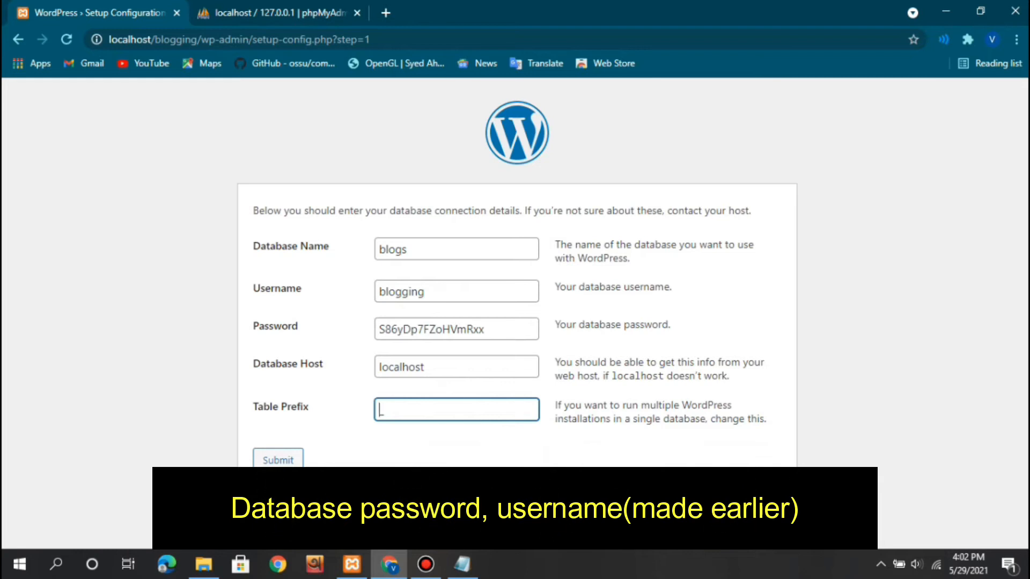
{"action": "type", "text": "bg_"}
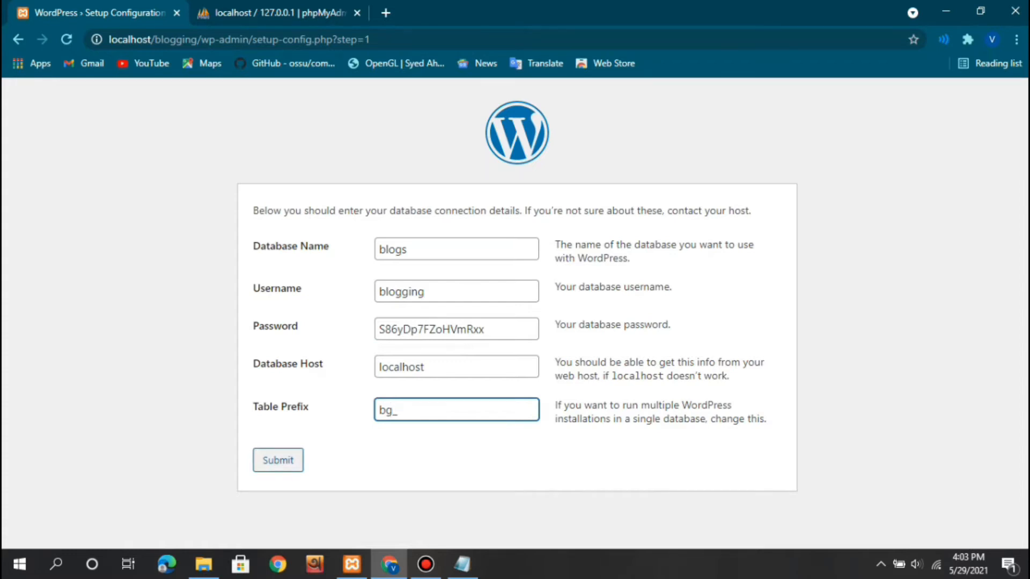
{"action": "key", "text": "Tab"}
{"action": "key", "text": "Return"}
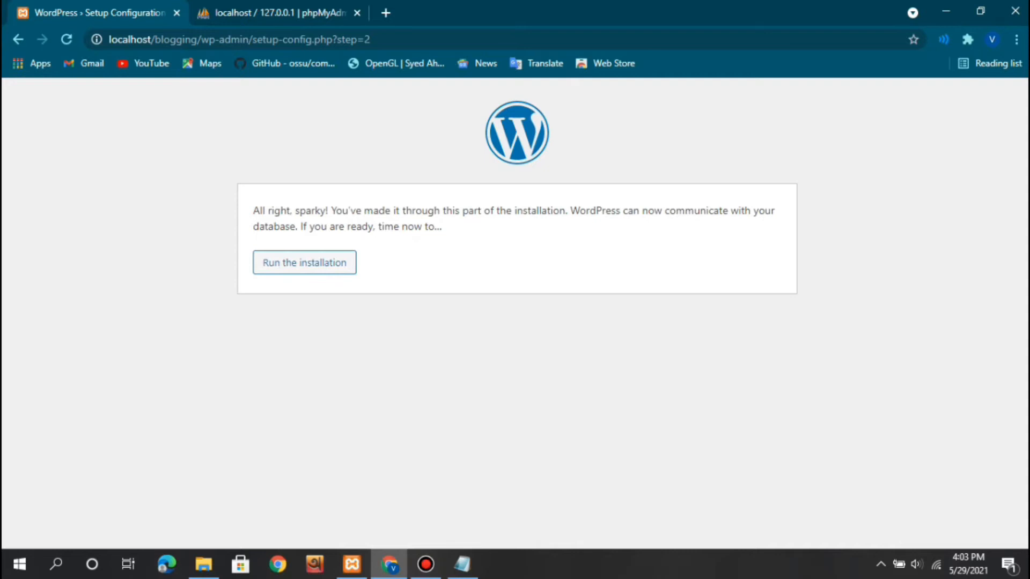
Run the WordPress installation and review the site title, username, password, email and search engine visibility fields
{"action": "left_click", "coordinate": [304, 263]}
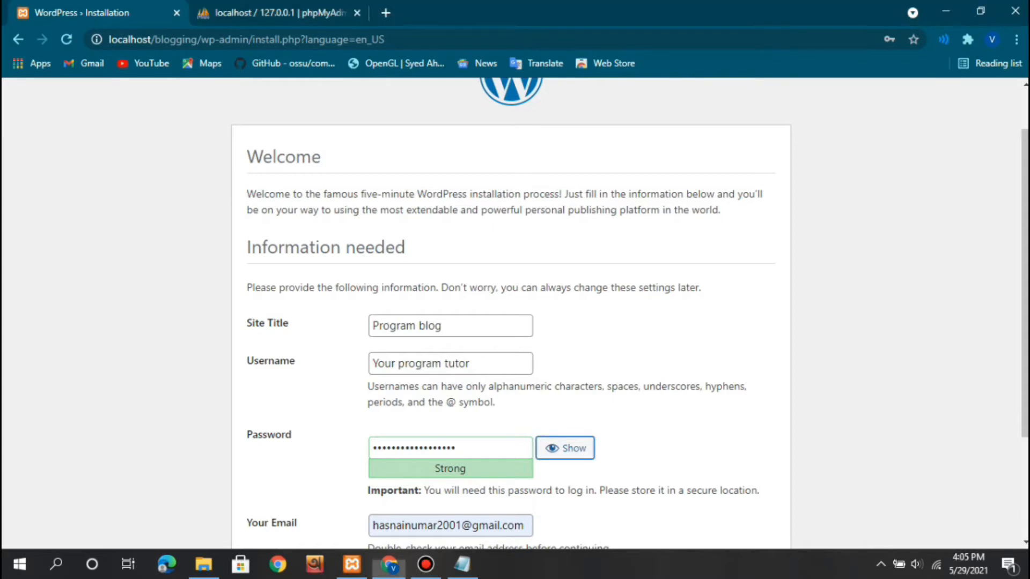
{"action": "scroll", "coordinate": [629, 328], "scroll_direction": "down", "scroll_amount": 1}
{"action": "scroll", "coordinate": [510, 312], "scroll_direction": "up", "scroll_amount": 3}
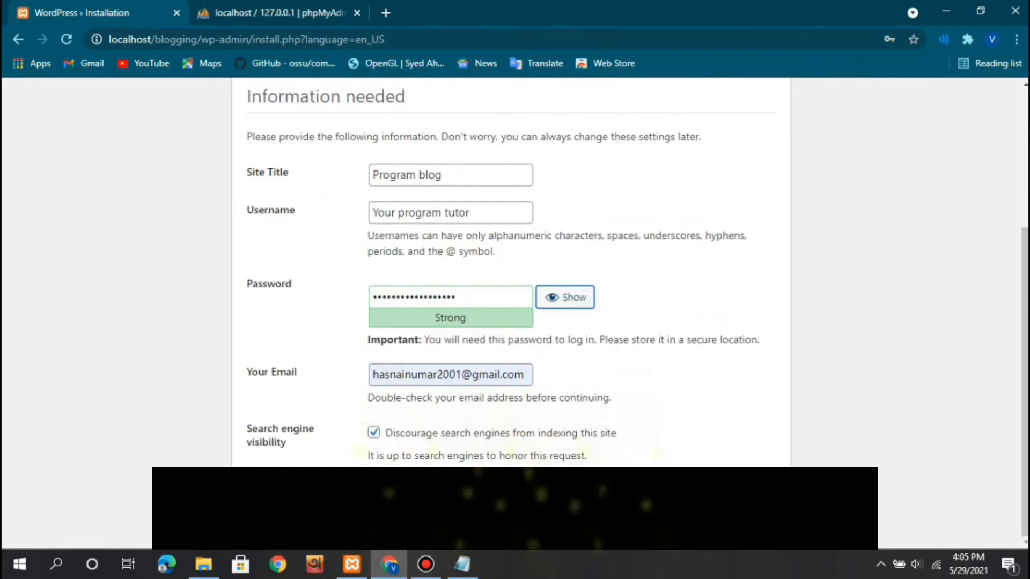
Submit the site information to install WordPress and proceed to the login page
{"action": "scroll", "coordinate": [511, 311], "scroll_direction": "down", "scroll_amount": 3}
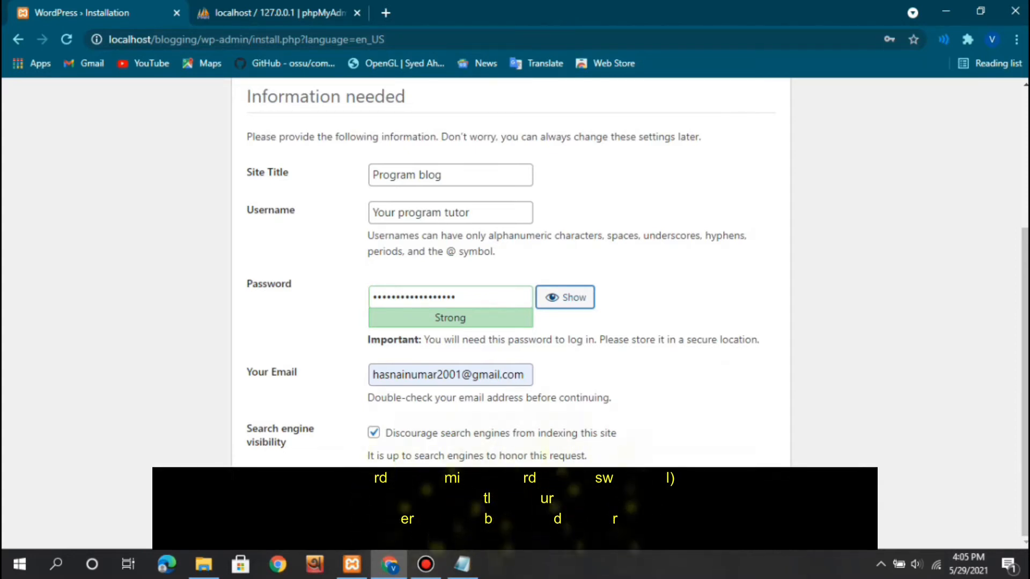
{"action": "key", "text": "Return"}
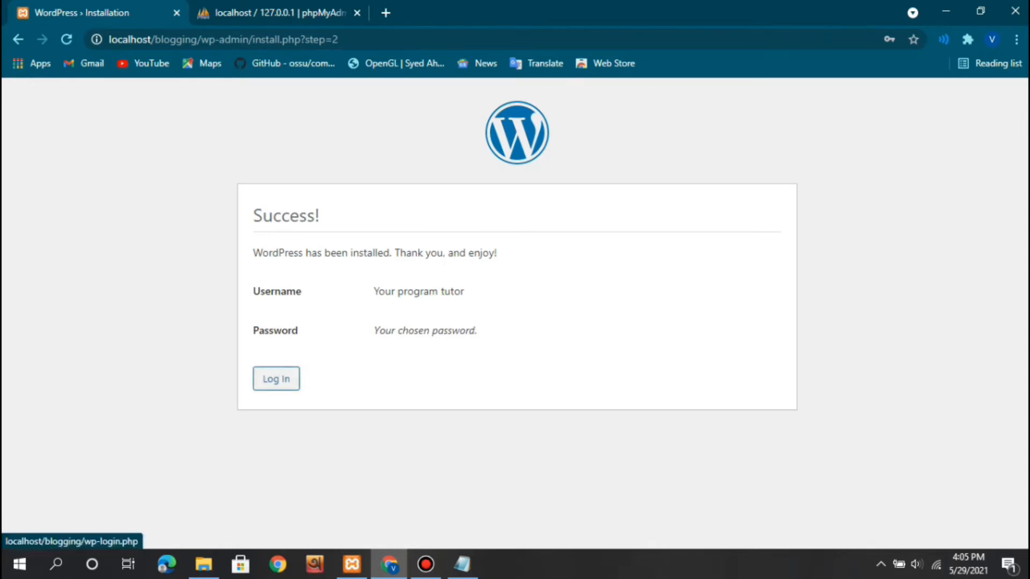
{"action": "left_click", "coordinate": [276, 378]}
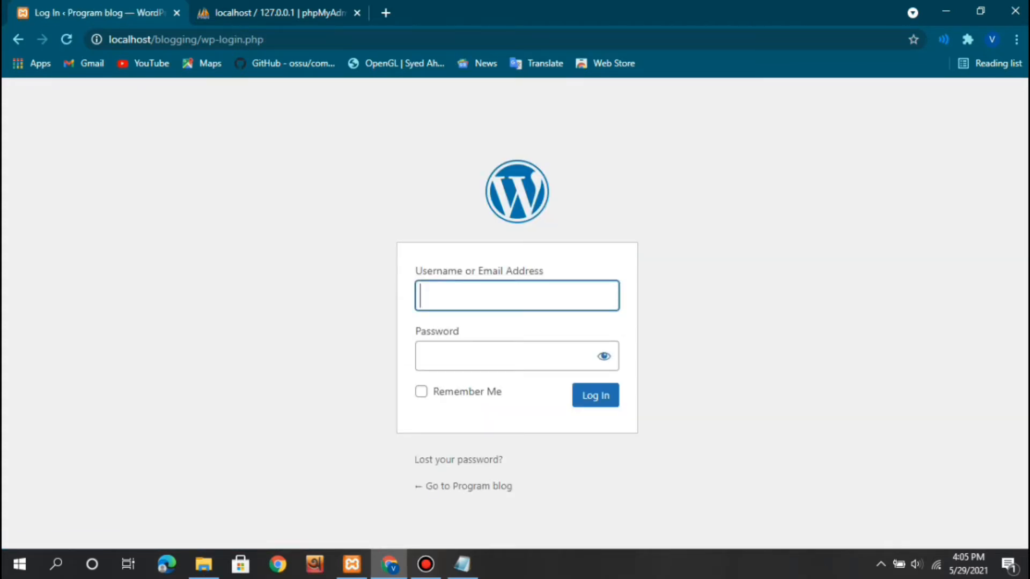
Log in to the Program blog site as Your program tutor with the account password, enabling Remember Me
{"action": "type", "text": "Your program tutor"}
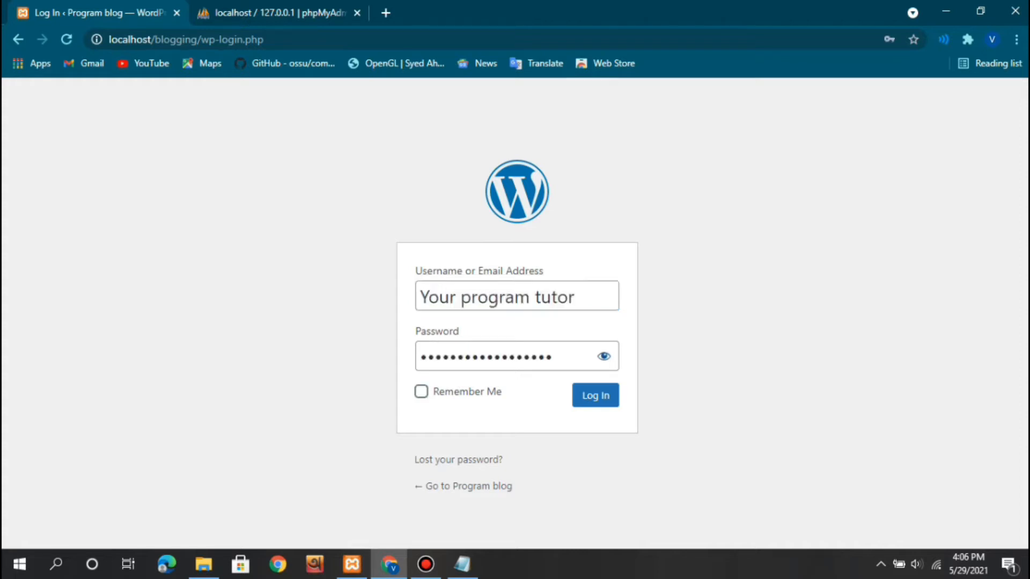
{"action": "key", "text": "space"}
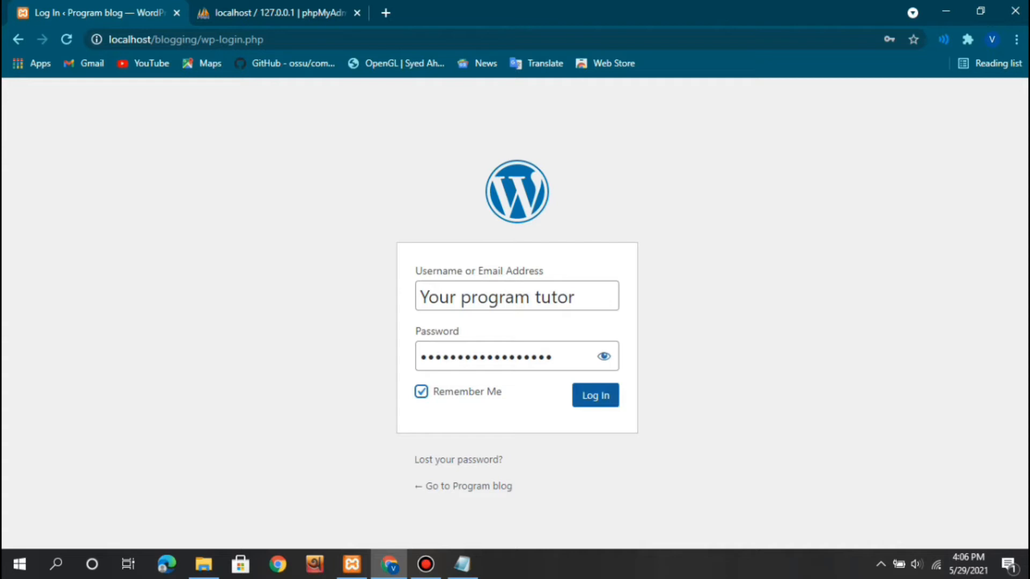
{"action": "left_click", "coordinate": [595, 396]}
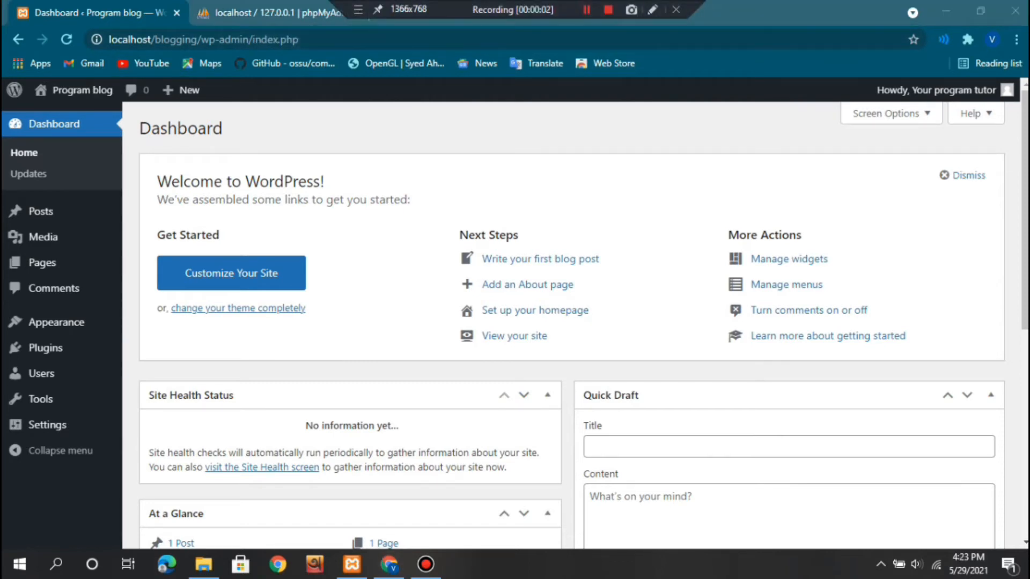
Search the WordPress theme directory for "faith blog"
{"action": "mouse_move", "coordinate": [56, 322]}
{"action": "left_click", "coordinate": [153, 324]}
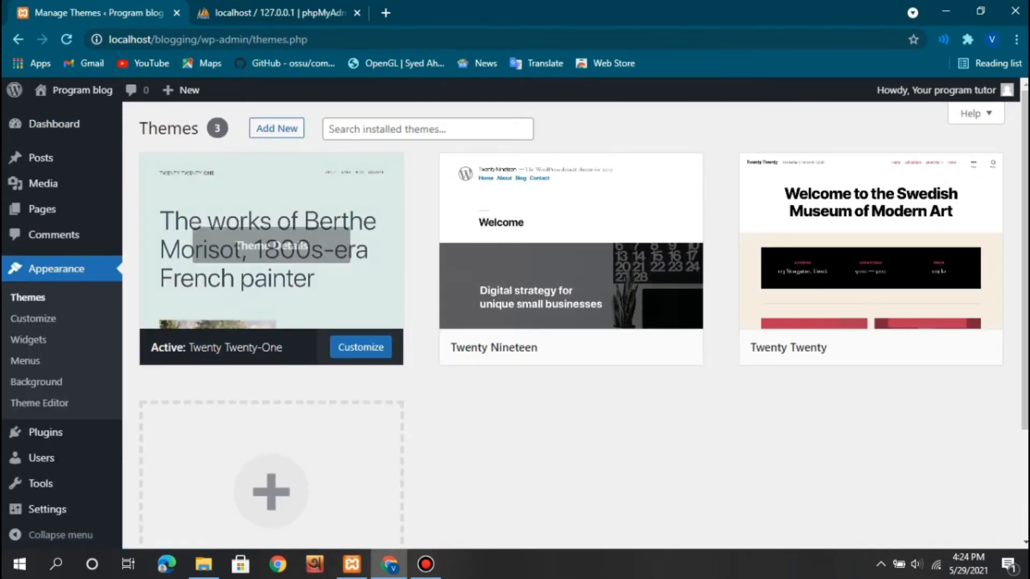
{"action": "left_click", "coordinate": [277, 128]}
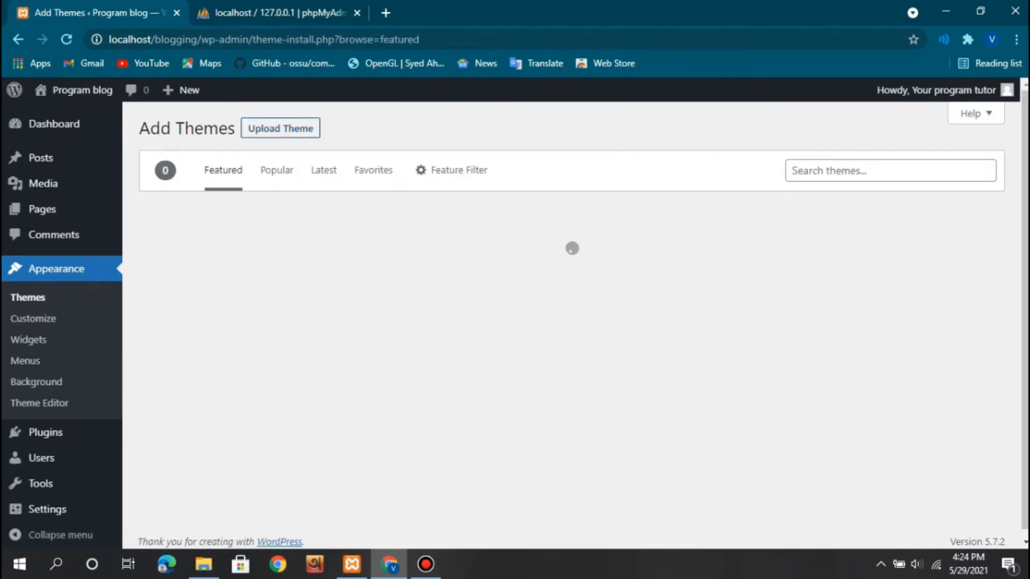
{"action": "left_click", "coordinate": [890, 171]}
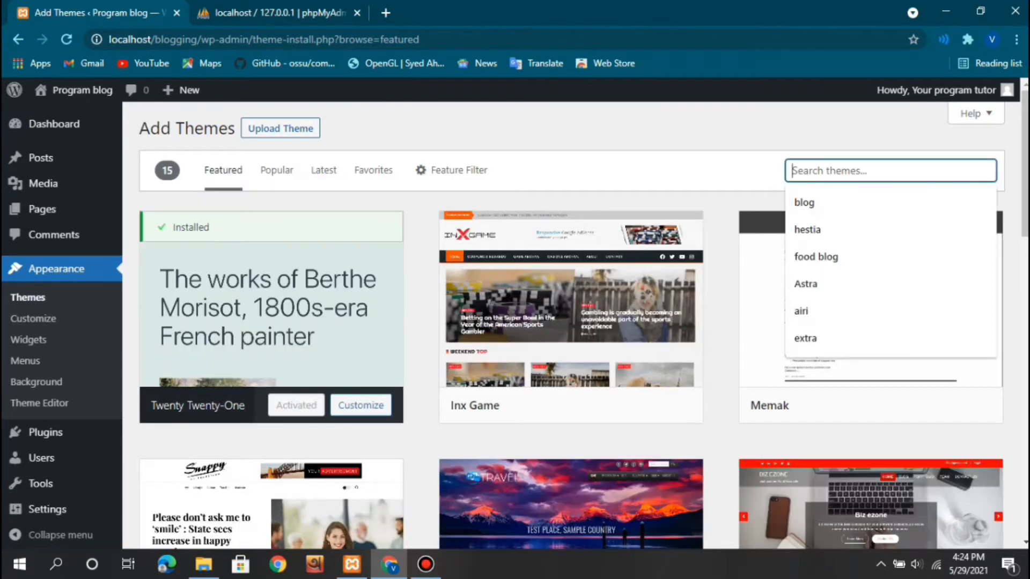
{"action": "type", "text": "faith"}
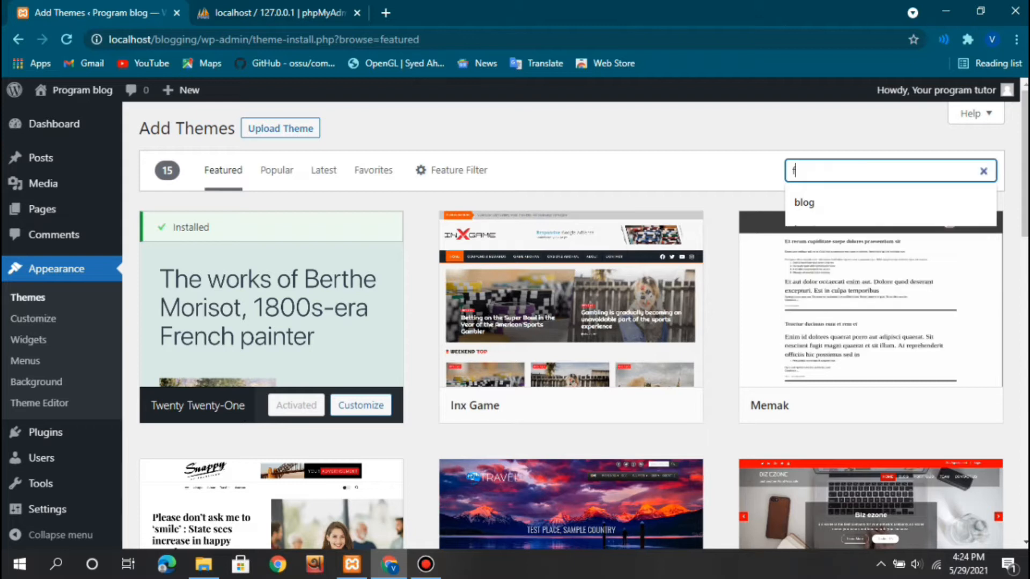
{"action": "type", "text": " blog"}
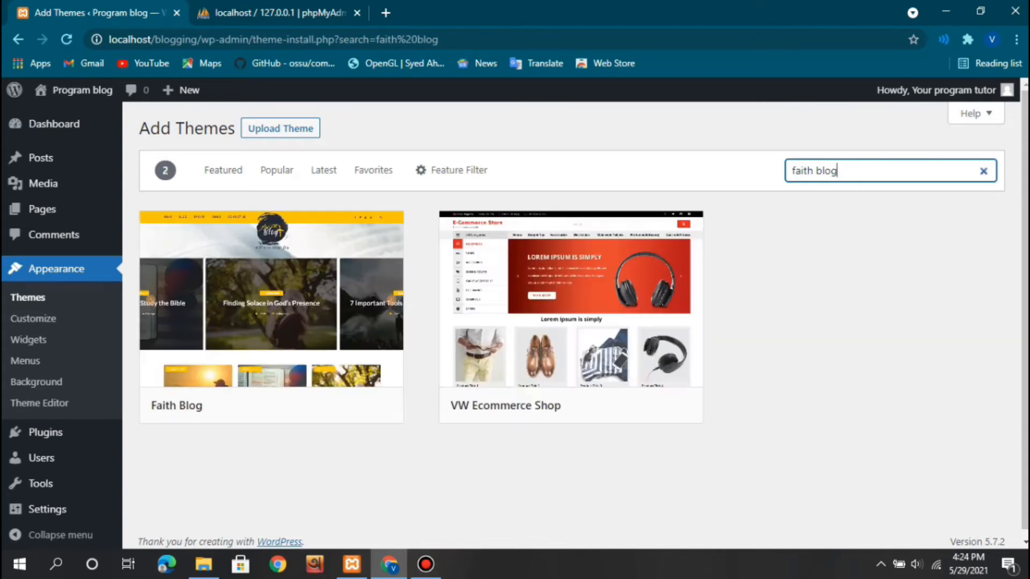
Install the Faith Blog theme and activate it
{"action": "mouse_move", "coordinate": [272, 316]}
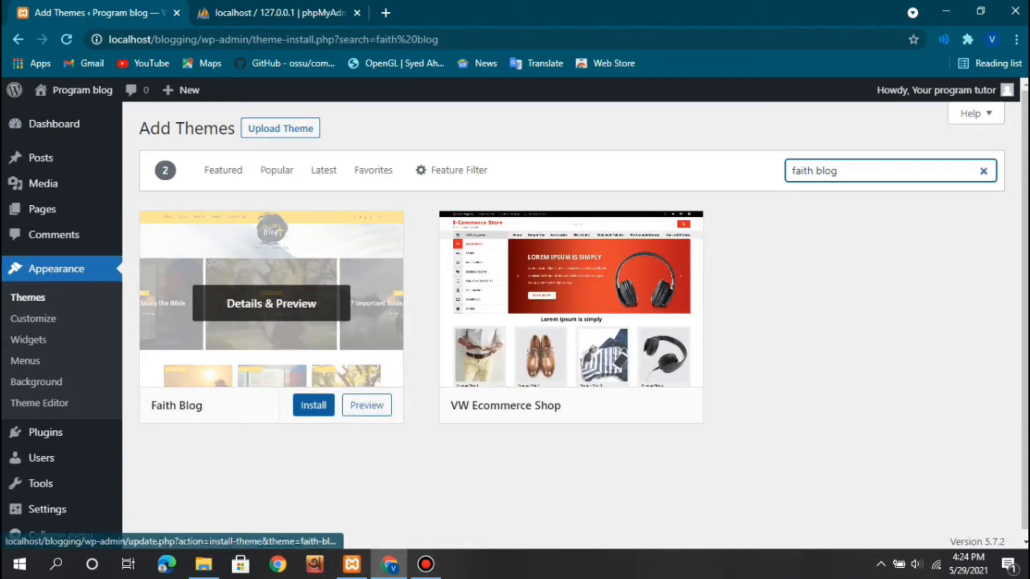
{"action": "left_click", "coordinate": [313, 405]}
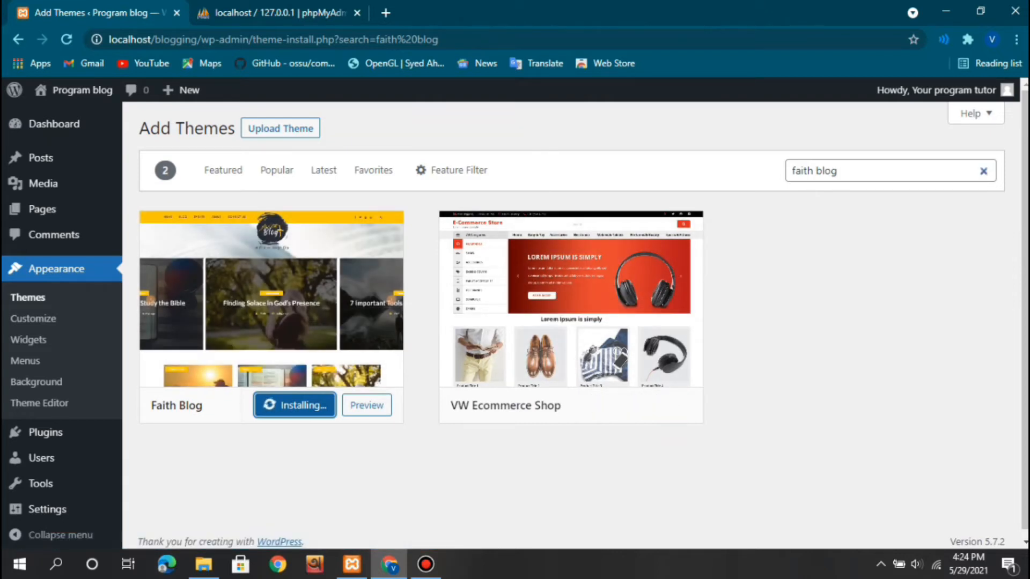
{"action": "mouse_move", "coordinate": [586, 8]}
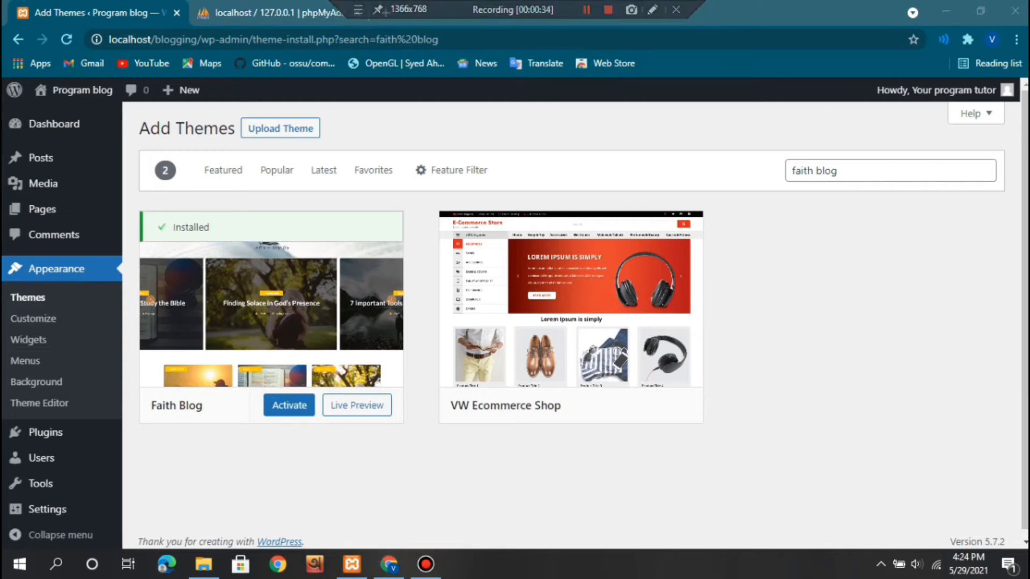
{"action": "left_click", "coordinate": [289, 405]}
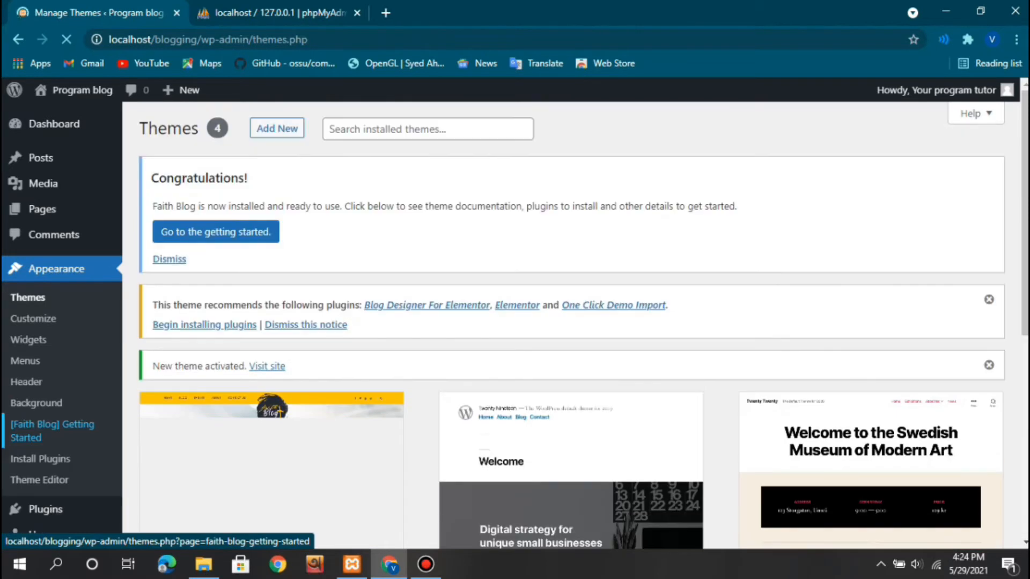
Find the Elementor Website Builder plugin by searching new plugins for "elementor" and activate it
{"action": "scroll", "coordinate": [289, 405], "scroll_direction": "down", "scroll_amount": 2}
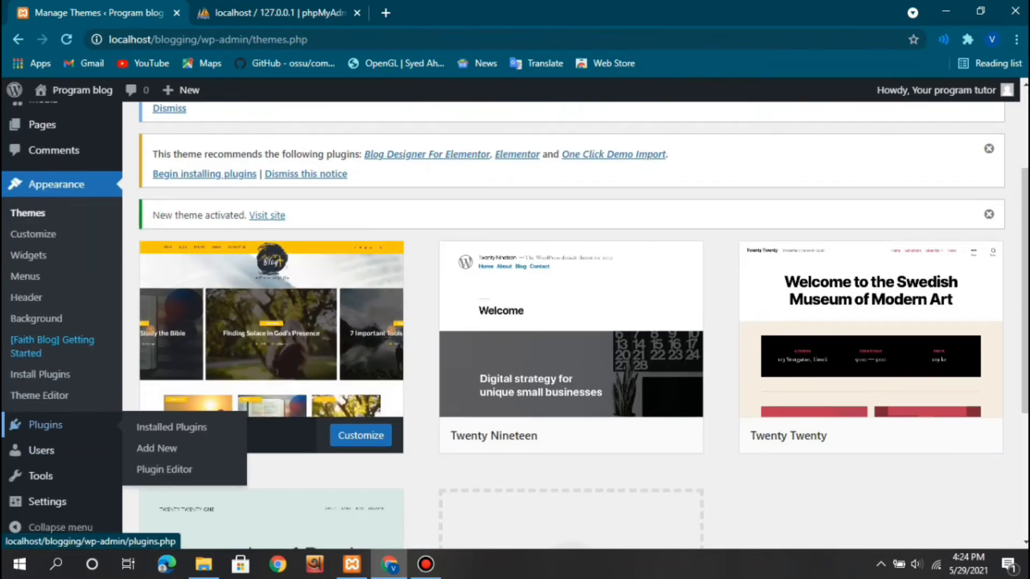
{"action": "left_click", "coordinate": [46, 425]}
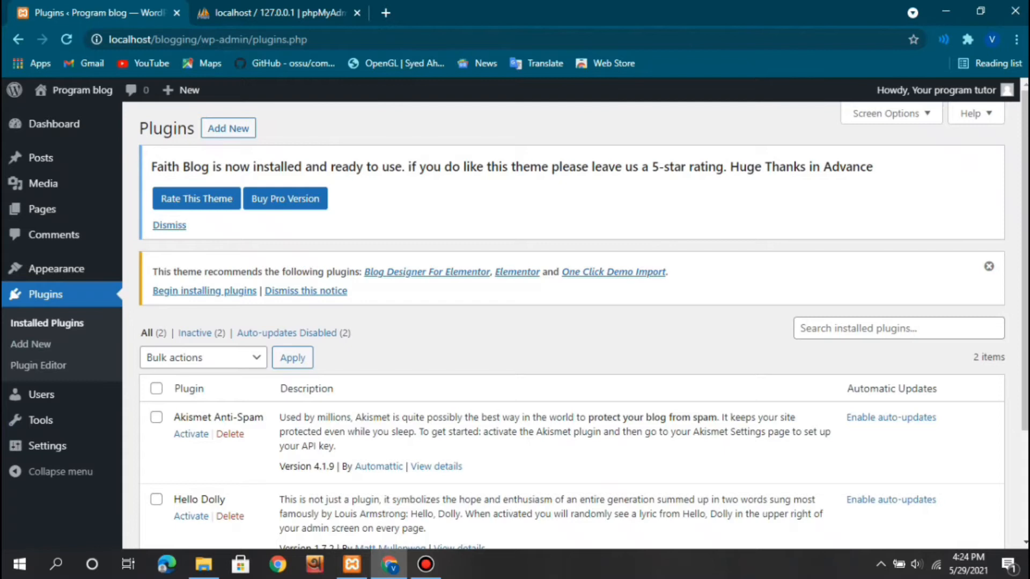
{"action": "left_click", "coordinate": [228, 128]}
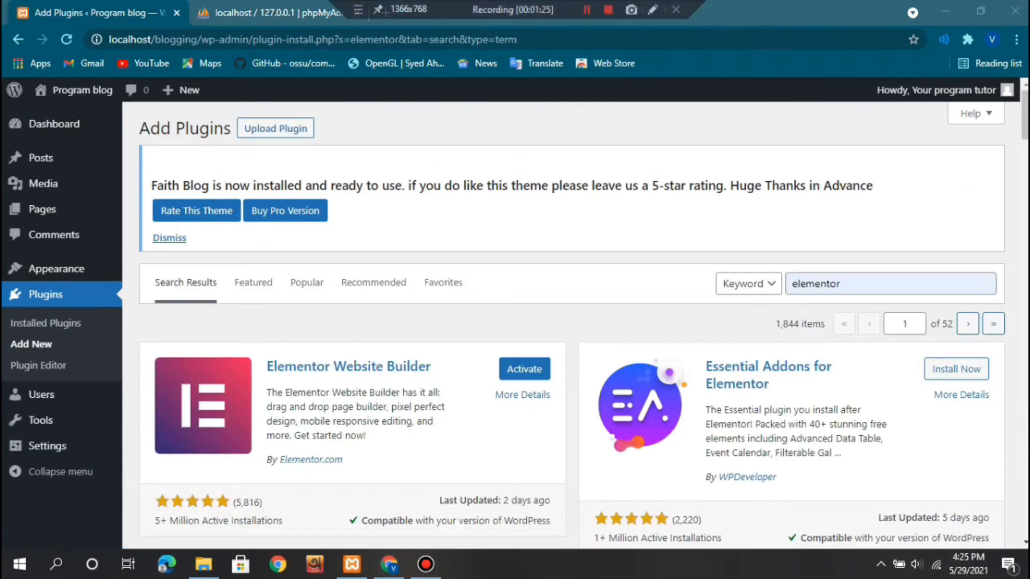
{"action": "left_click", "coordinate": [524, 368]}
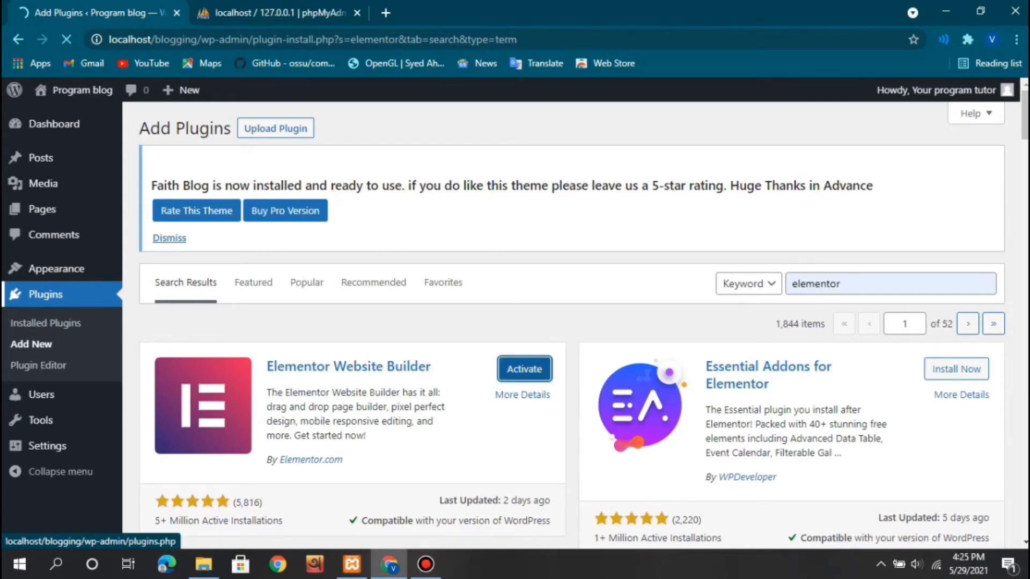
Try to dismiss the Faith Blog rating notice and review the list of installed plugins
{"action": "left_click", "coordinate": [169, 238]}
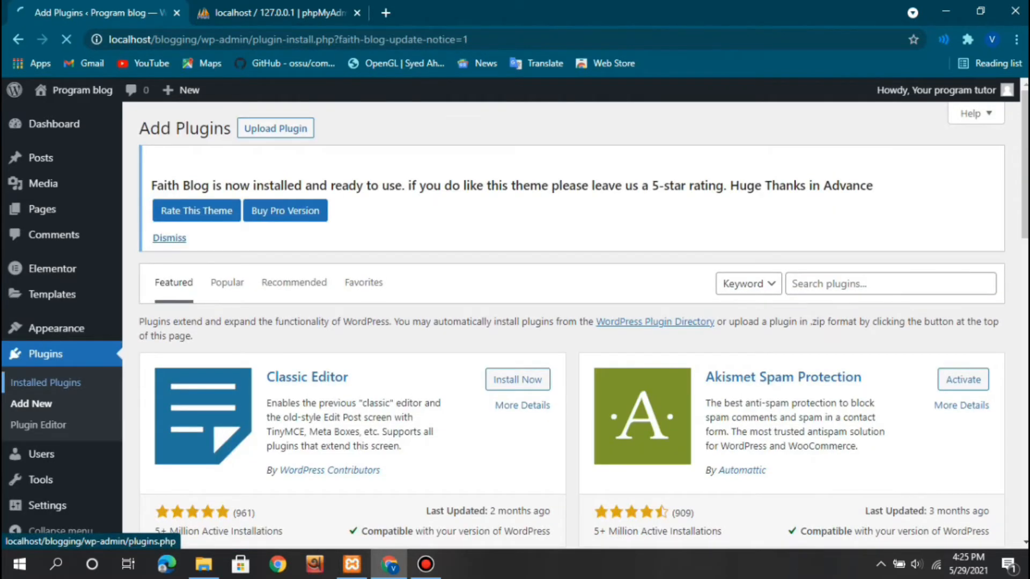
{"action": "left_click", "coordinate": [45, 382]}
{"action": "scroll", "coordinate": [537, 322], "scroll_direction": "down", "scroll_amount": 2}
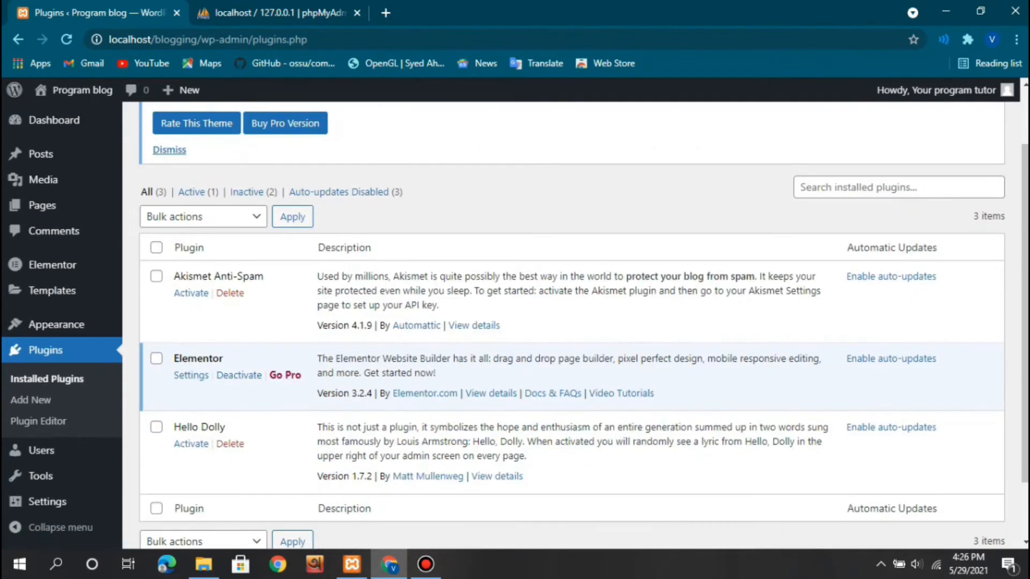
{"action": "scroll", "coordinate": [536, 322], "scroll_direction": "up", "scroll_amount": 2}
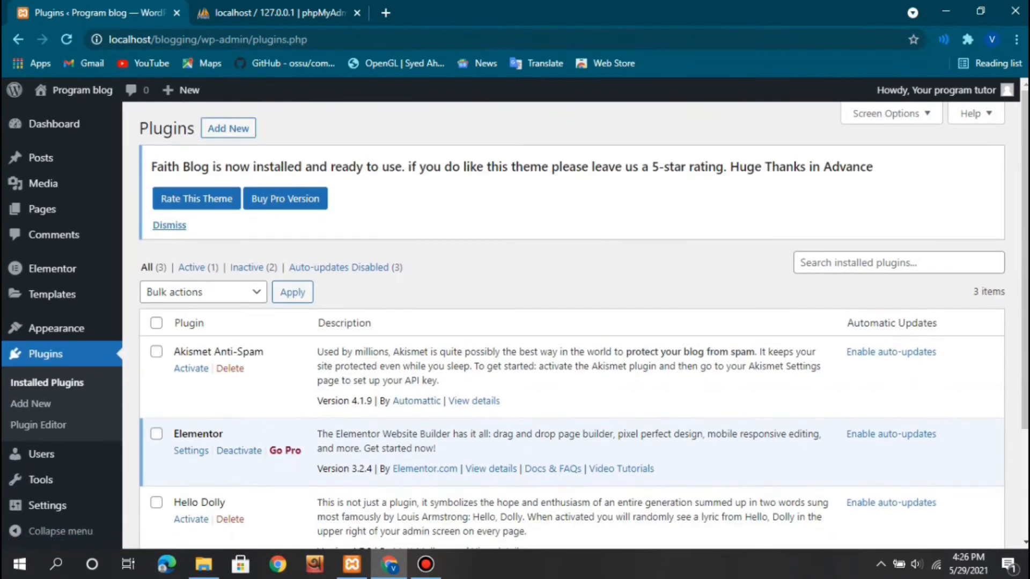
Try again to dismiss the Faith Blog rating notice and open the installed themes page
{"action": "left_click", "coordinate": [170, 225]}
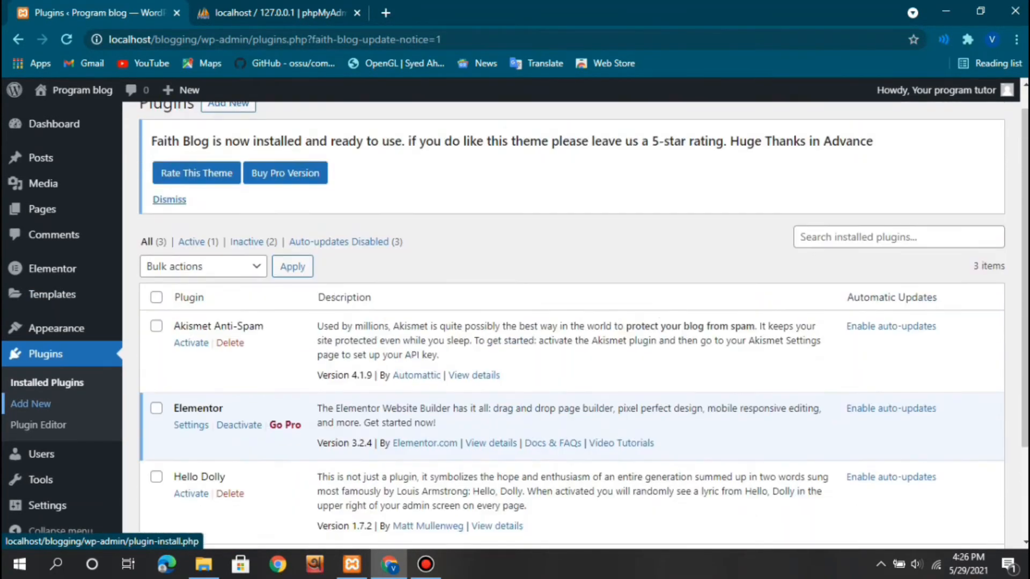
{"action": "scroll", "coordinate": [31, 404], "scroll_direction": "up", "scroll_amount": 1}
{"action": "mouse_move", "coordinate": [57, 329]}
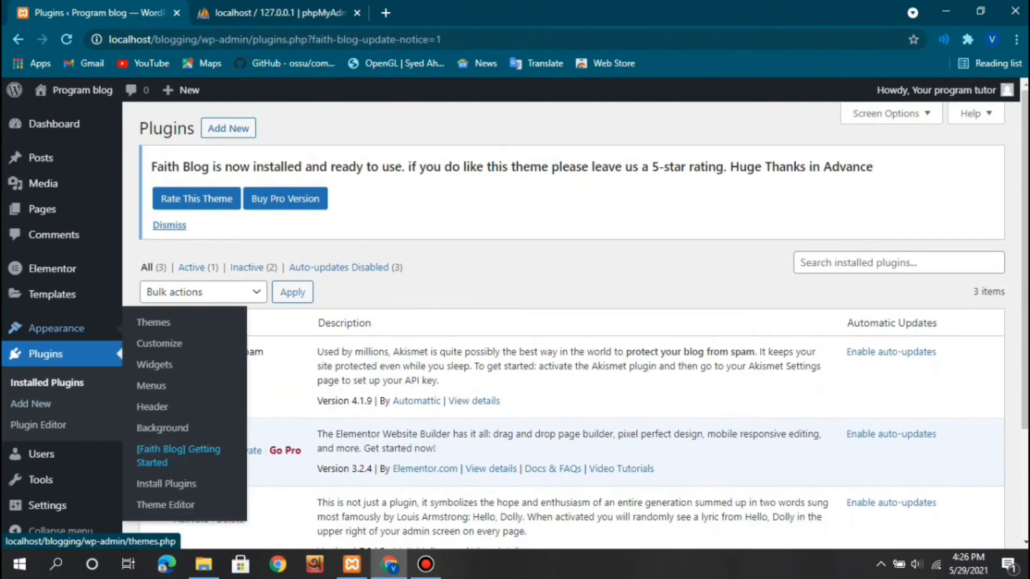
{"action": "left_click", "coordinate": [153, 322]}
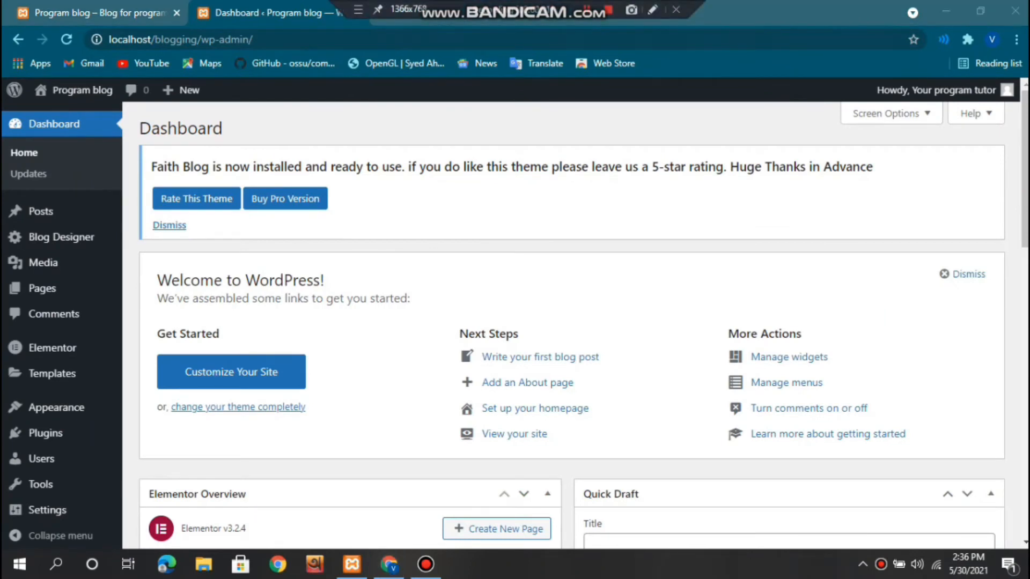
View the Program blog front page and examine its header, post card and footer
{"action": "left_click", "coordinate": [100, 13]}
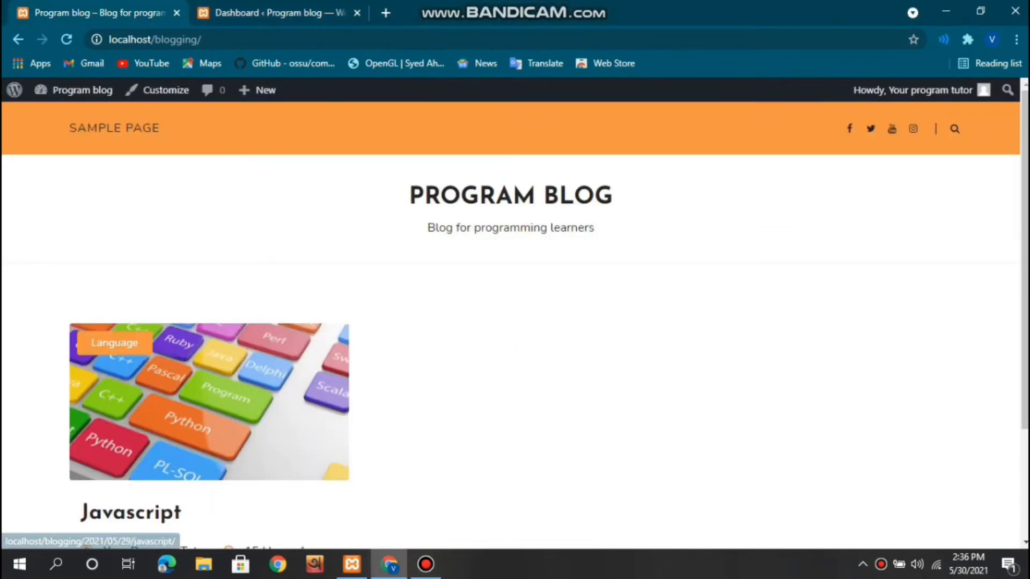
{"action": "scroll", "coordinate": [209, 321], "scroll_direction": "down", "scroll_amount": 3}
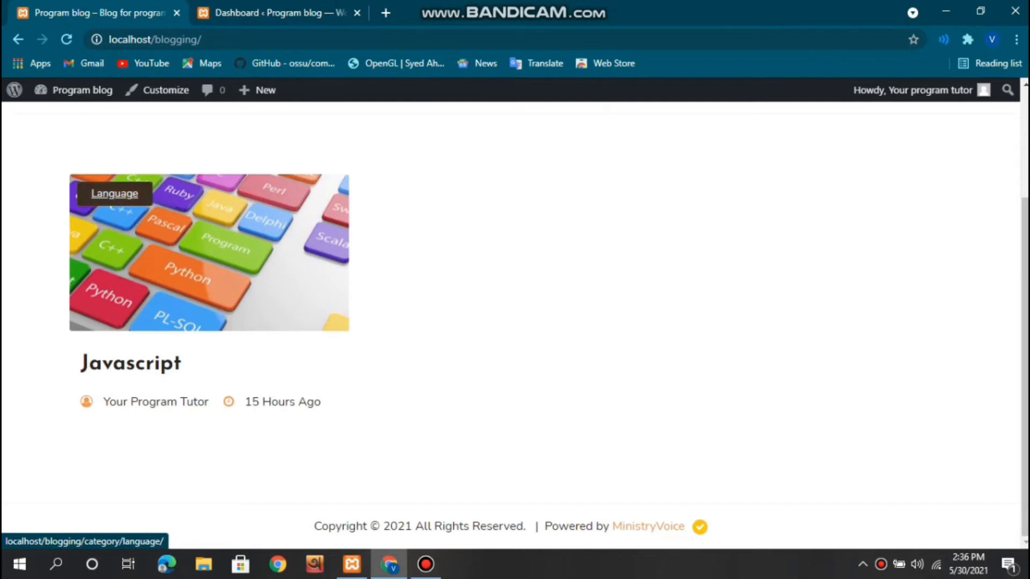
{"action": "scroll", "coordinate": [209, 252], "scroll_direction": "up", "scroll_amount": 3}
{"action": "scroll", "coordinate": [209, 252], "scroll_direction": "down", "scroll_amount": 2}
{"action": "scroll", "coordinate": [209, 253], "scroll_direction": "up", "scroll_amount": 2}
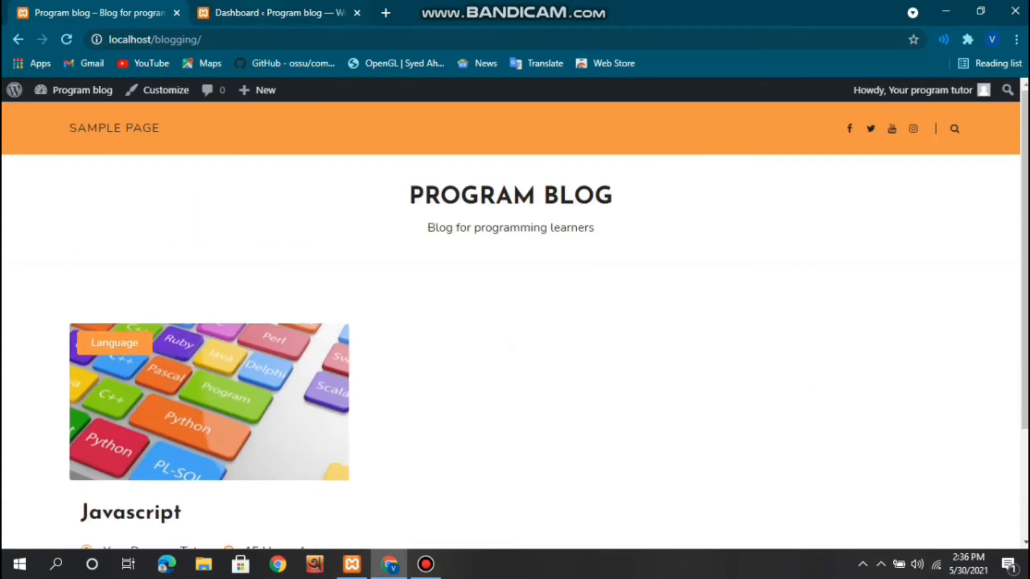
Create a new blog post titled "Python" from the dashboard and publish it
{"action": "left_click", "coordinate": [273, 13]}
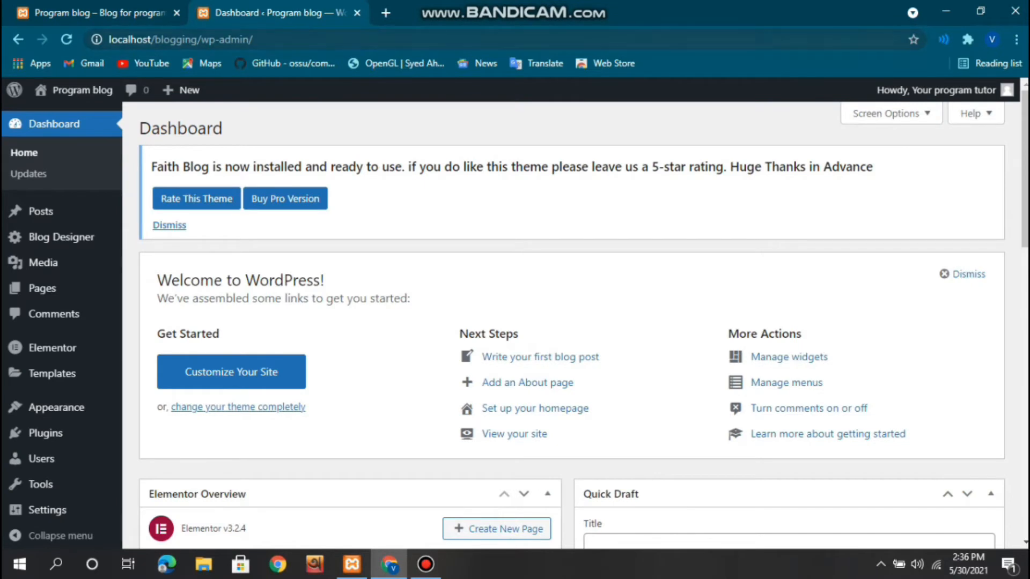
{"action": "mouse_move", "coordinate": [40, 211]}
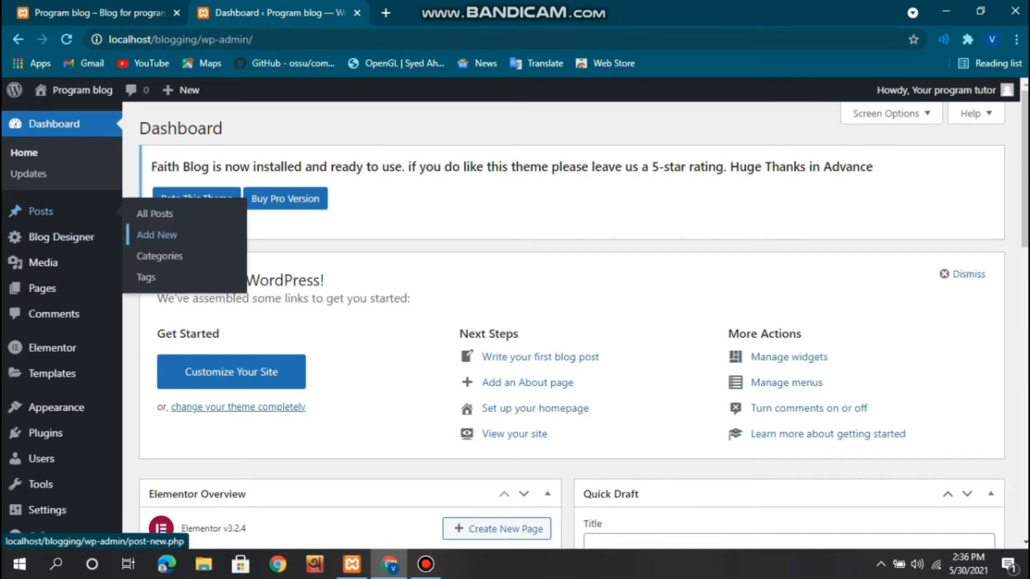
{"action": "left_click", "coordinate": [157, 234]}
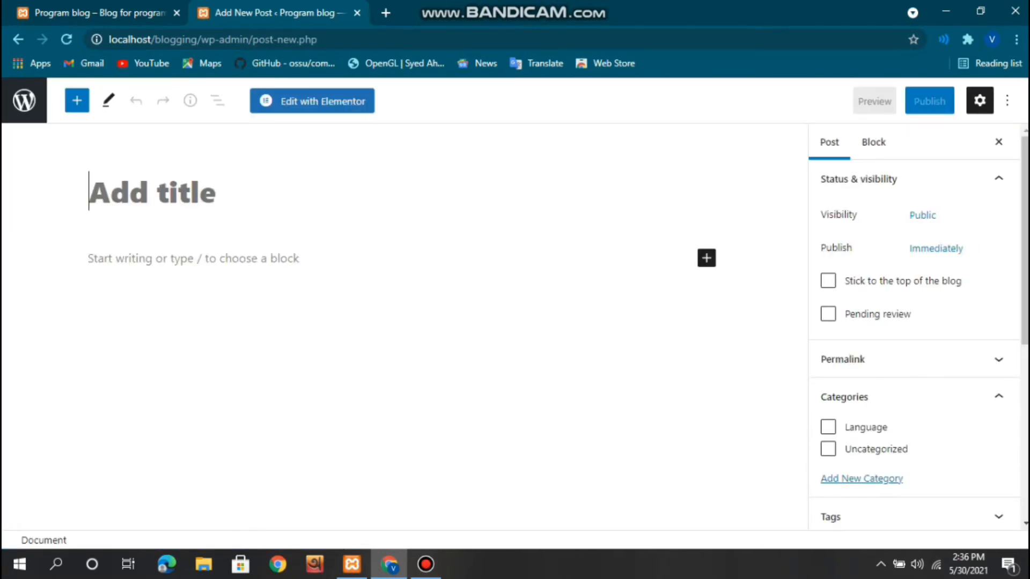
{"action": "type", "text": "Python"}
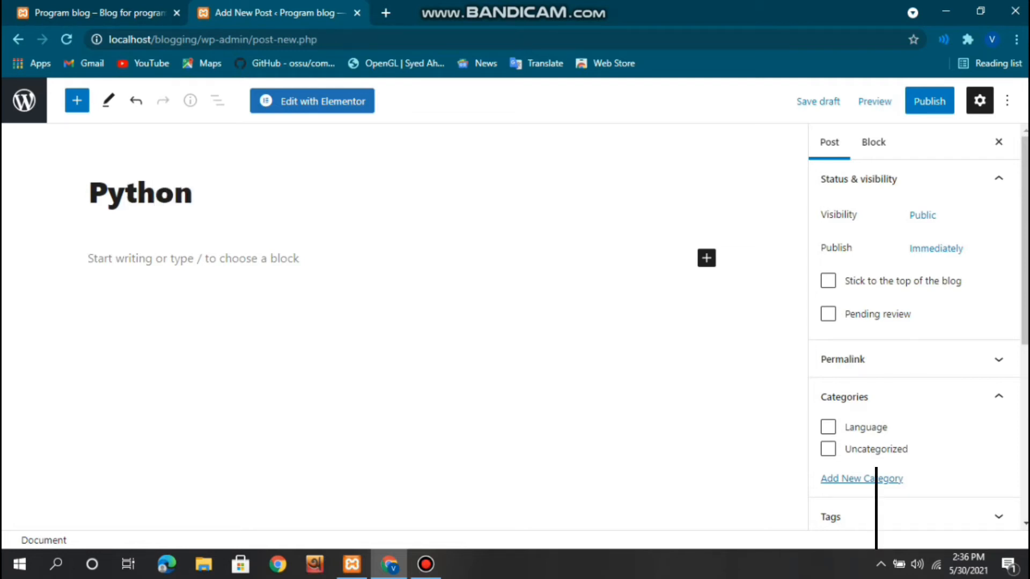
{"action": "left_click", "coordinate": [930, 100]}
{"action": "left_click", "coordinate": [879, 100]}
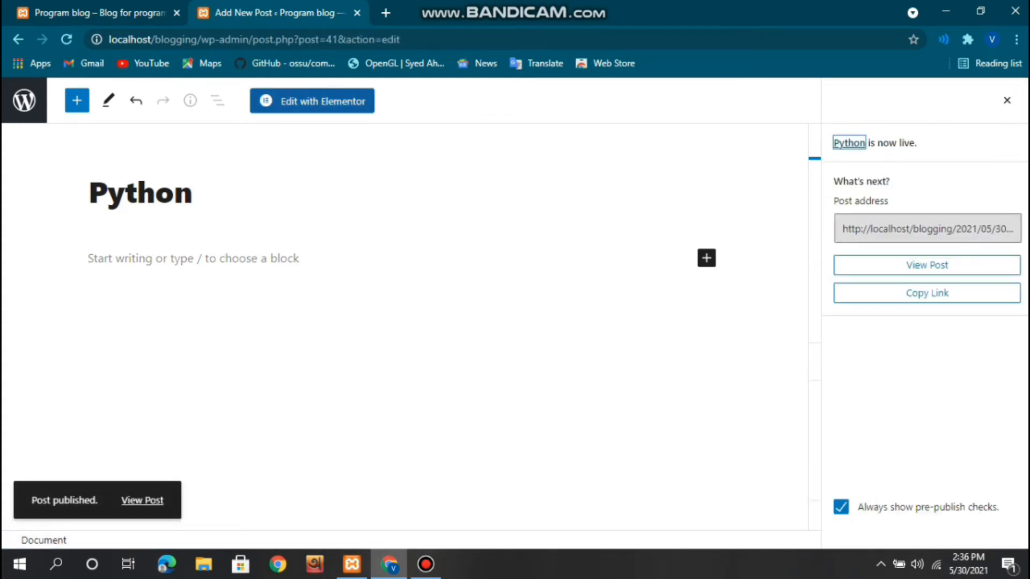
Open the Python post for editing in Elementor and bring up its empty content area
{"action": "left_click", "coordinate": [312, 101]}
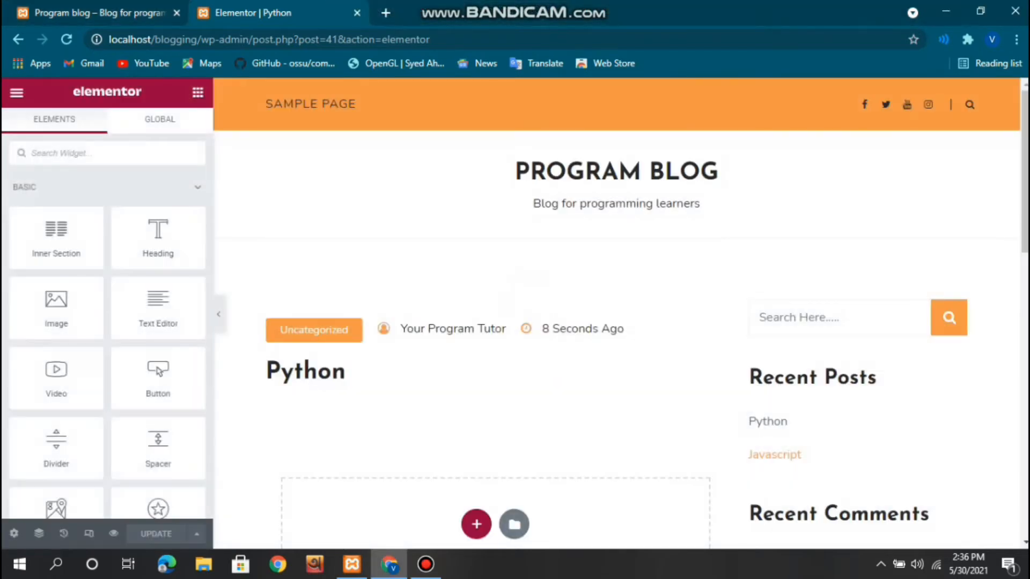
{"action": "scroll", "coordinate": [617, 314], "scroll_direction": "down", "scroll_amount": 3}
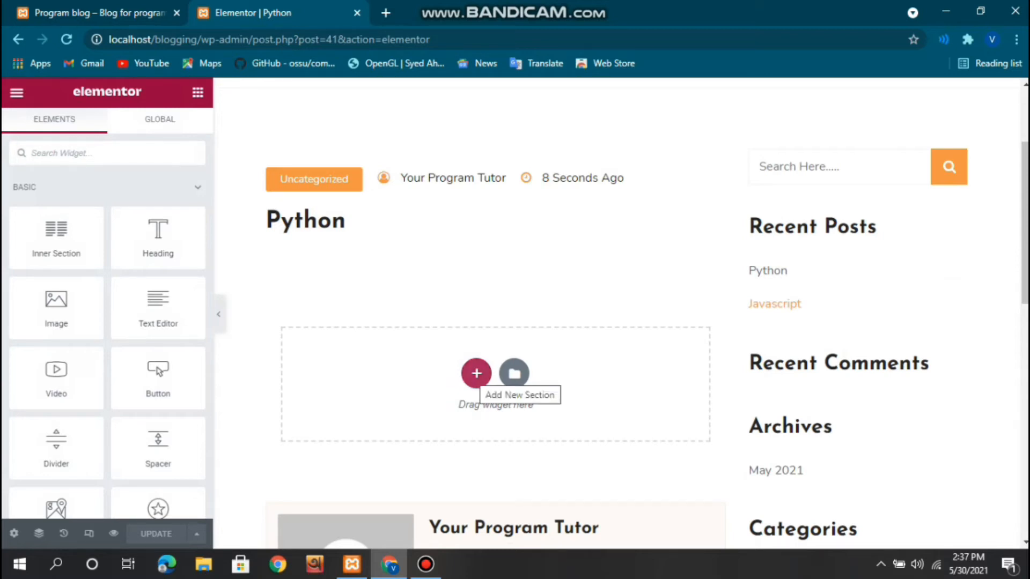
Add a two-column section and place a Text widget in its first column with the paragraph introducing Python as an interpreted high-level general-purpose programming language
{"action": "left_click", "coordinate": [476, 374]}
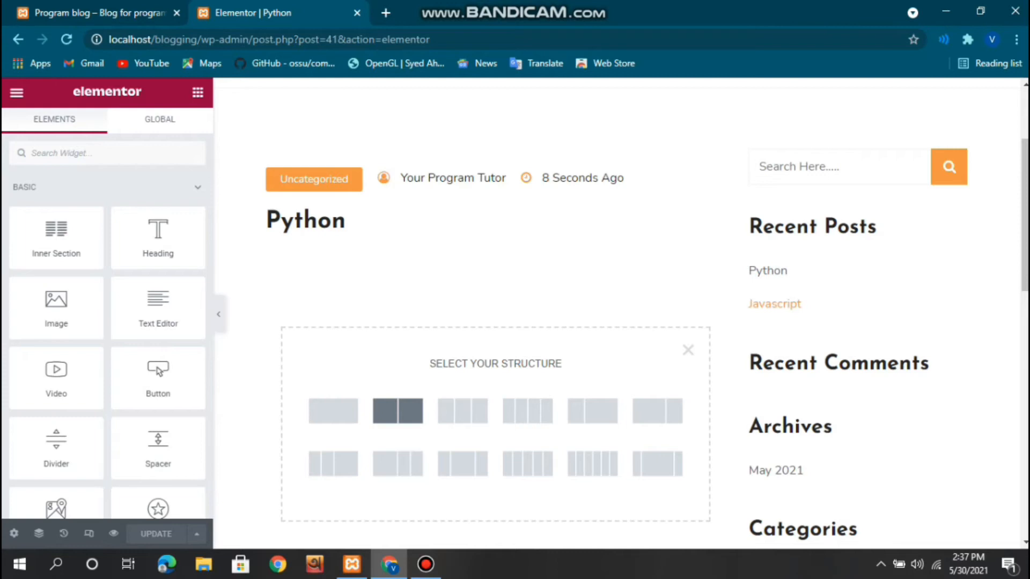
{"action": "left_click", "coordinate": [397, 410]}
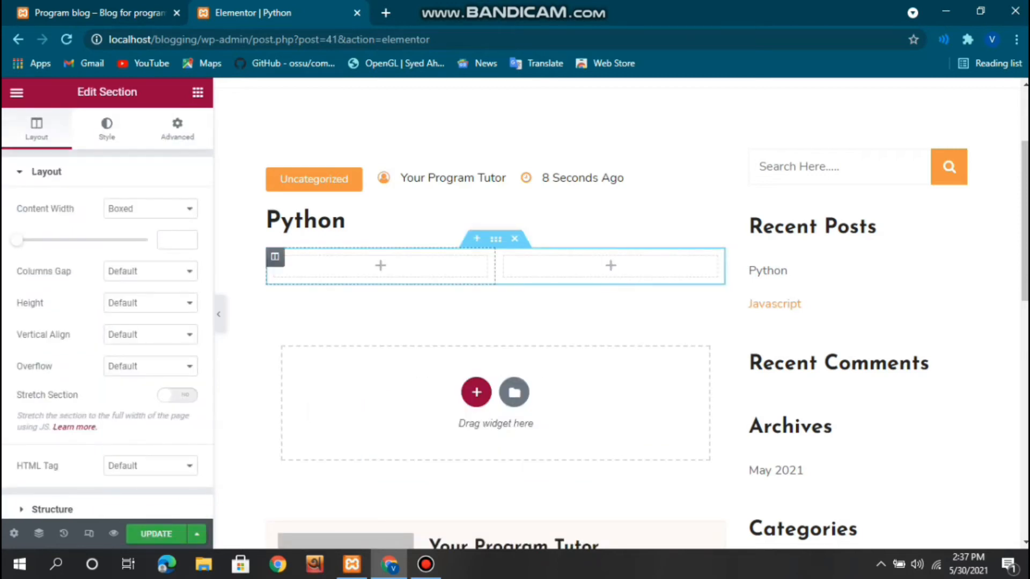
{"action": "left_click", "coordinate": [381, 266]}
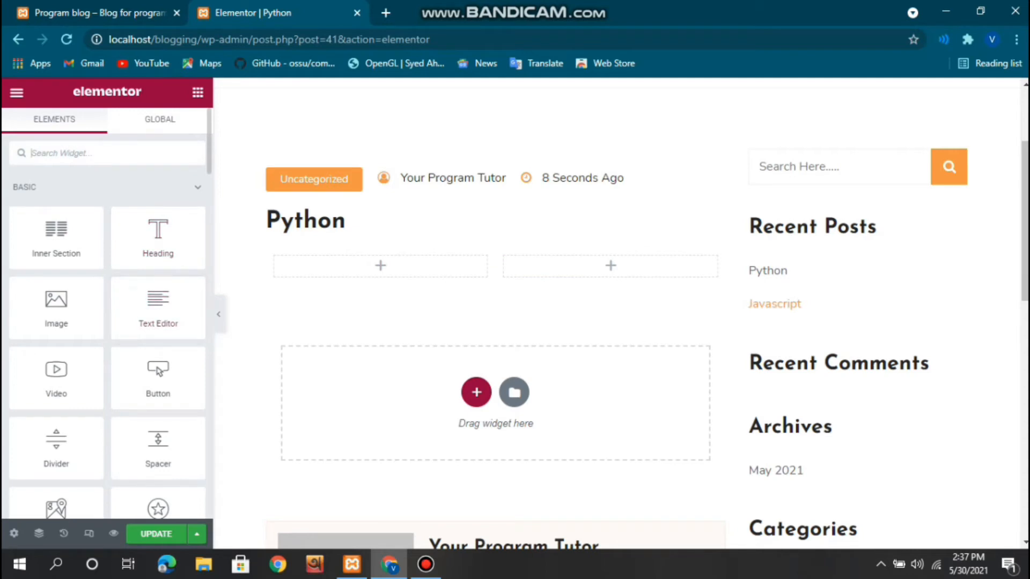
{"action": "type", "text": "text"}
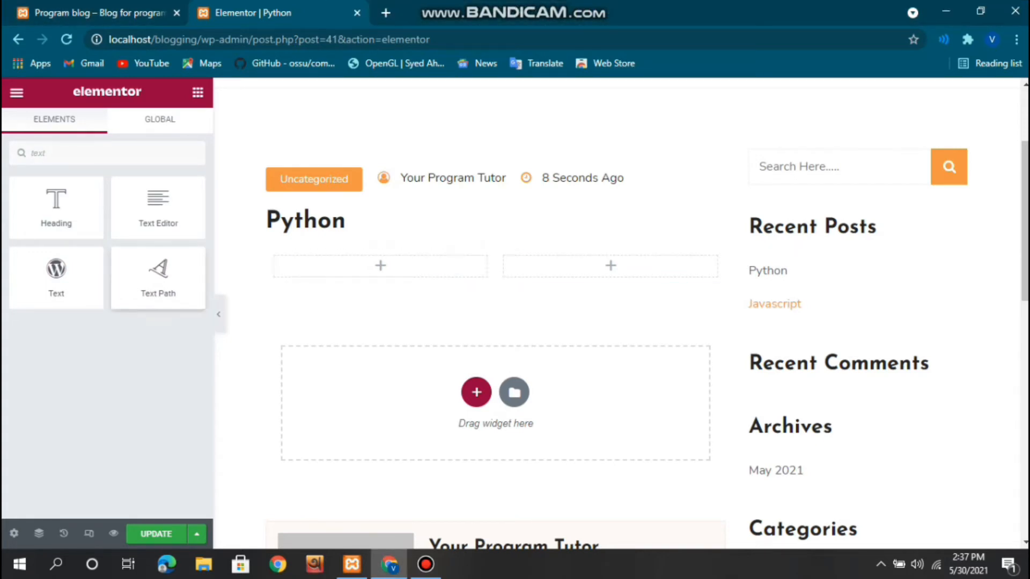
{"action": "left_click_drag", "start_coordinate": [56, 270], "coordinate": [356, 263]}
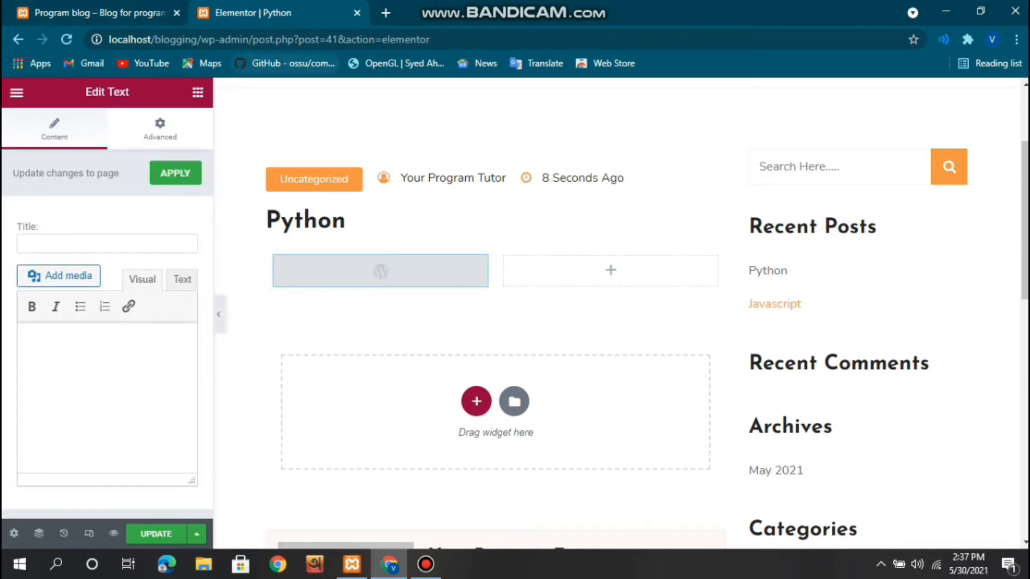
{"action": "type", "text": "Python is an interpreted high-level general-purpose programming language. Python's design philosophy emphasizes code readability with its notable use of significant indentation"}
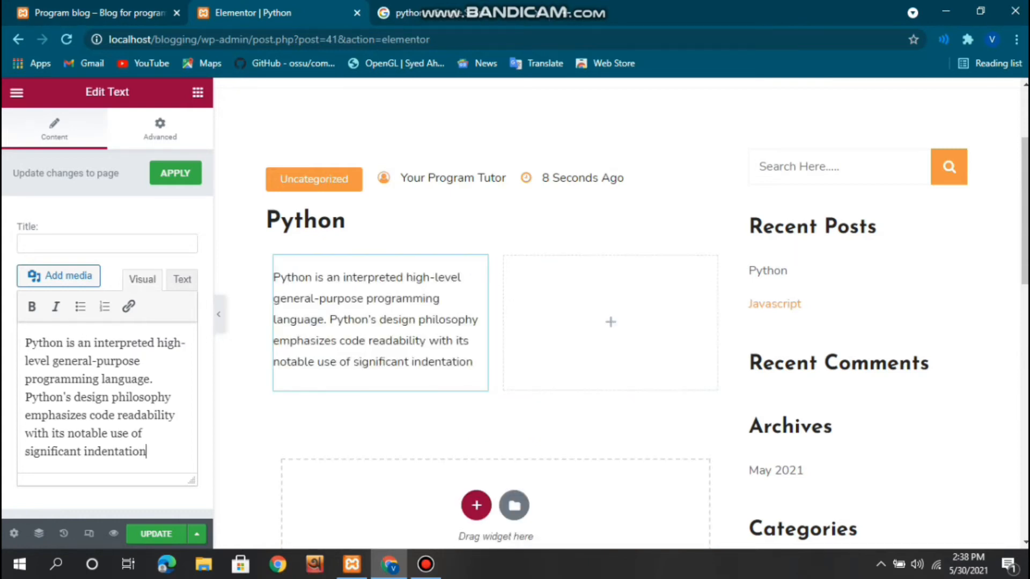
Add an Image widget to the section's second column and insert the Python logo 1200px-Python.svg_.png from the media library
{"action": "left_click", "coordinate": [198, 92]}
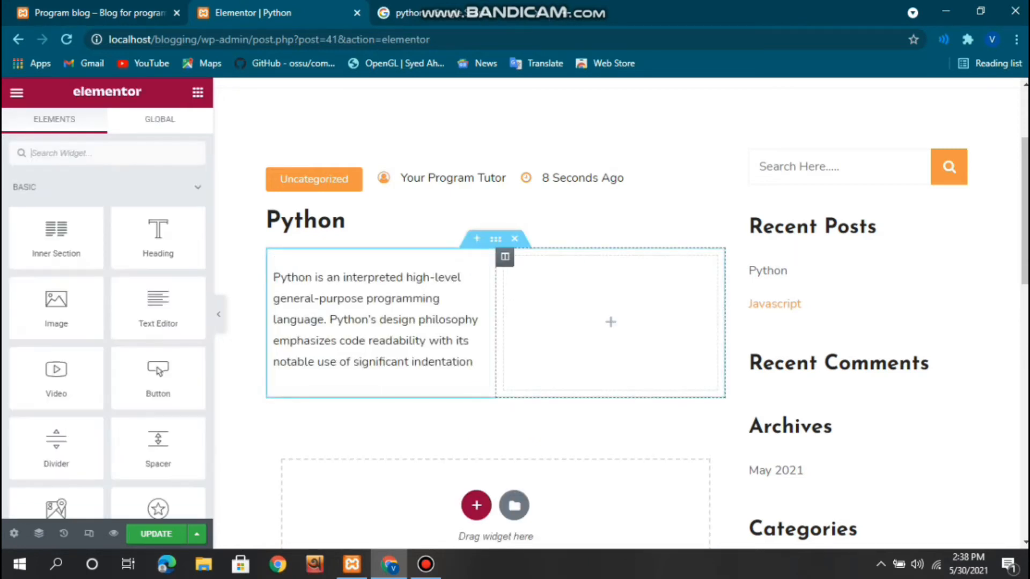
{"action": "left_click_drag", "start_coordinate": [56, 307], "coordinate": [593, 317]}
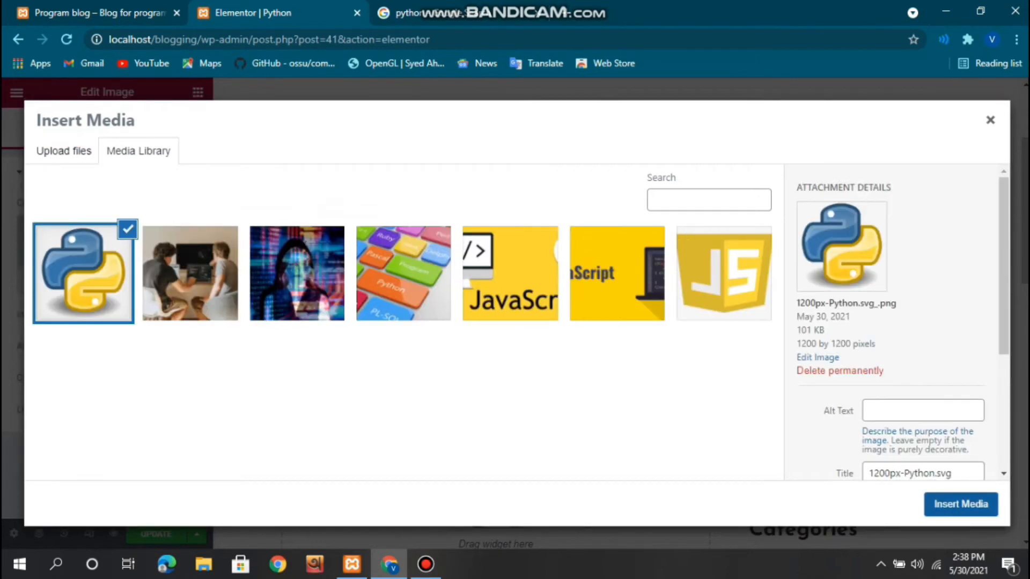
{"action": "left_click", "coordinate": [960, 504]}
{"action": "left_click", "coordinate": [960, 504]}
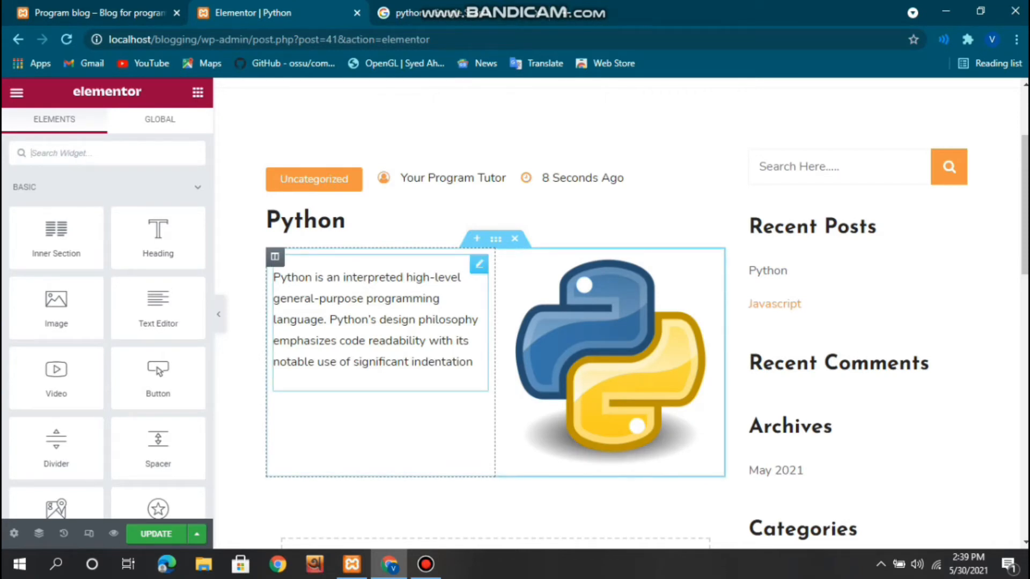
Add a second paragraph to the text widget: "Its language construct as well as its object-oriented approach aim to help programmers write clear, logical code for small and large-scale projects."
{"action": "left_click", "coordinate": [479, 263]}
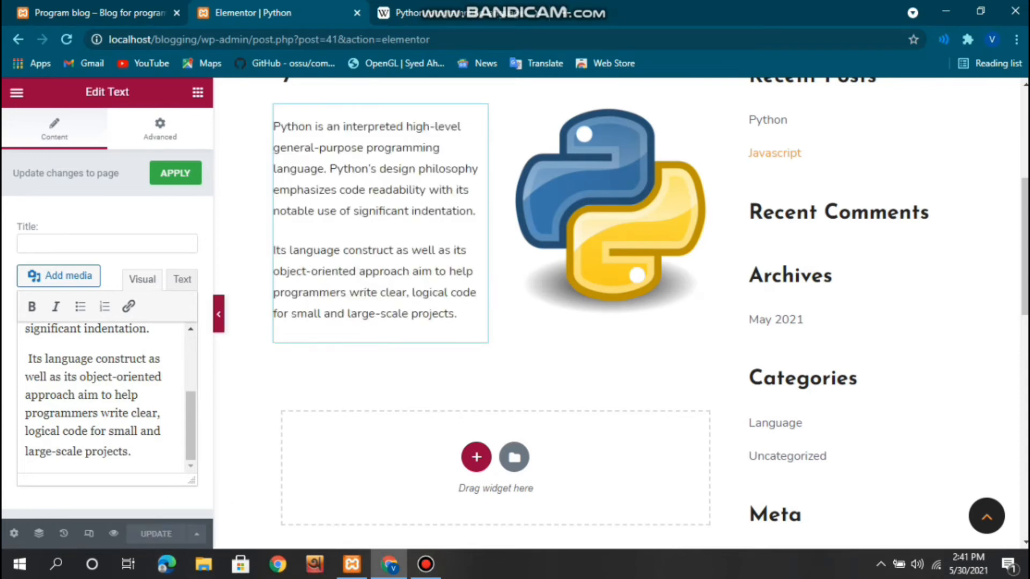
Preview the Python post without the widget panel and review its text, logo and page header
{"action": "left_click", "coordinate": [219, 314]}
{"action": "scroll", "coordinate": [513, 313], "scroll_direction": "up", "scroll_amount": 4}
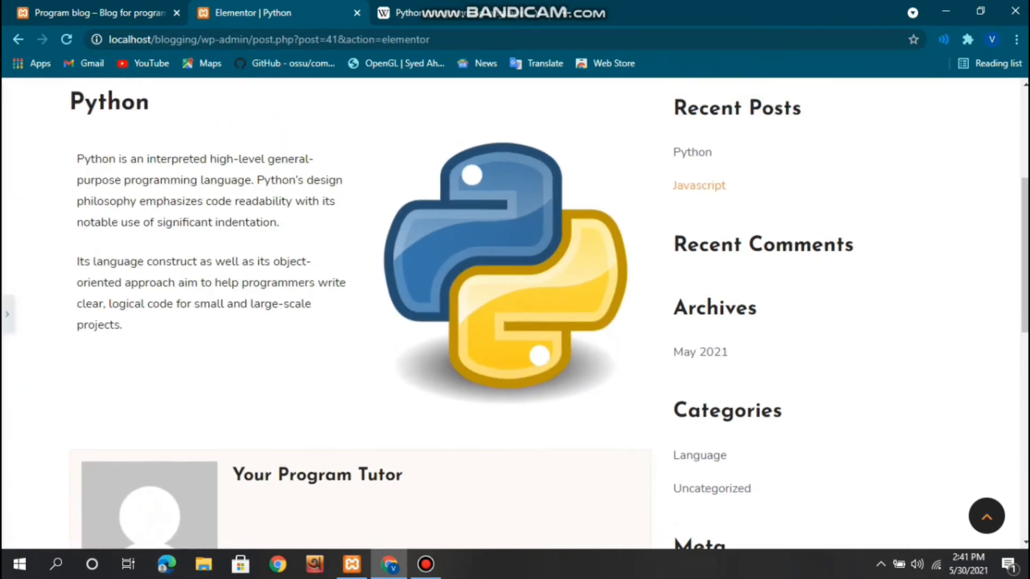
{"action": "scroll", "coordinate": [513, 314], "scroll_direction": "down", "scroll_amount": 4}
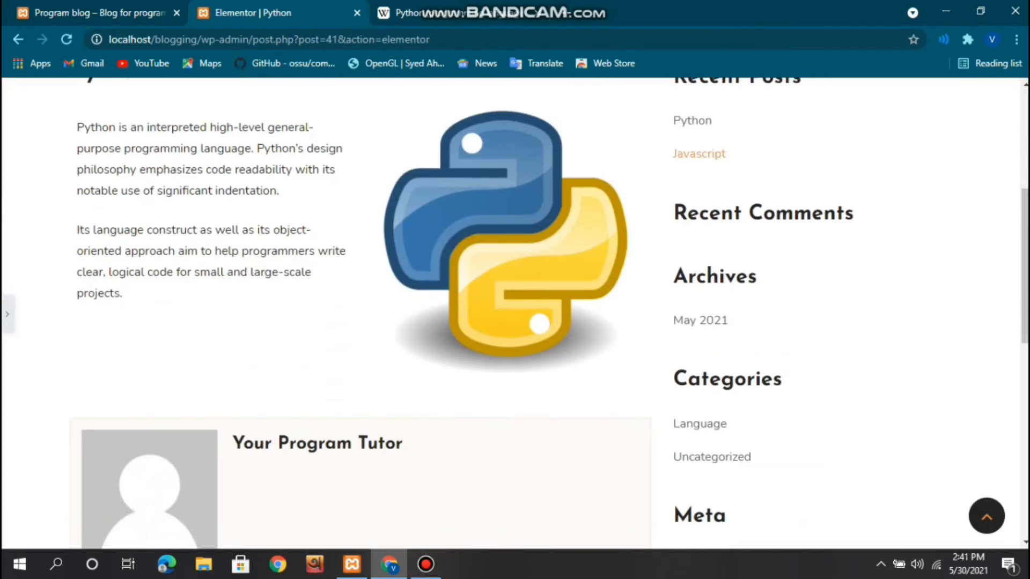
{"action": "scroll", "coordinate": [513, 313], "scroll_direction": "up", "scroll_amount": 1}
{"action": "scroll", "coordinate": [512, 313], "scroll_direction": "down", "scroll_amount": 5}
{"action": "scroll", "coordinate": [512, 314], "scroll_direction": "up", "scroll_amount": 8}
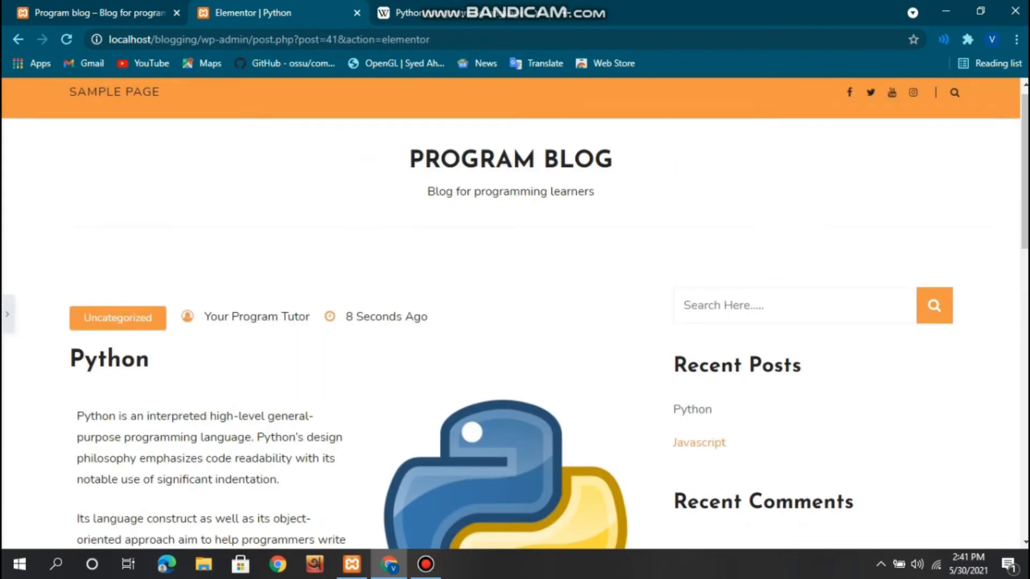
Check the Python card on the reloaded blog front page, then return to the Elementor preview and look over the post
{"action": "left_click", "coordinate": [99, 13]}
{"action": "left_click", "coordinate": [66, 39]}
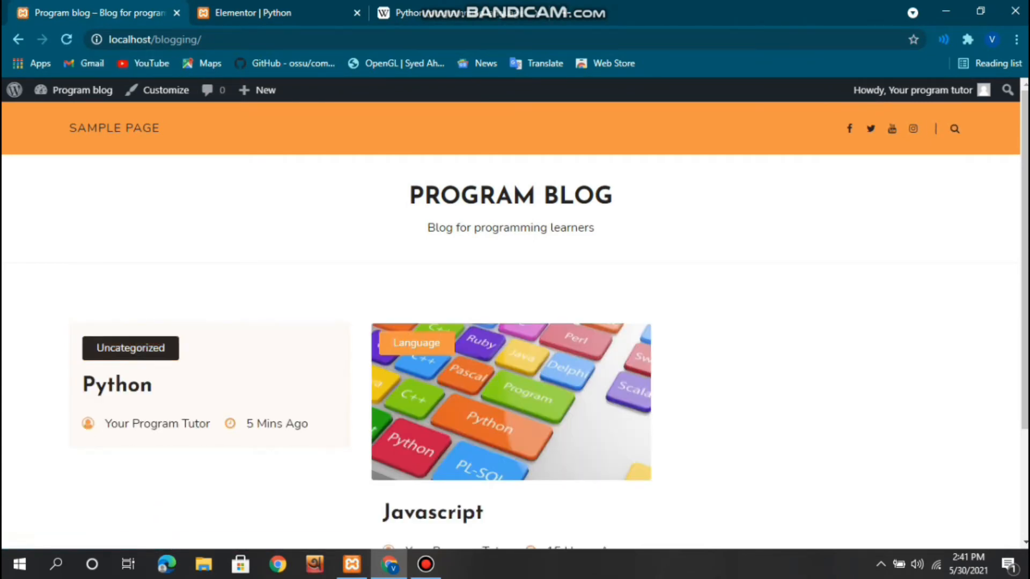
{"action": "left_click", "coordinate": [273, 12]}
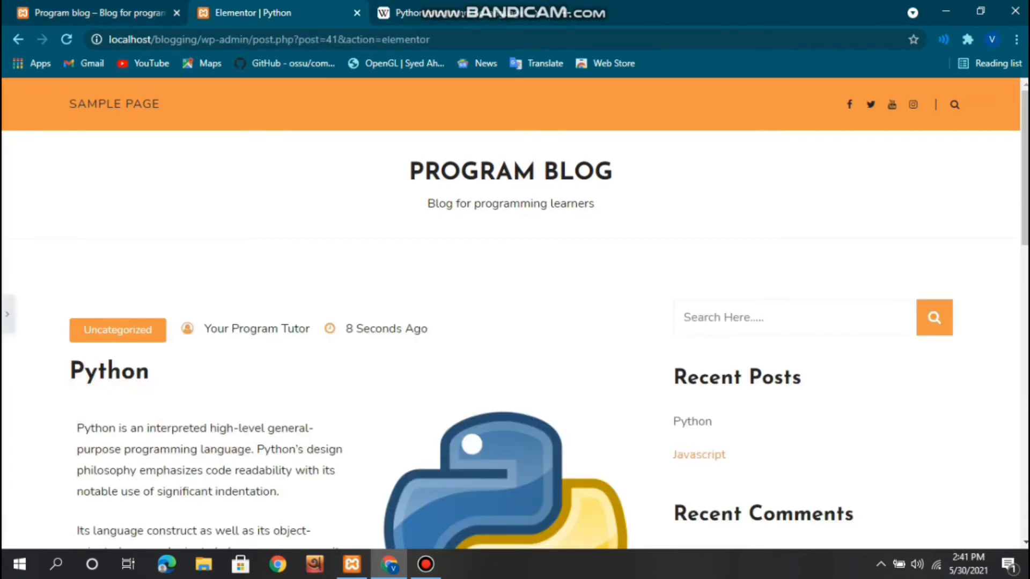
{"action": "scroll", "coordinate": [515, 314], "scroll_direction": "down", "scroll_amount": 3}
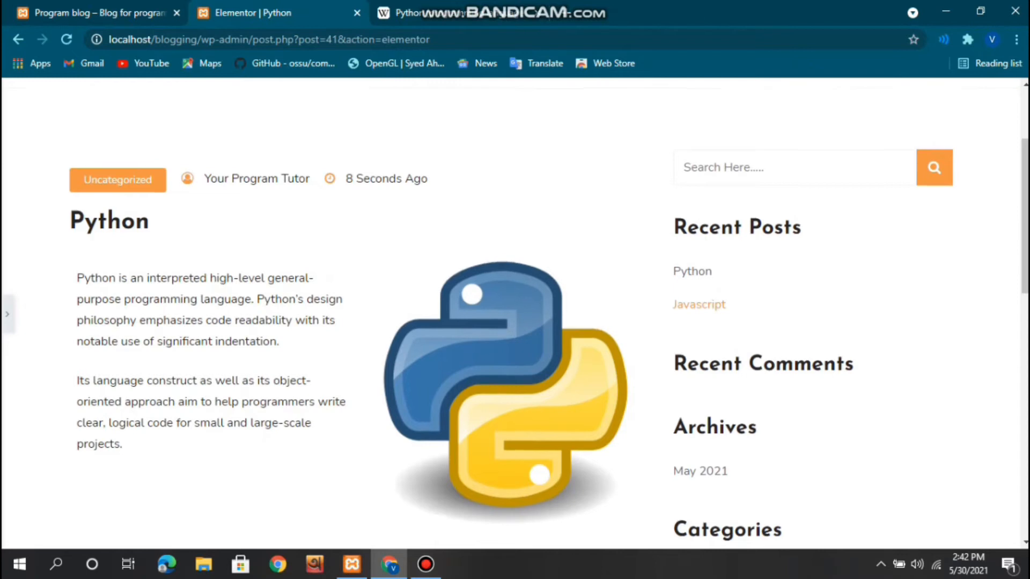
{"action": "scroll", "coordinate": [515, 313], "scroll_direction": "up", "scroll_amount": 3}
{"action": "scroll", "coordinate": [515, 313], "scroll_direction": "down", "scroll_amount": 1}
{"action": "scroll", "coordinate": [515, 313], "scroll_direction": "up", "scroll_amount": 1}
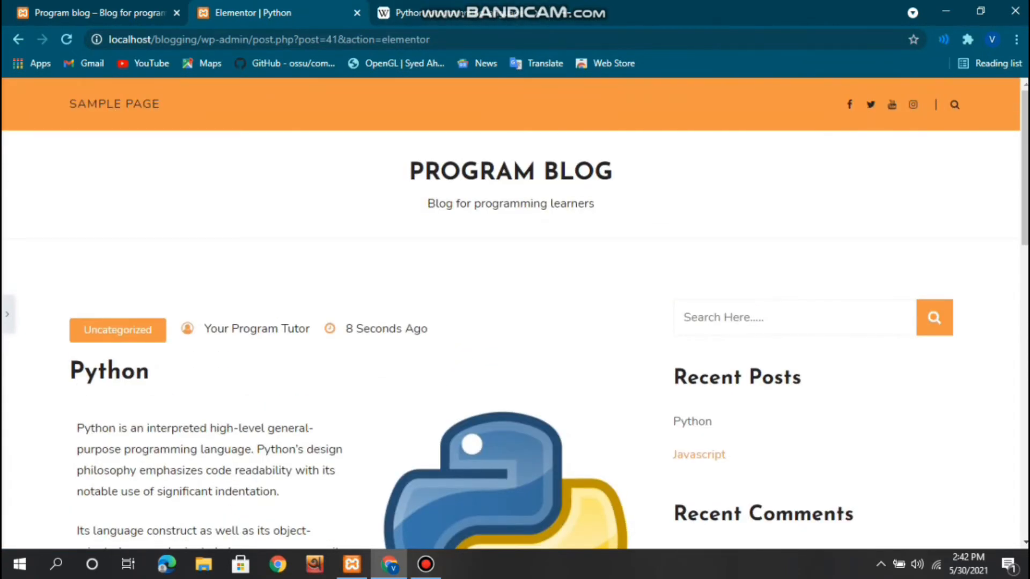
Return to the Python post's WordPress editor and change its category from Uncategorized to Language
{"action": "left_click", "coordinate": [18, 40]}
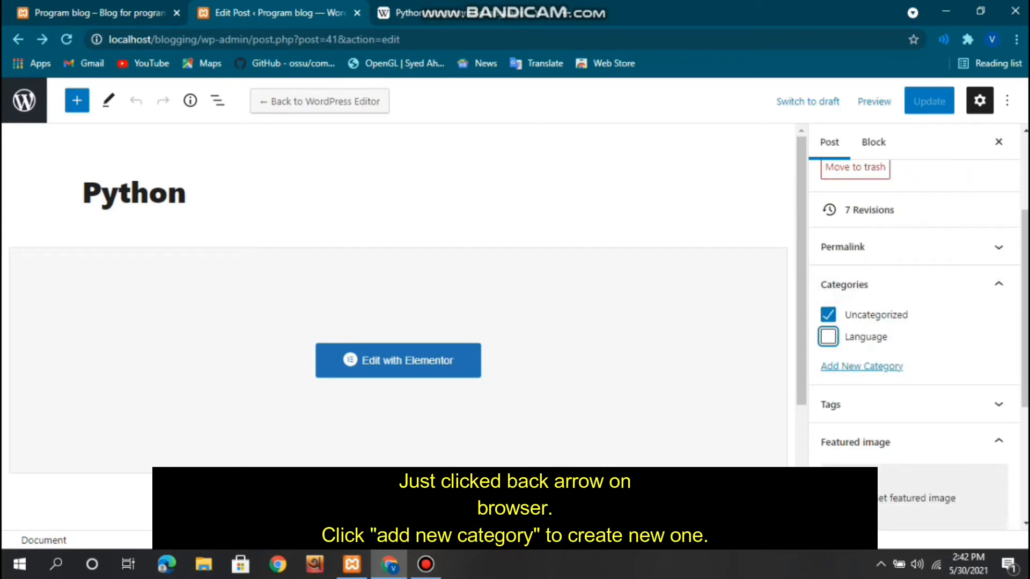
{"action": "left_click", "coordinate": [828, 337]}
{"action": "left_click", "coordinate": [828, 315]}
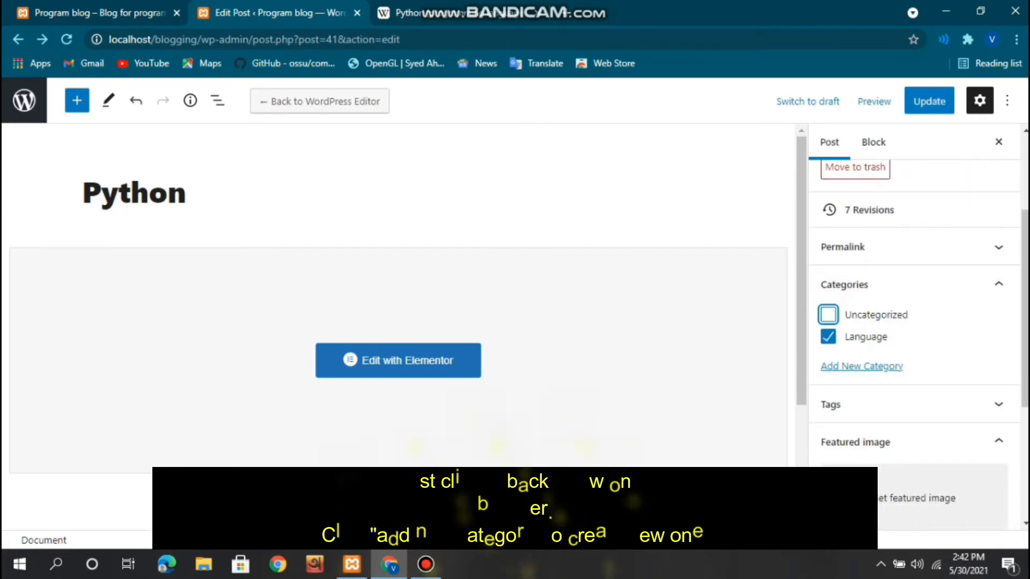
Set the featured image of the Python post to Best-Programming-Languages-to-Start-Learning-Today.jpg from the media library
{"action": "scroll", "coordinate": [397, 322], "scroll_direction": "down", "scroll_amount": 1}
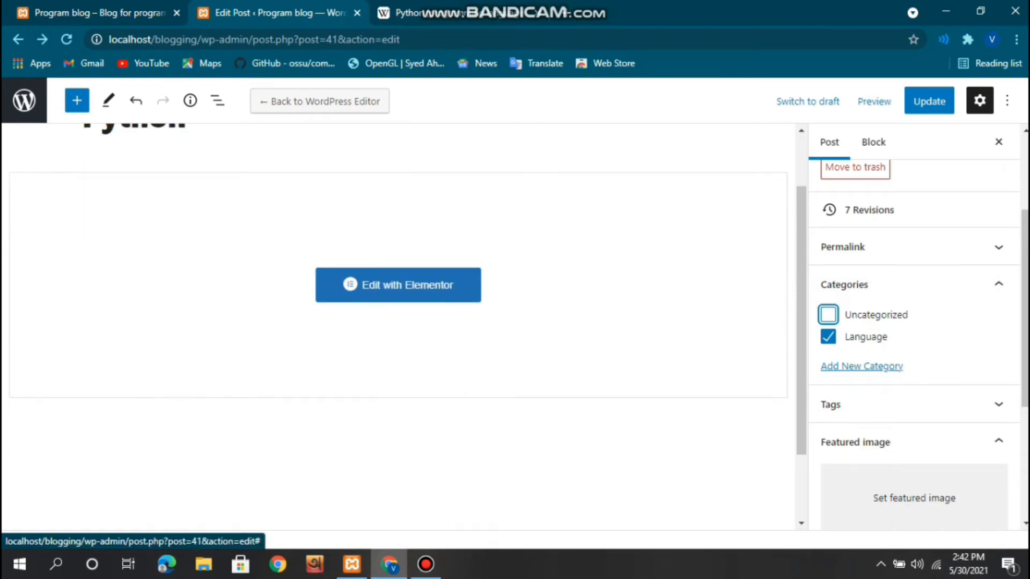
{"action": "left_click", "coordinate": [914, 442]}
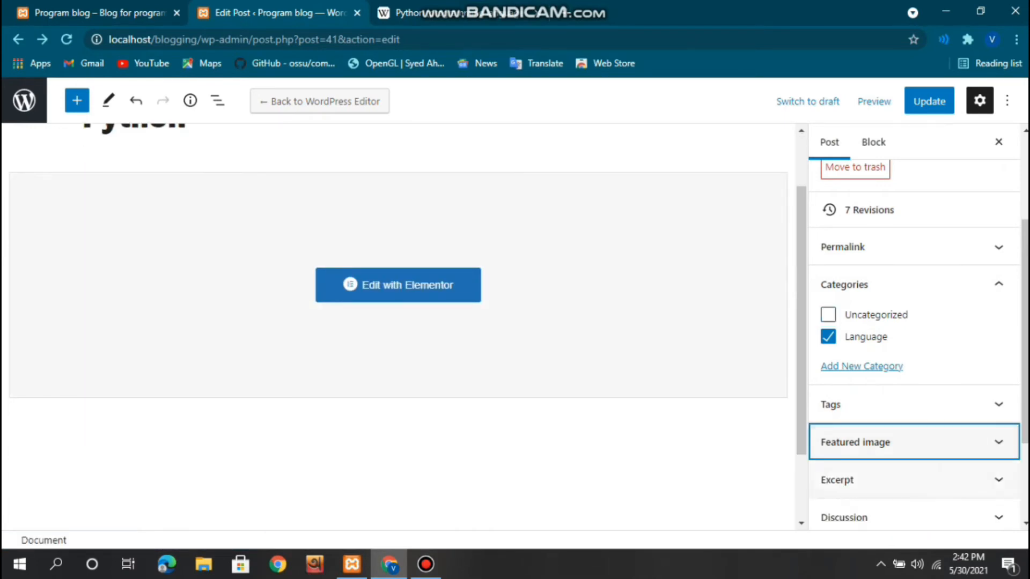
{"action": "left_click", "coordinate": [914, 442]}
{"action": "scroll", "coordinate": [914, 416], "scroll_direction": "down", "scroll_amount": 1}
{"action": "left_click", "coordinate": [913, 406]}
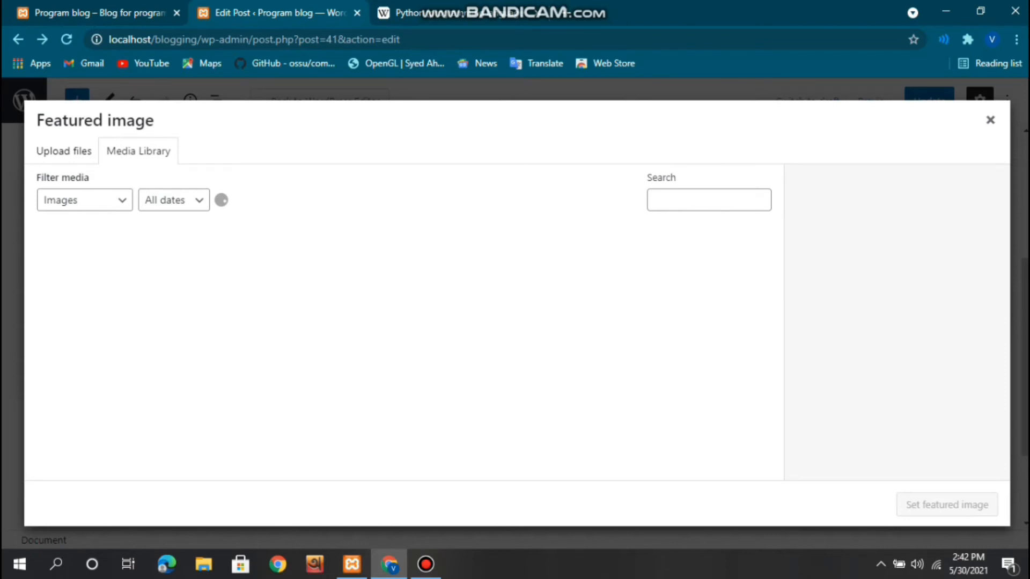
{"action": "left_click", "coordinate": [403, 274]}
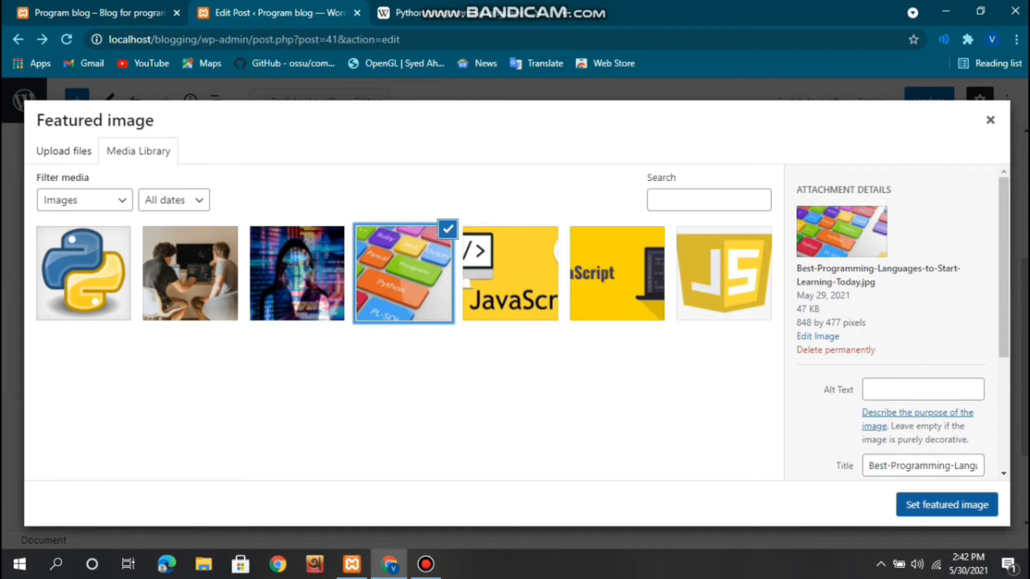
{"action": "left_click", "coordinate": [947, 505]}
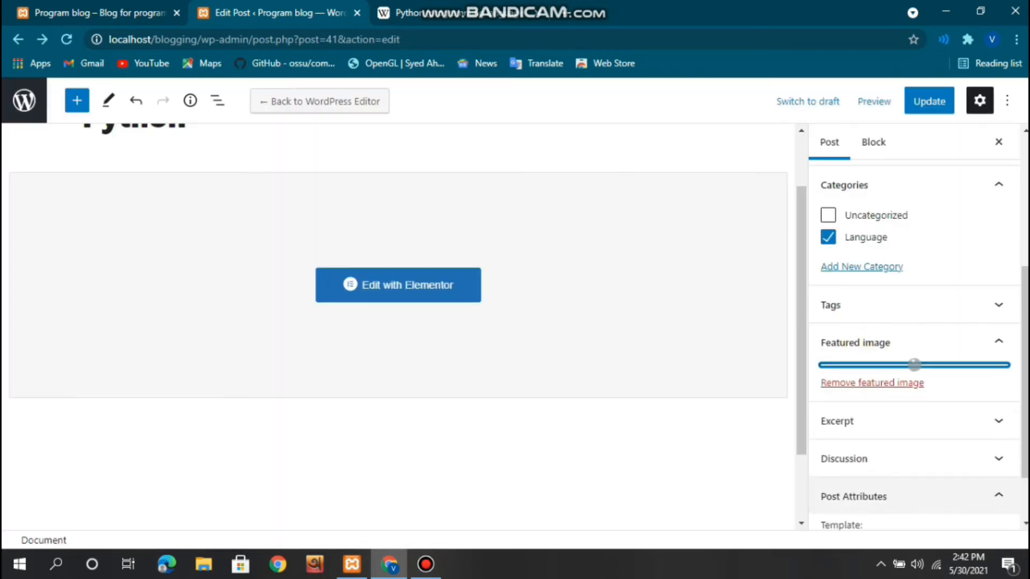
Set the post's template to Elementor Full Width and update the Python post
{"action": "scroll", "coordinate": [914, 343], "scroll_direction": "down", "scroll_amount": 4}
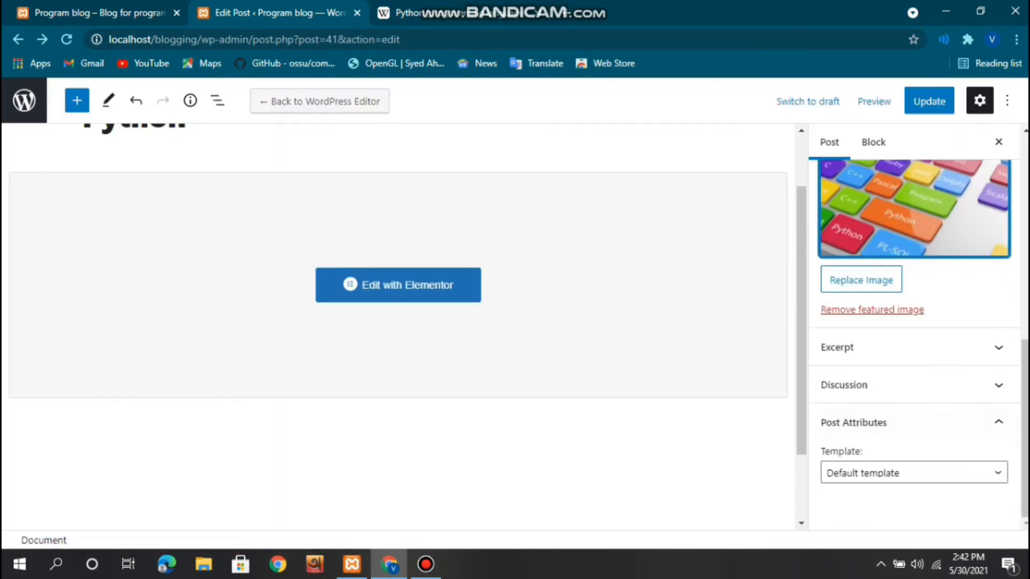
{"action": "left_click", "coordinate": [914, 473]}
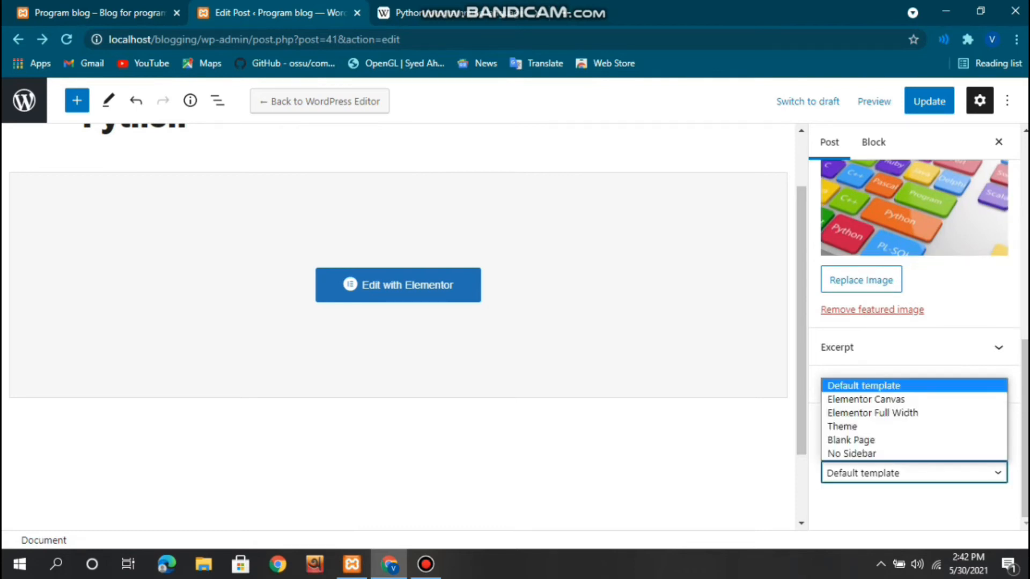
{"action": "left_click", "coordinate": [872, 412]}
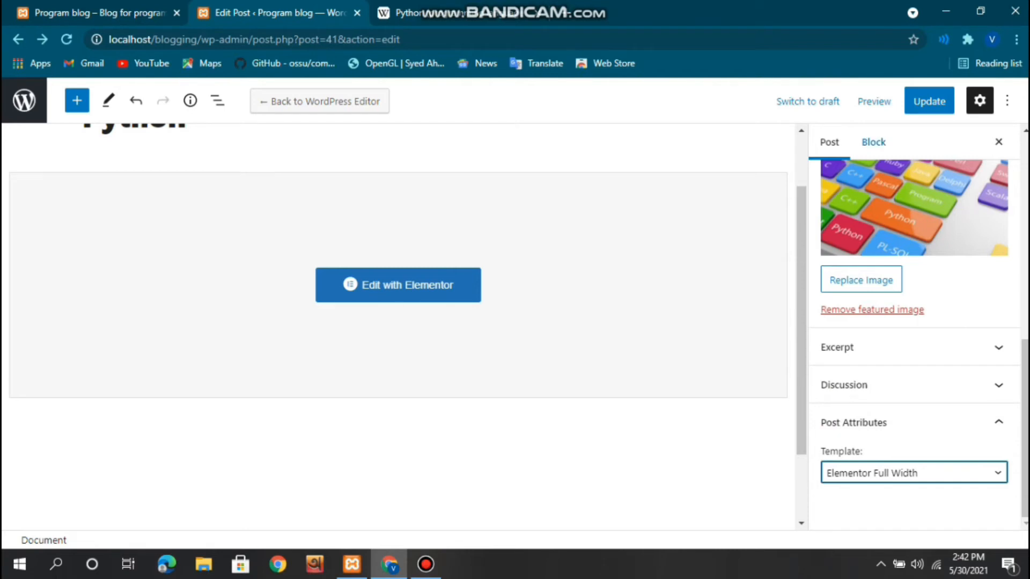
{"action": "left_click", "coordinate": [929, 100]}
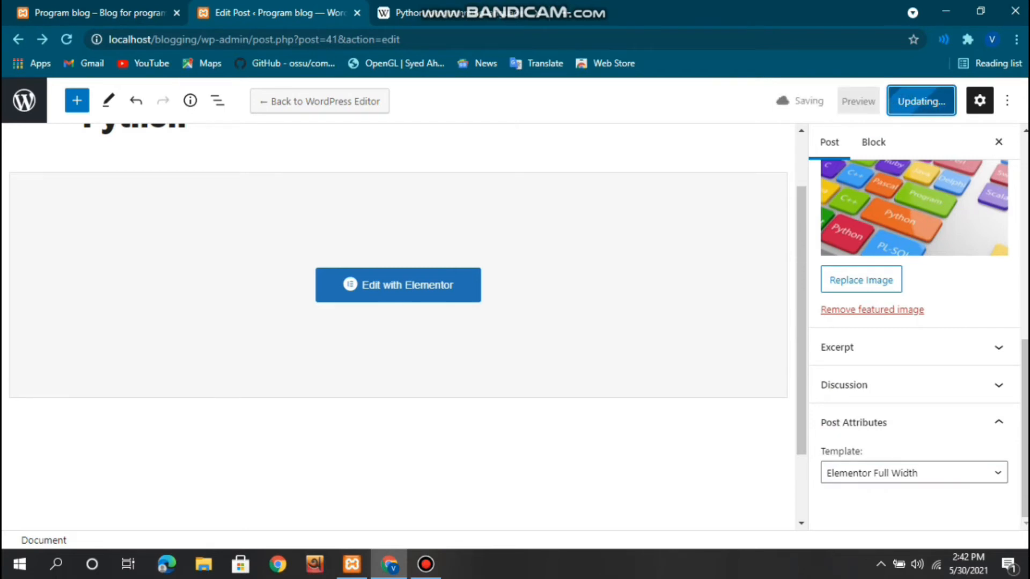
Reload the blog front page and open the Language category from the Python card
{"action": "left_click", "coordinate": [100, 13]}
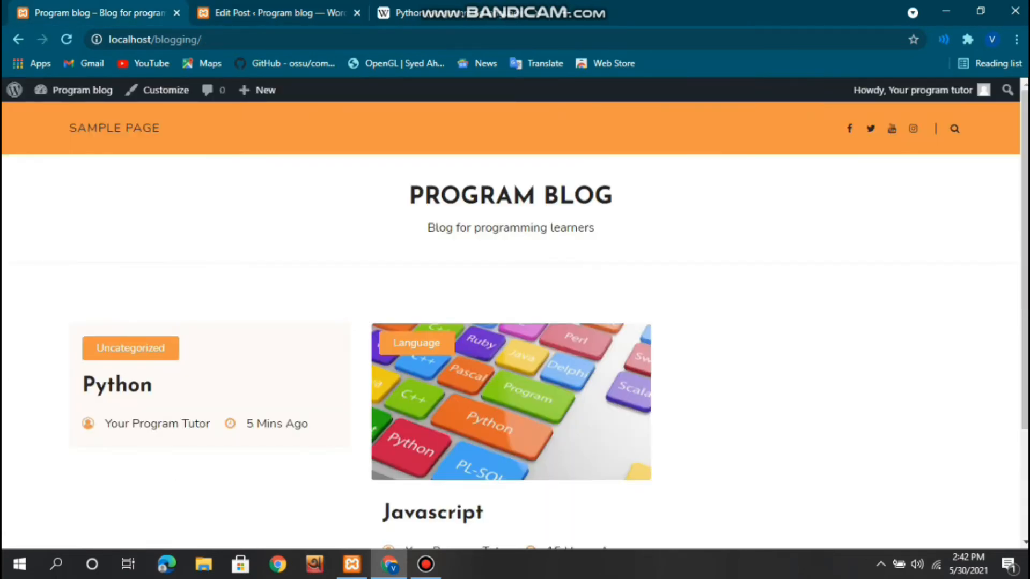
{"action": "left_click", "coordinate": [66, 39]}
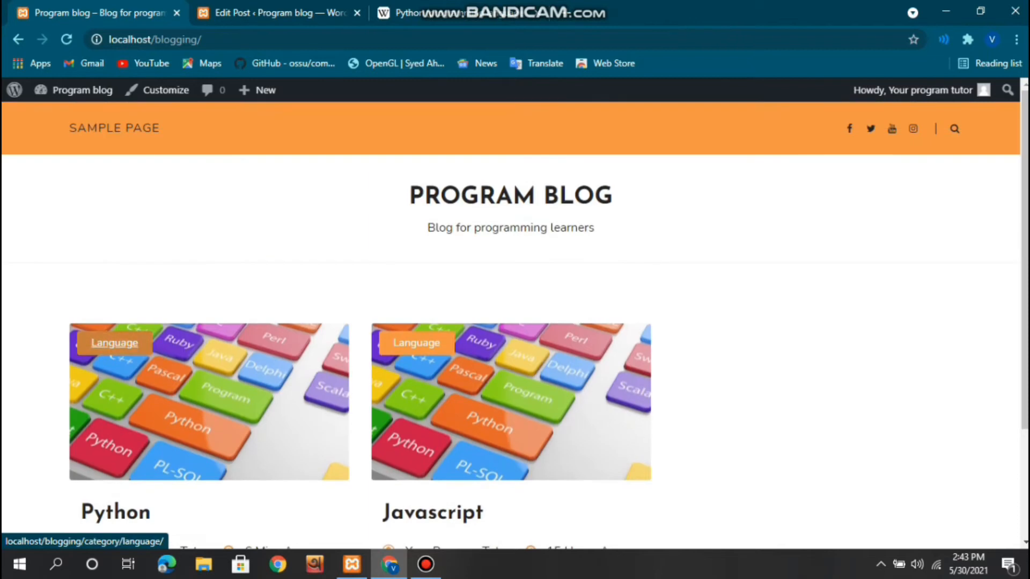
{"action": "left_click", "coordinate": [114, 342]}
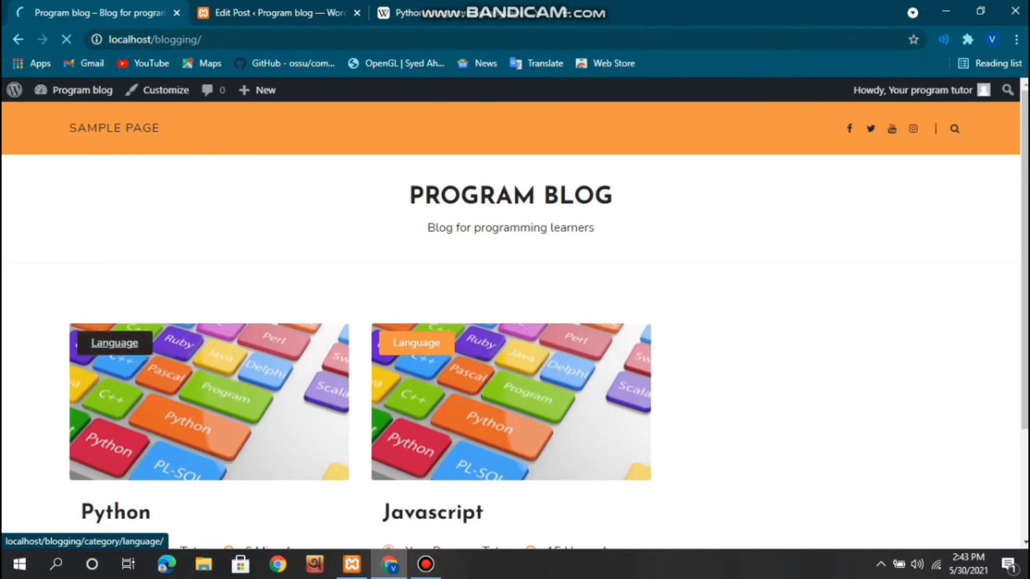
Open the published Python post and examine the layout of its text and logo
{"action": "scroll", "coordinate": [114, 332], "scroll_direction": "down", "scroll_amount": 3}
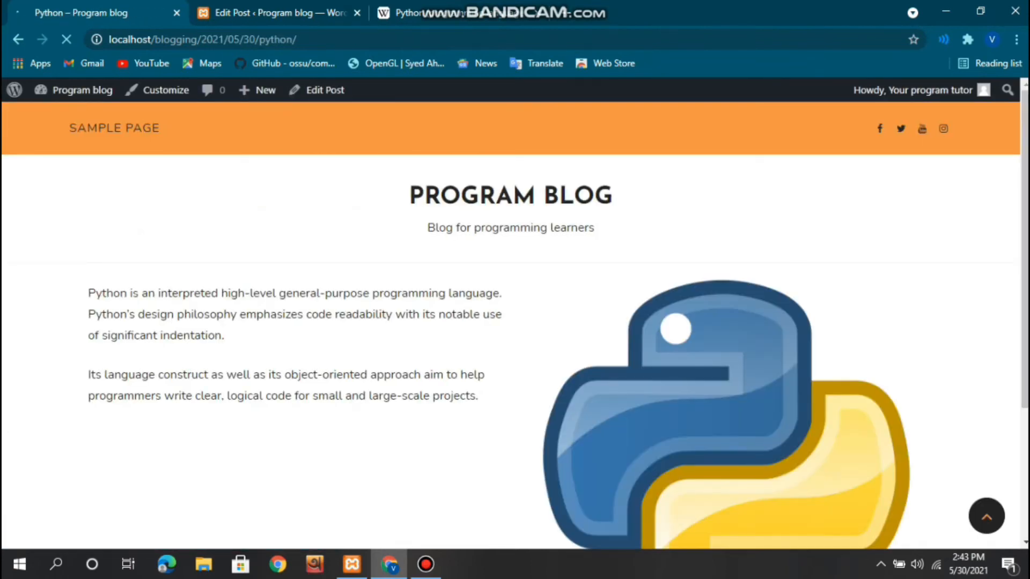
{"action": "scroll", "coordinate": [510, 325], "scroll_direction": "down", "scroll_amount": 3}
{"action": "scroll", "coordinate": [509, 325], "scroll_direction": "up", "scroll_amount": 2}
{"action": "scroll", "coordinate": [510, 325], "scroll_direction": "down", "scroll_amount": 1}
{"action": "scroll", "coordinate": [510, 325], "scroll_direction": "up", "scroll_amount": 1}
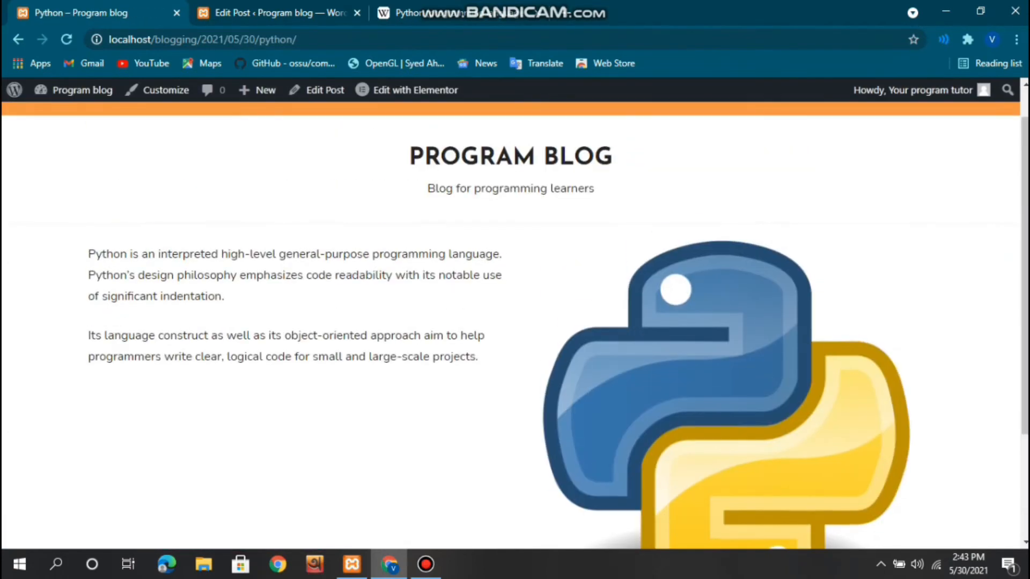
{"action": "scroll", "coordinate": [510, 325], "scroll_direction": "down", "scroll_amount": 1}
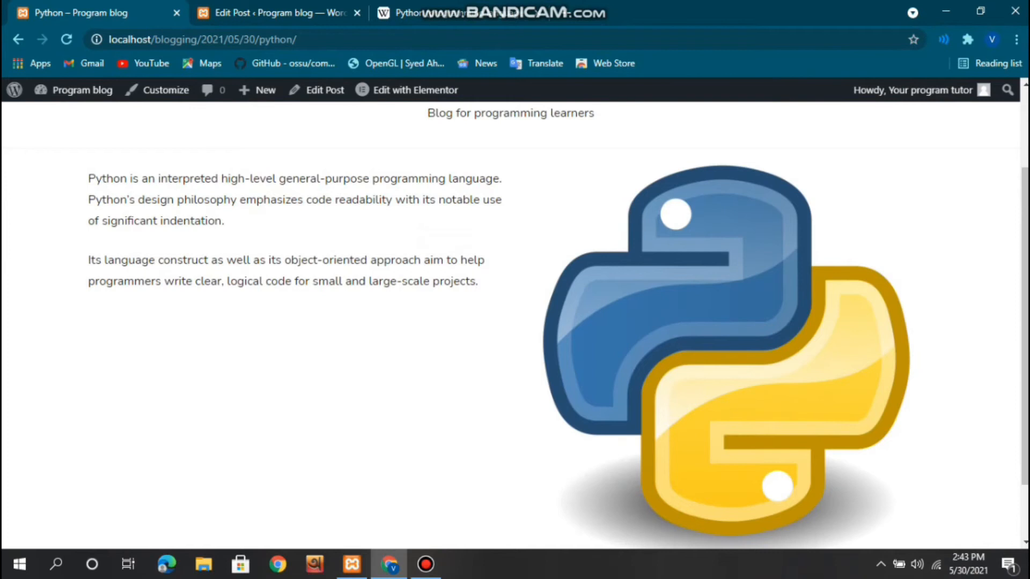
{"action": "scroll", "coordinate": [510, 325], "scroll_direction": "up", "scroll_amount": 2}
{"action": "scroll", "coordinate": [509, 325], "scroll_direction": "down", "scroll_amount": 3}
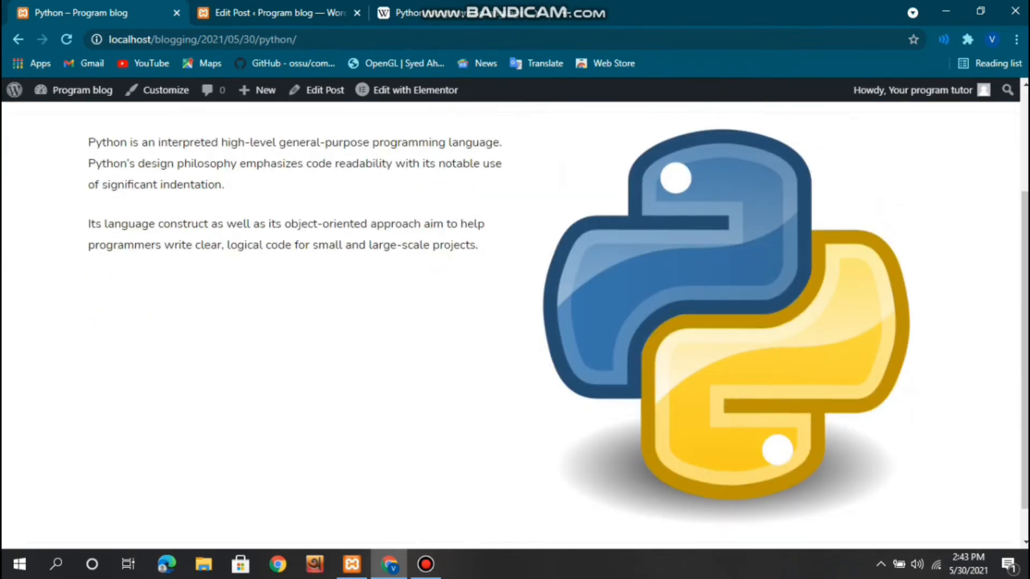
Set the Python logo's height to 386 px in the Python post and update the post
{"action": "scroll", "coordinate": [509, 325], "scroll_direction": "up", "scroll_amount": 3}
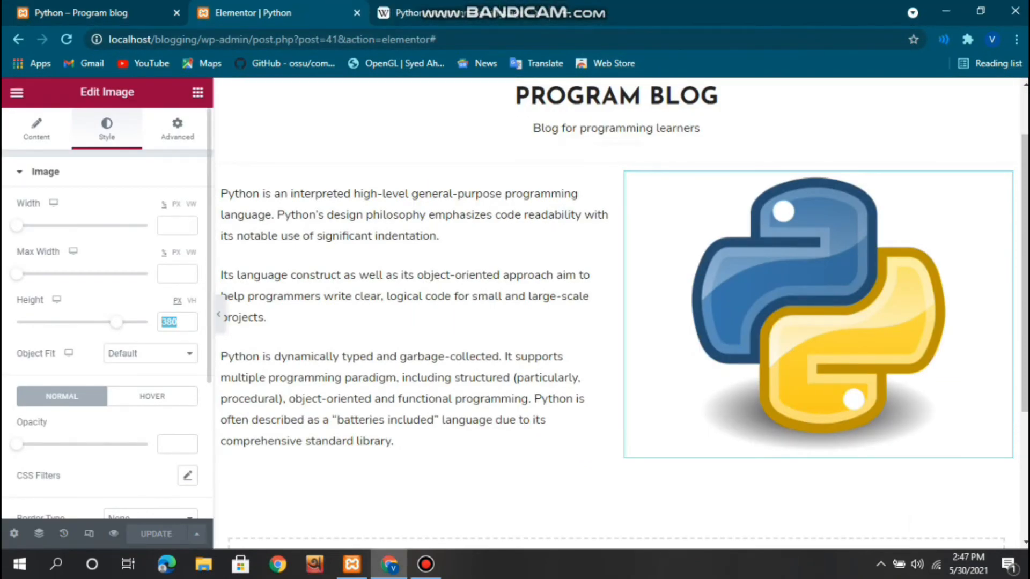
{"action": "key", "text": "Up"}
{"action": "key", "text": "Up"}
{"action": "key", "text": "Up"}
{"action": "key", "text": "Up"}
{"action": "key", "text": "Up"}
{"action": "key", "text": "Up"}
{"action": "key", "text": "Up"}
{"action": "key", "text": "Up"}
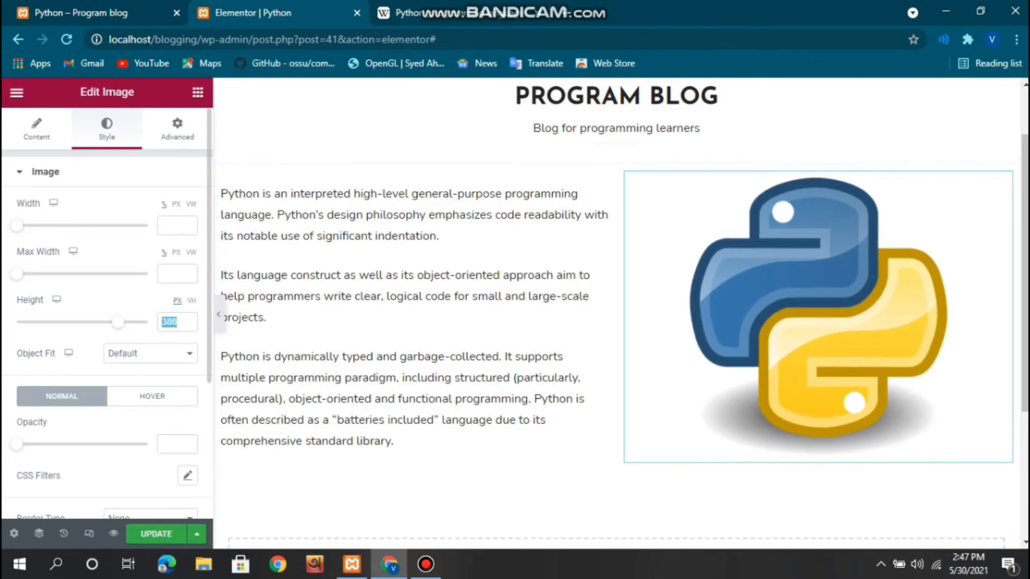
{"action": "key", "text": "ctrl+s"}
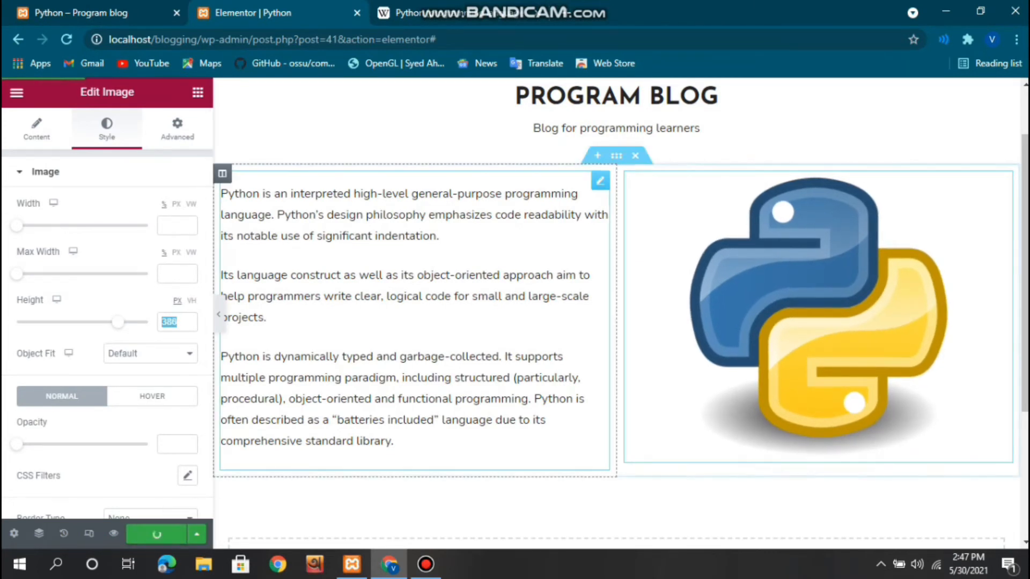
Preview the Python post without the editing controls and reload its published page to check the layout
{"action": "left_click", "coordinate": [218, 315]}
{"action": "scroll", "coordinate": [510, 314], "scroll_direction": "up", "scroll_amount": 1}
{"action": "scroll", "coordinate": [511, 314], "scroll_direction": "down", "scroll_amount": 1}
{"action": "scroll", "coordinate": [511, 314], "scroll_direction": "up", "scroll_amount": 1}
{"action": "scroll", "coordinate": [511, 314], "scroll_direction": "down", "scroll_amount": 1}
{"action": "scroll", "coordinate": [511, 314], "scroll_direction": "up", "scroll_amount": 1}
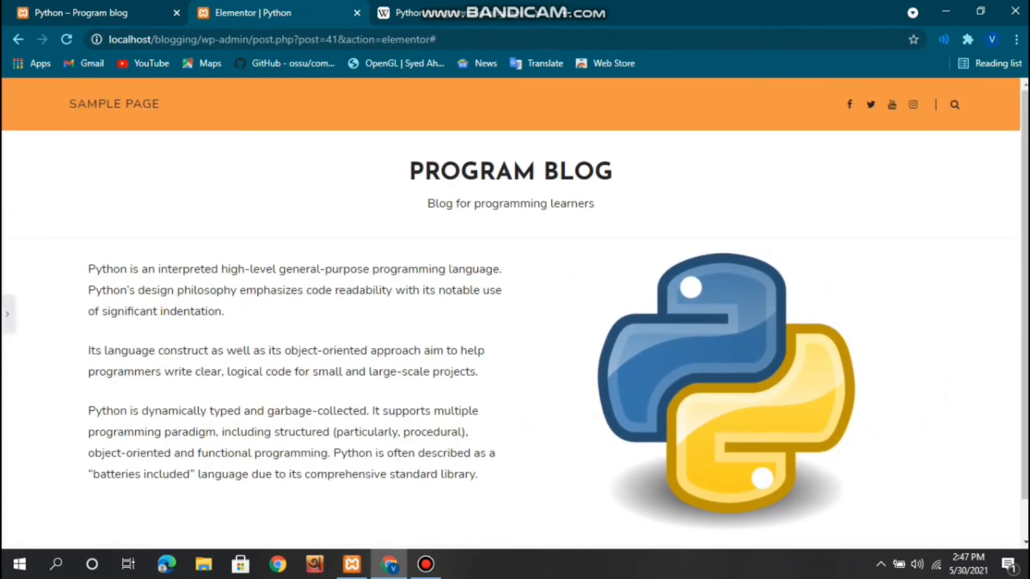
{"action": "left_click", "coordinate": [95, 11]}
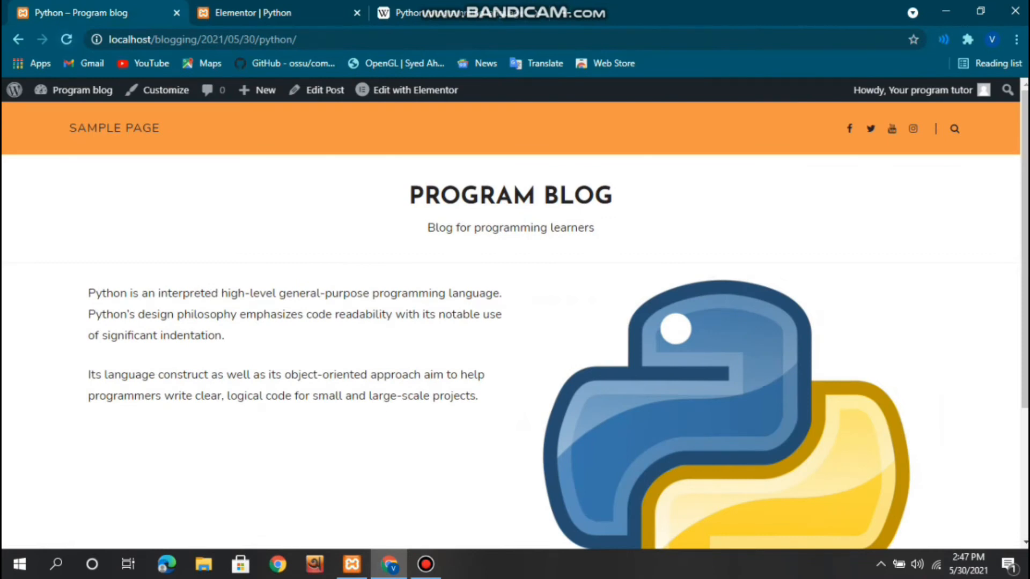
{"action": "left_click", "coordinate": [67, 39]}
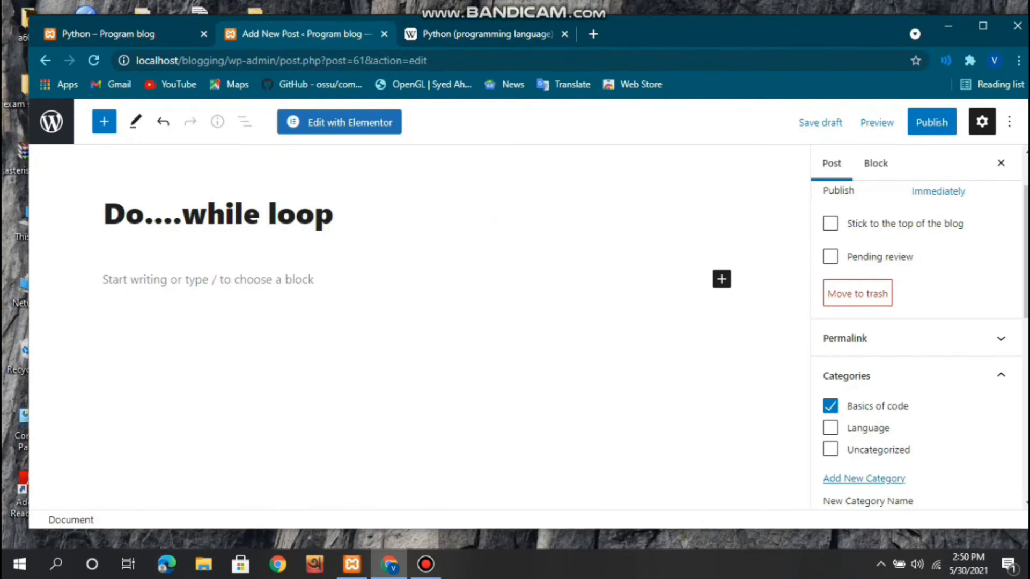
Publish the "Do....while loop" post and return to its settings
{"action": "left_click", "coordinate": [334, 213]}
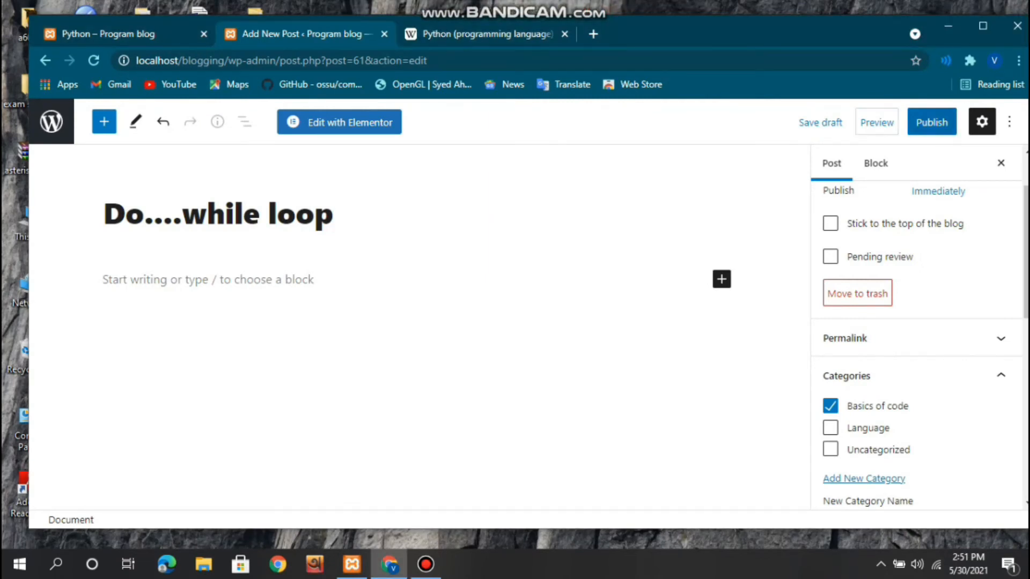
{"action": "left_click", "coordinate": [932, 123]}
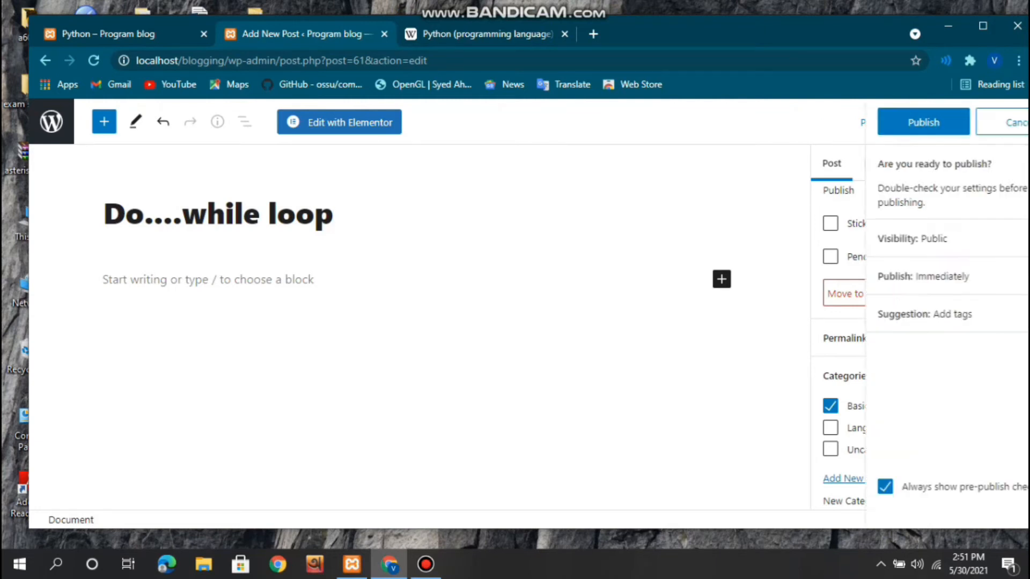
{"action": "key", "text": "Return"}
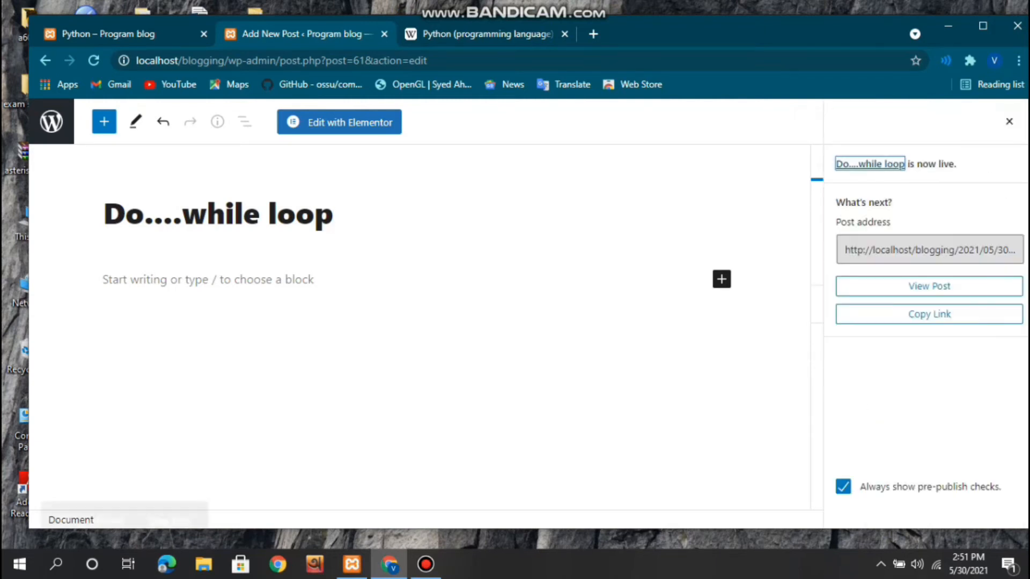
{"action": "left_click", "coordinate": [1009, 122]}
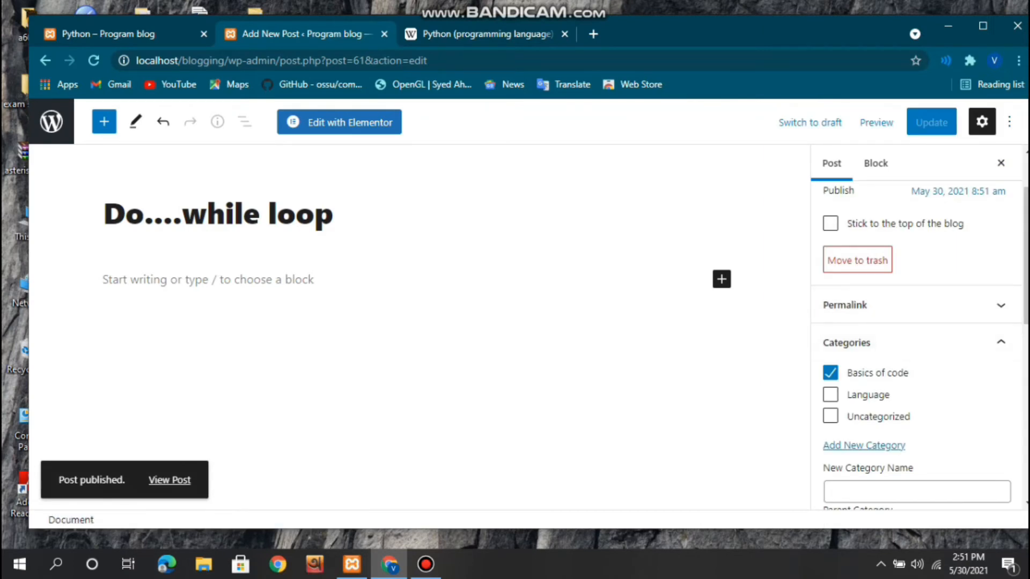
Set the template of the "Do....while loop" post to Elementor Full Width
{"action": "scroll", "coordinate": [912, 370], "scroll_direction": "down", "scroll_amount": 8}
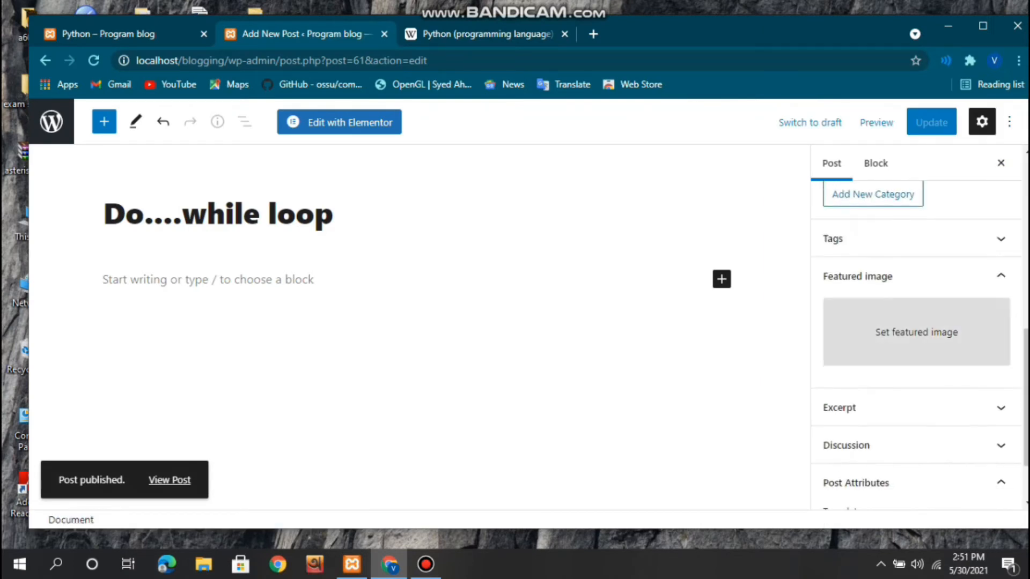
{"action": "left_click", "coordinate": [916, 458]}
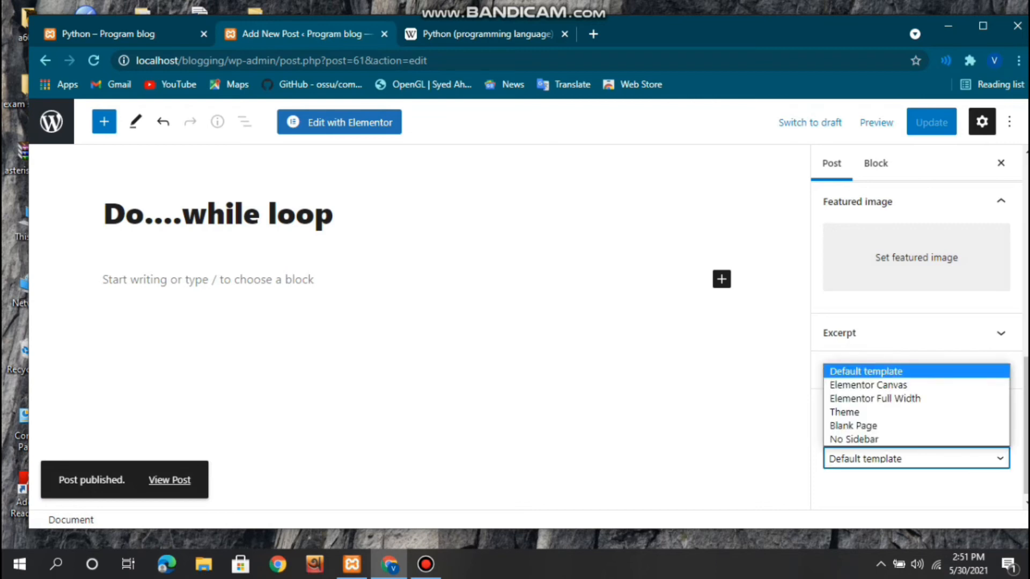
{"action": "left_click", "coordinate": [879, 398]}
{"action": "scroll", "coordinate": [912, 349], "scroll_direction": "up", "scroll_amount": 1}
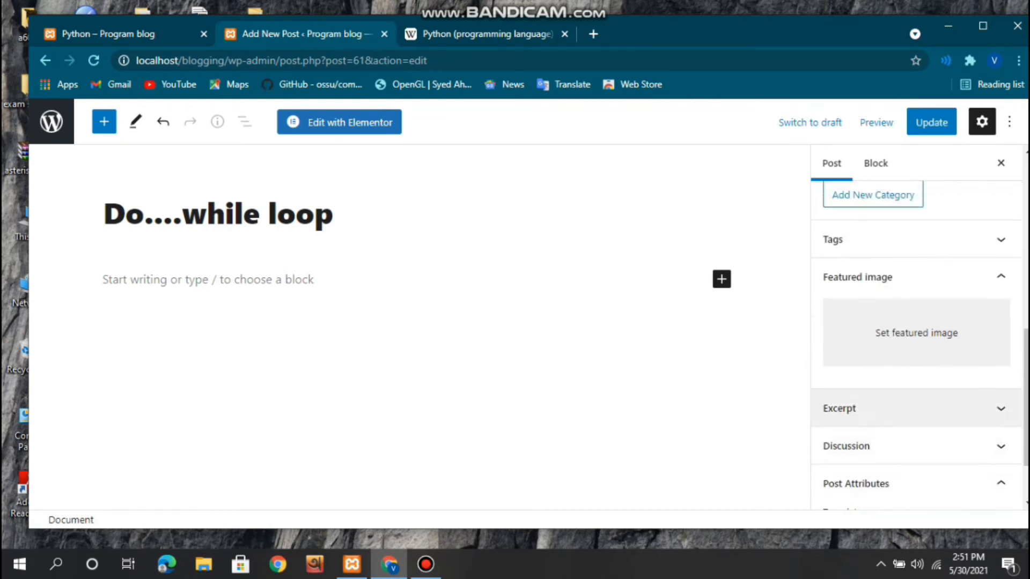
Set the photo of two people at a computer as the post's featured image and open the post in Elementor
{"action": "left_click", "coordinate": [916, 332]}
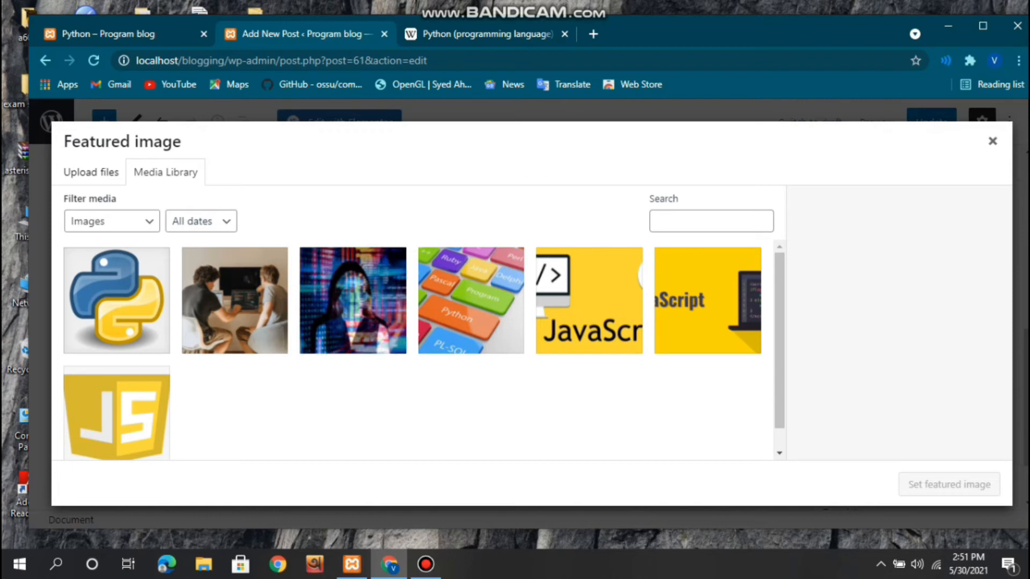
{"action": "left_click", "coordinate": [235, 301]}
{"action": "left_click", "coordinate": [949, 484]}
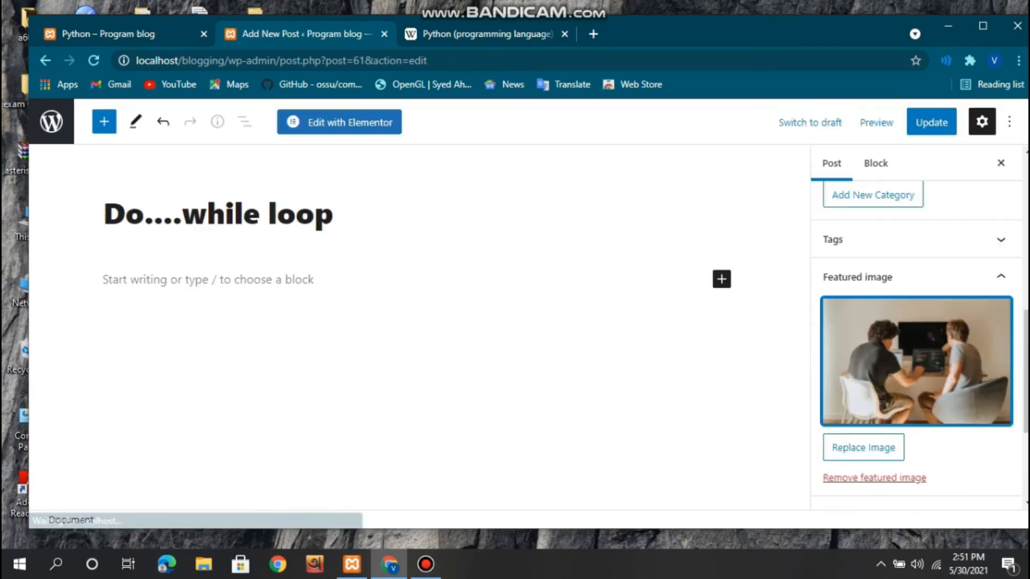
{"action": "left_click", "coordinate": [339, 122]}
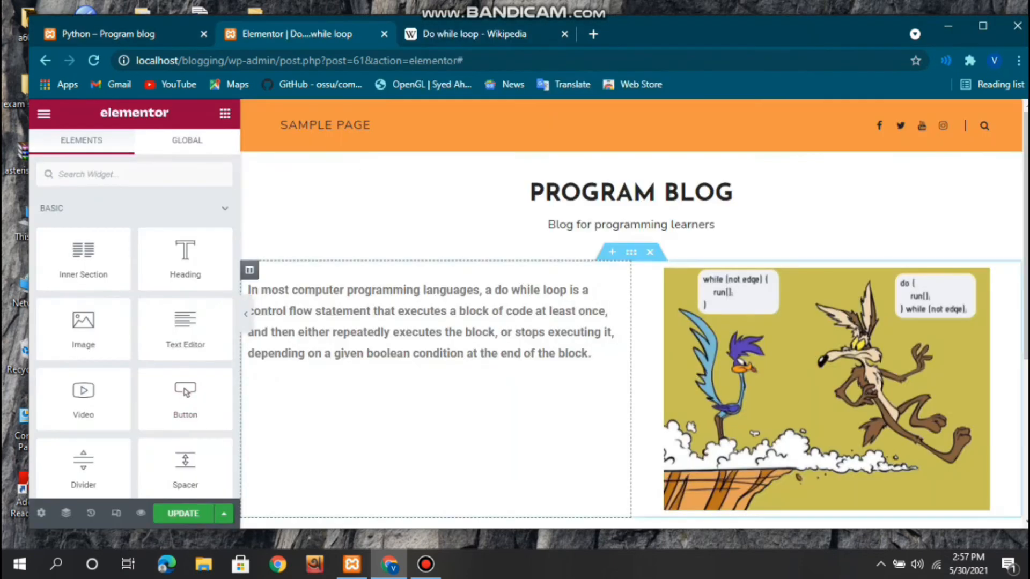
Add a Button widget below the do while loop paragraph and clear its placeholder link
{"action": "left_click_drag", "start_coordinate": [185, 391], "coordinate": [330, 376]}
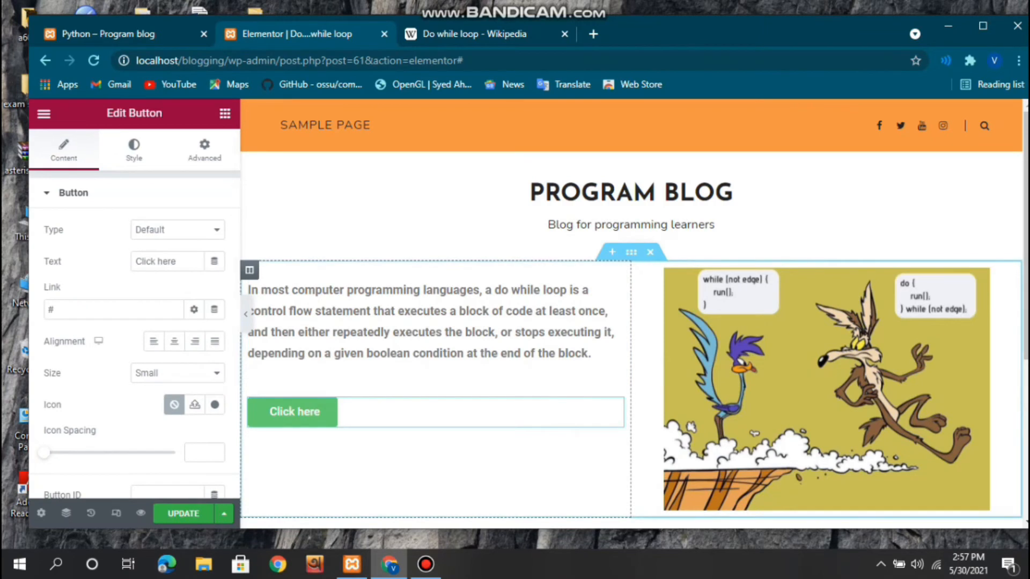
{"action": "left_click", "coordinate": [52, 310]}
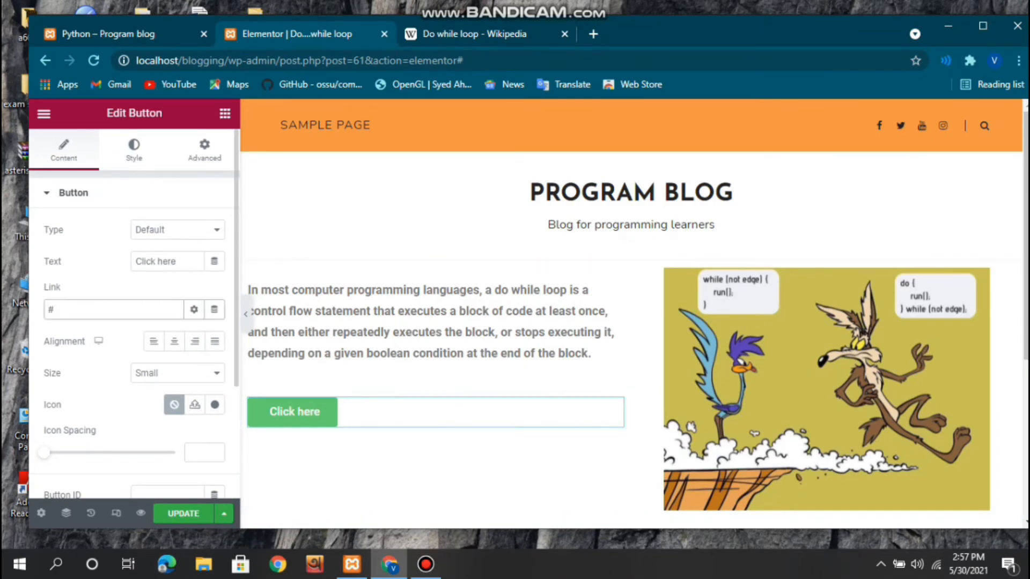
{"action": "key", "text": "BackSpace"}
Copy the address of Wikipedia's Do while loop article and paste it as the button's link
{"action": "left_click", "coordinate": [474, 34]}
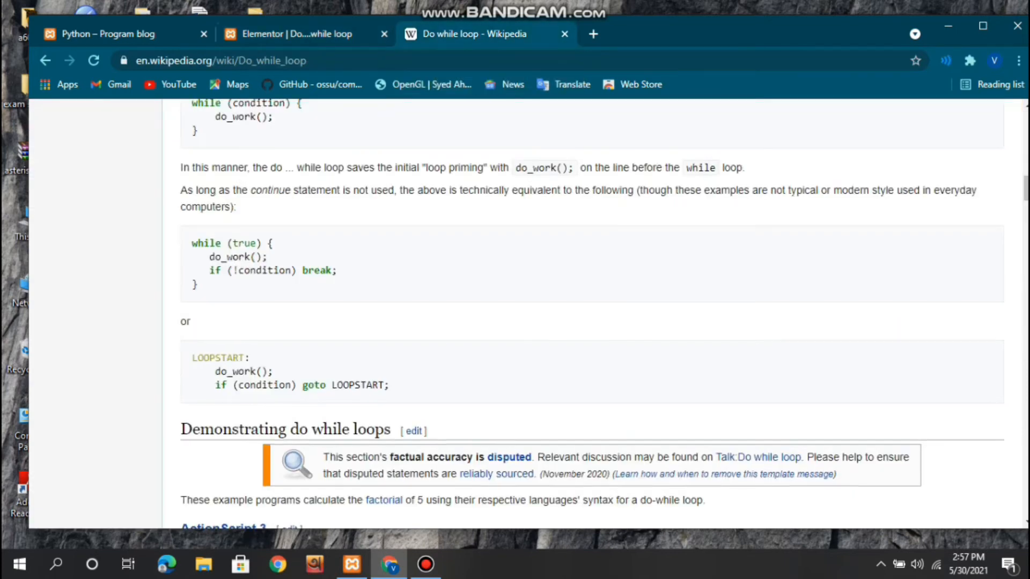
{"action": "scroll", "coordinate": [592, 313], "scroll_direction": "up", "scroll_amount": 4}
{"action": "left_click_drag", "start_coordinate": [307, 60], "coordinate": [136, 60]}
{"action": "key", "text": "ctrl+c"}
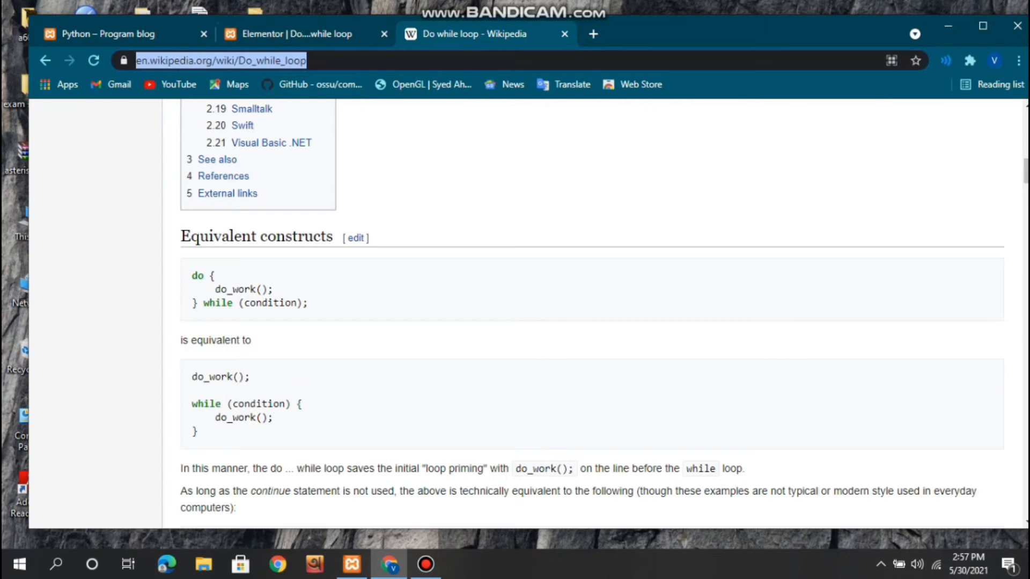
{"action": "right_click", "coordinate": [154, 60]}
{"action": "left_click", "coordinate": [193, 143]}
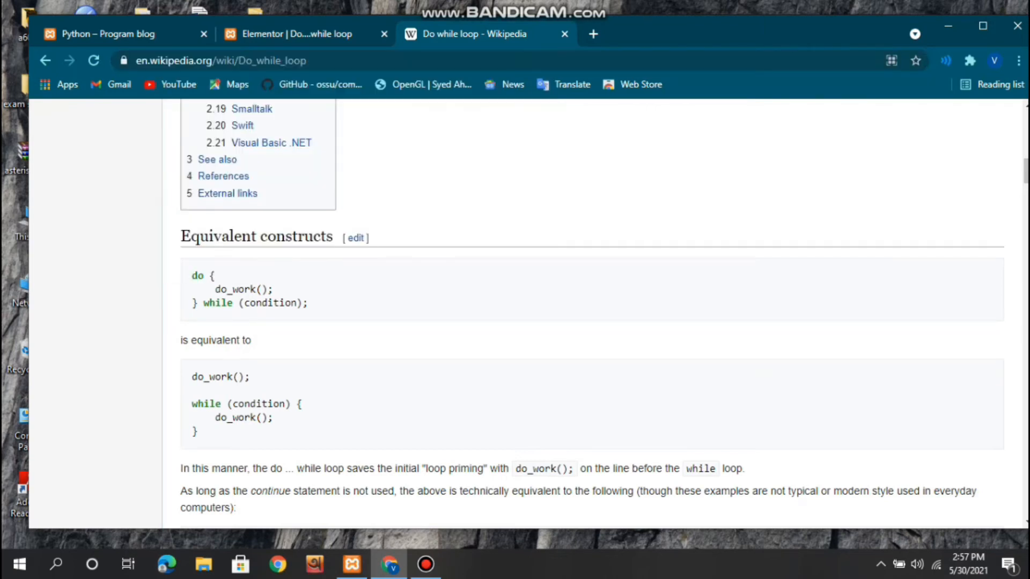
{"action": "left_click", "coordinate": [297, 33]}
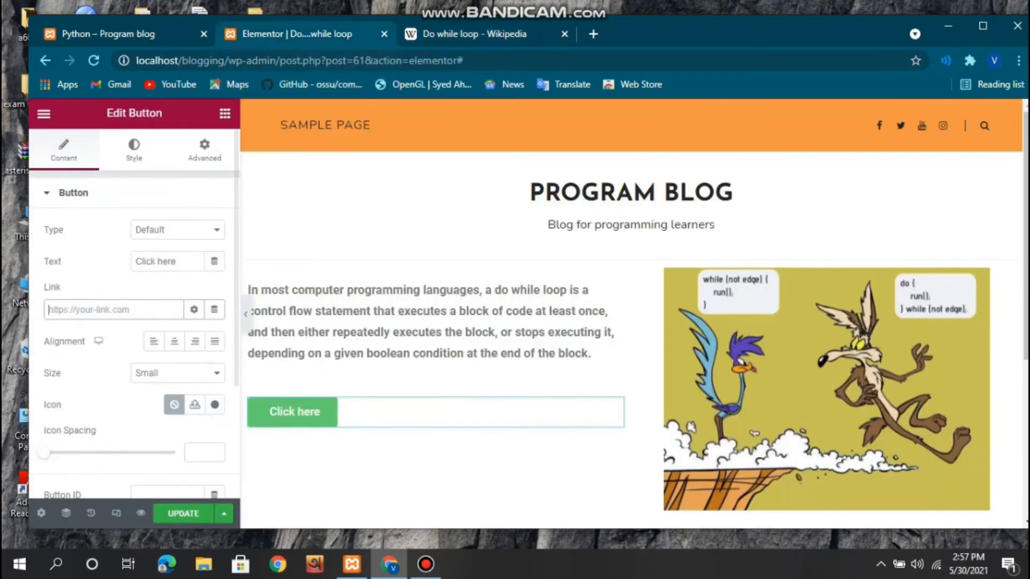
{"action": "right_click", "coordinate": [127, 310]}
{"action": "left_click", "coordinate": [165, 428]}
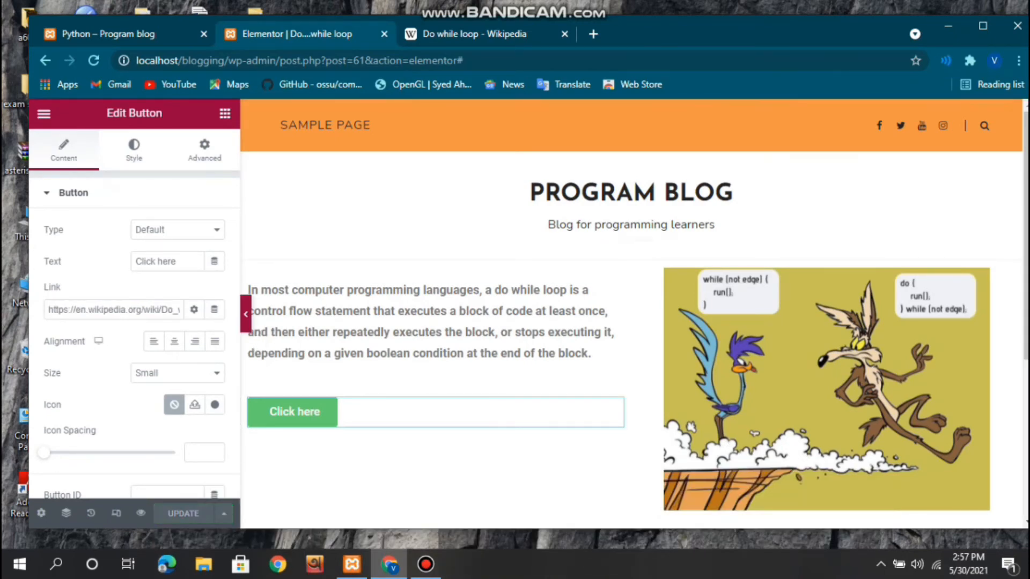
Center the button within its column and preview the page before and after the change
{"action": "left_click", "coordinate": [246, 314]}
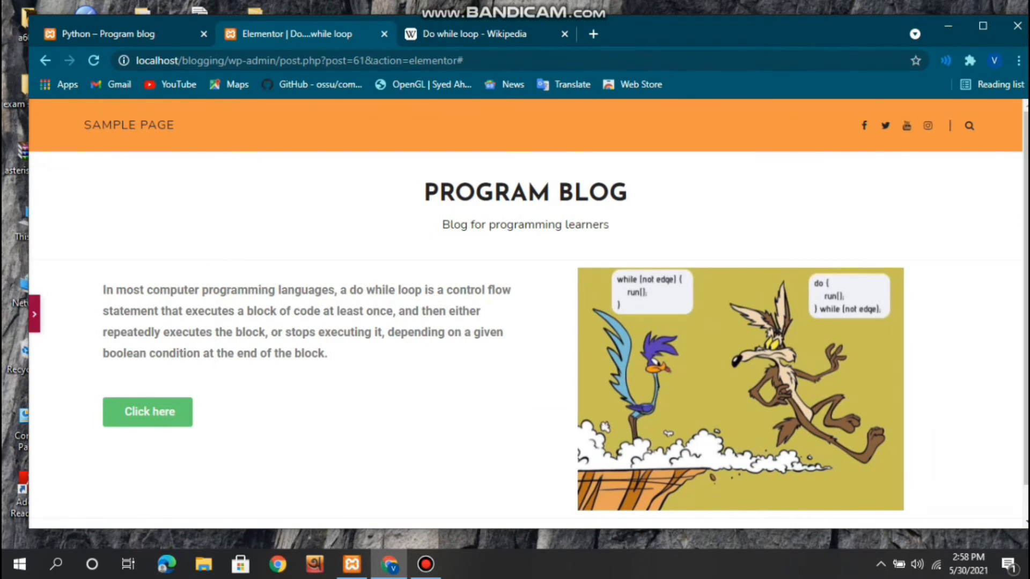
{"action": "left_click", "coordinate": [150, 412]}
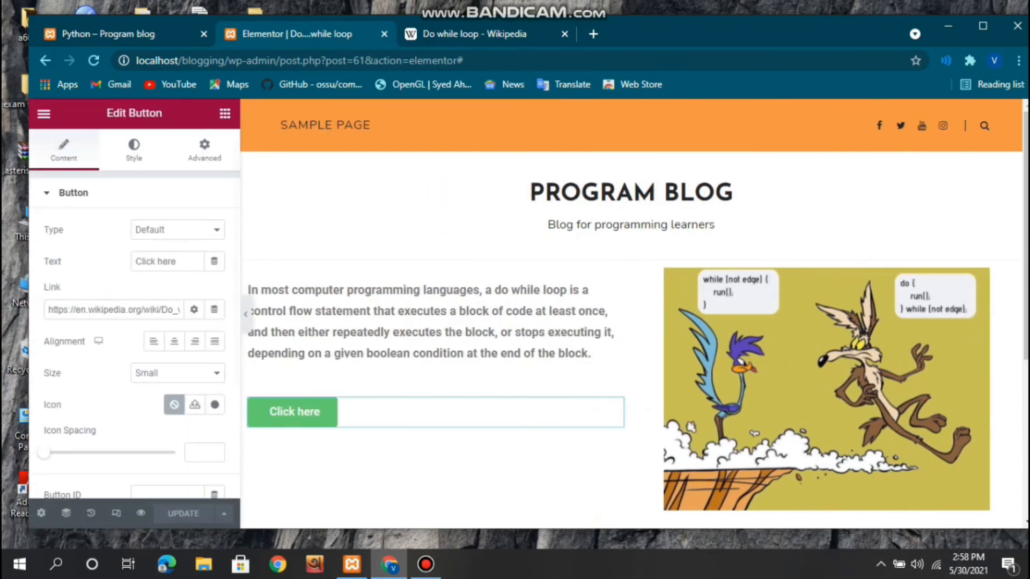
{"action": "left_click", "coordinate": [174, 341]}
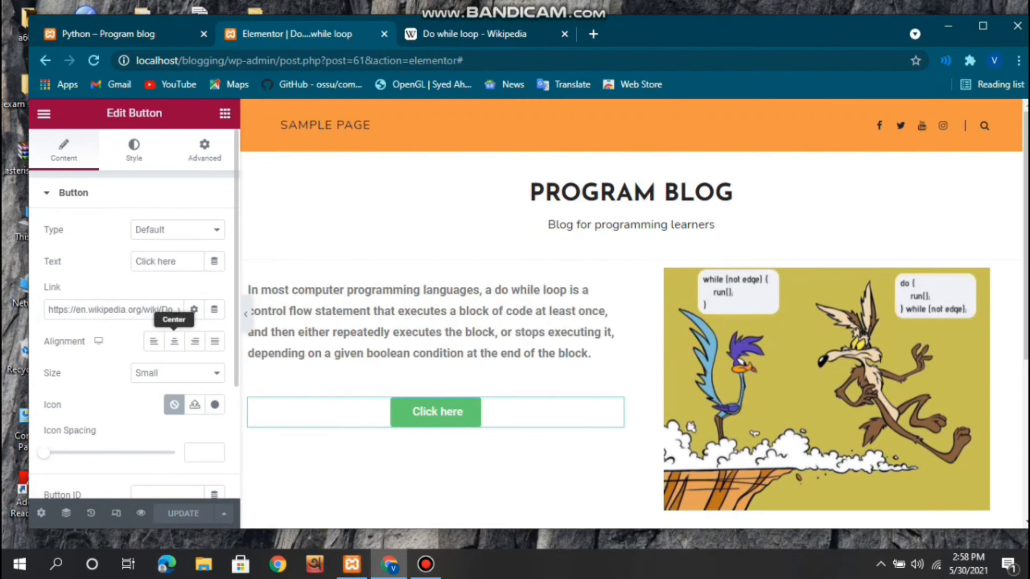
{"action": "left_click", "coordinate": [246, 313]}
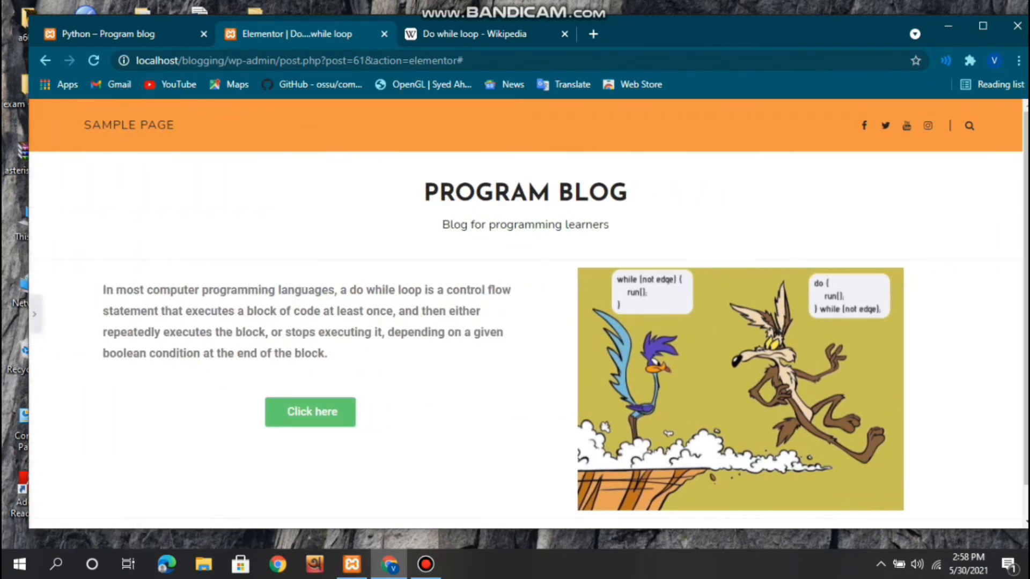
{"action": "left_click", "coordinate": [34, 313]}
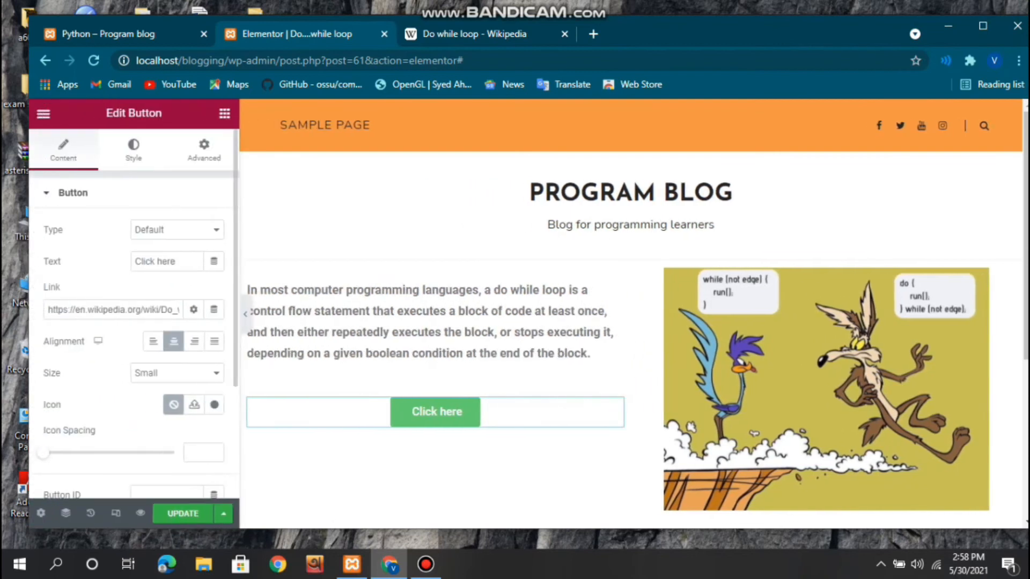
Replace the button's text with "do....while loop"
{"action": "key", "text": "BackSpace"}
{"action": "key", "text": "BackSpace"}
{"action": "key", "text": "BackSpace"}
{"action": "key", "text": "BackSpace"}
{"action": "key", "text": "BackSpace"}
{"action": "key", "text": "BackSpace"}
{"action": "key", "text": "BackSpace"}
{"action": "key", "text": "BackSpace"}
{"action": "key", "text": "BackSpace"}
{"action": "key", "text": "BackSpace"}
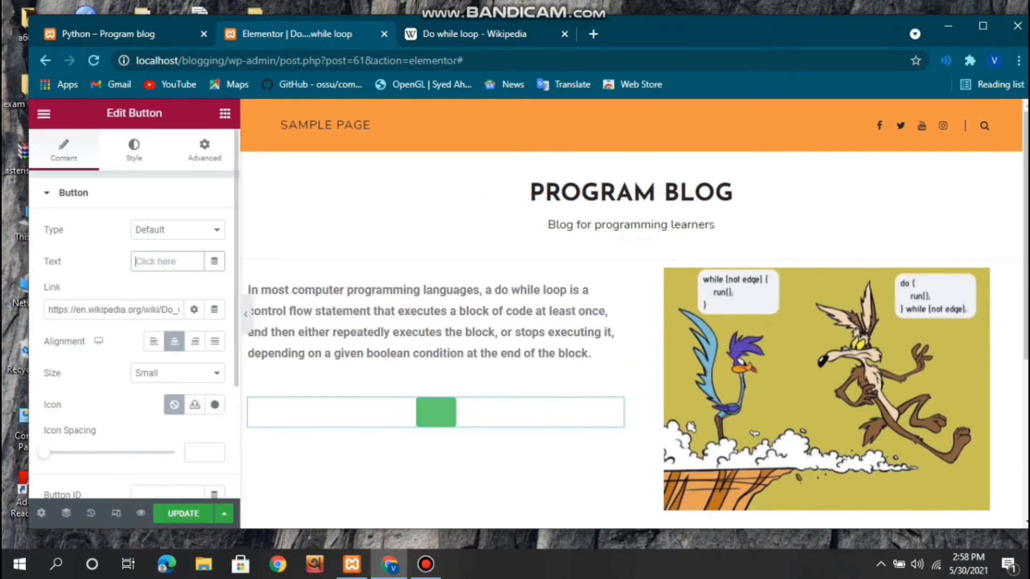
{"action": "type", "text": "do..."}
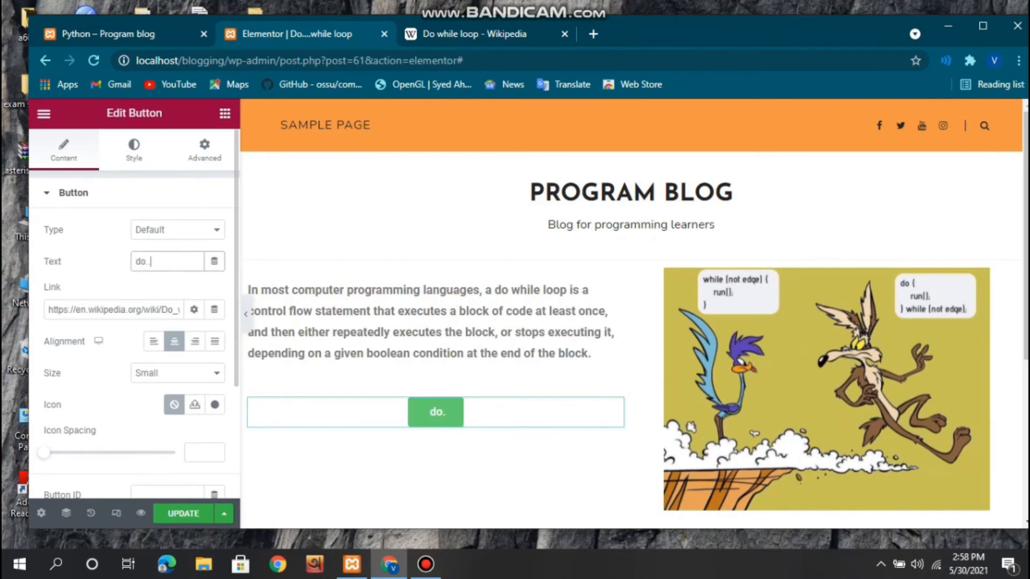
{"action": "type", "text": ".while loop"}
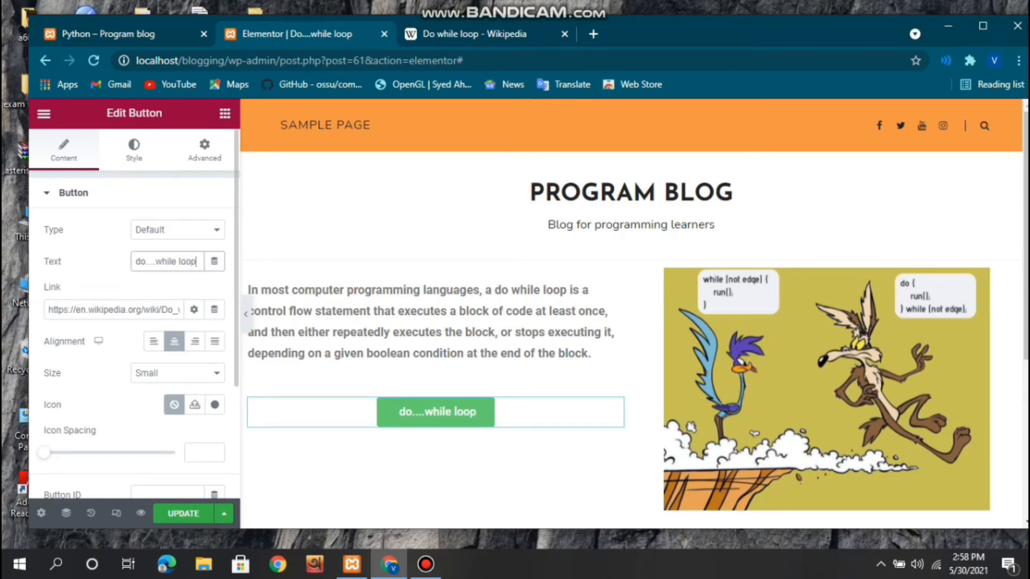
Set the button's type to Info, update the post and preview the page
{"action": "left_click", "coordinate": [177, 230]}
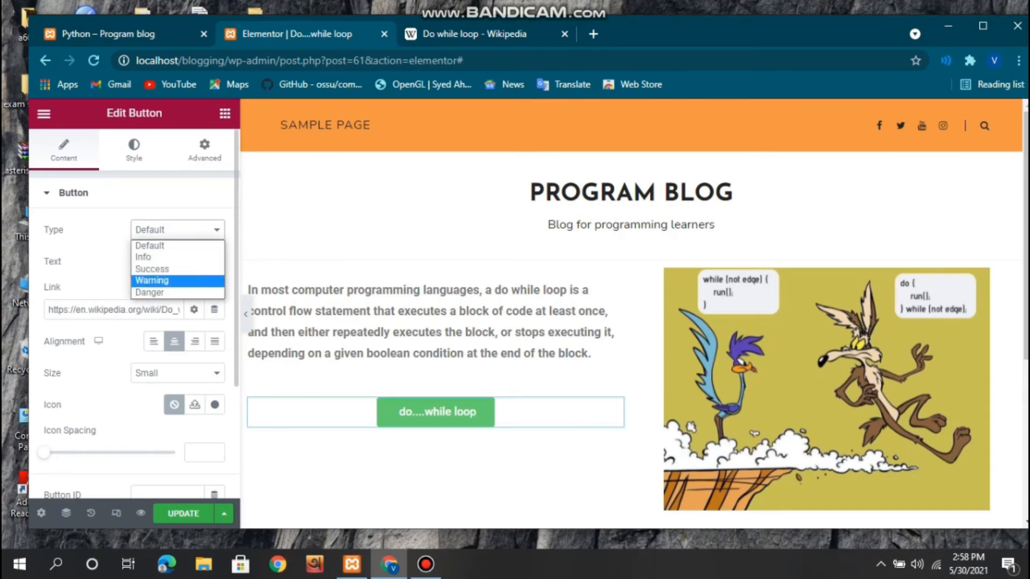
{"action": "left_click", "coordinate": [143, 256]}
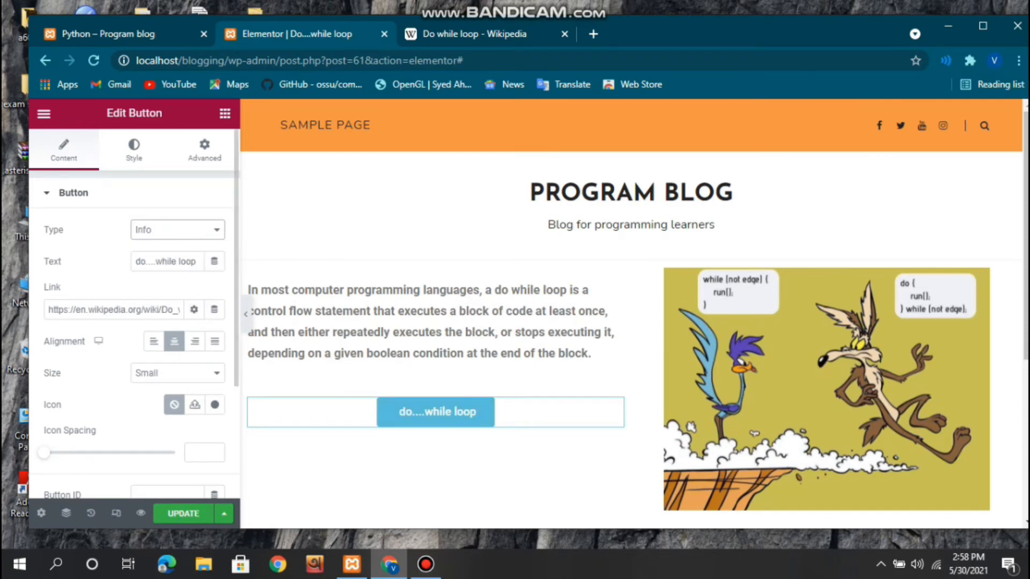
{"action": "scroll", "coordinate": [166, 418], "scroll_direction": "down", "scroll_amount": 2}
{"action": "key", "text": "ctrl+s"}
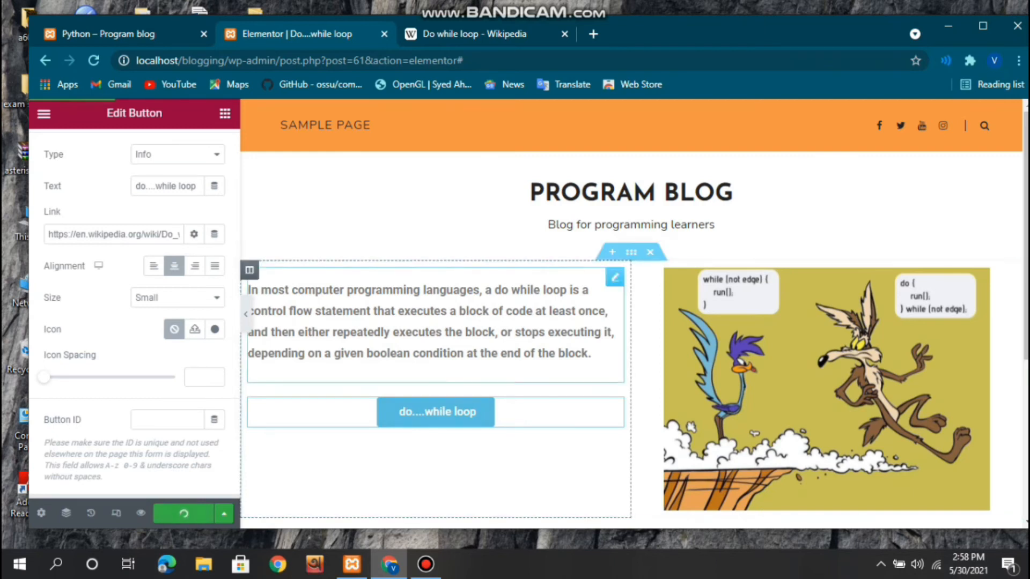
{"action": "key", "text": "ctrl+p"}
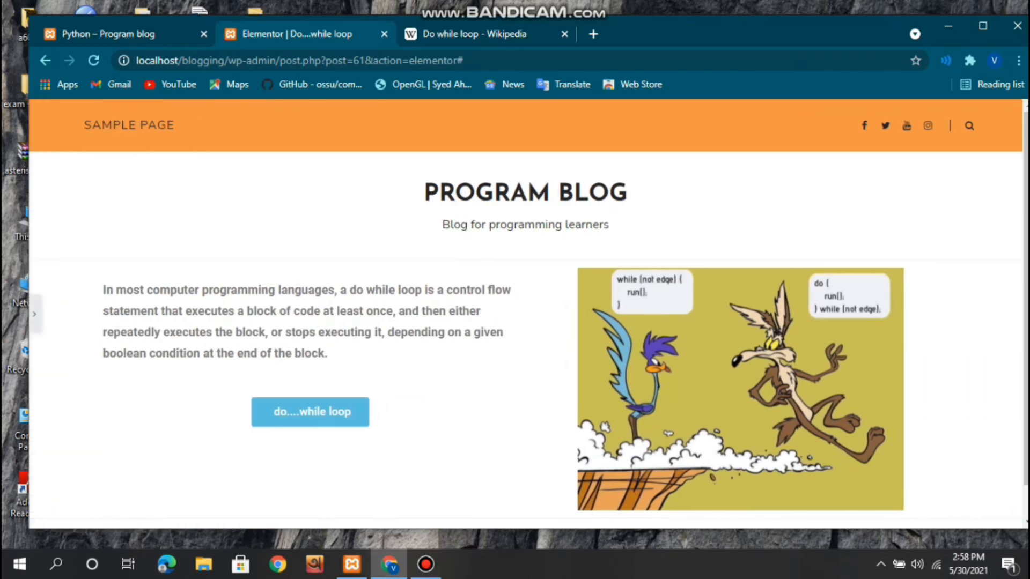
{"action": "scroll", "coordinate": [528, 313], "scroll_direction": "down", "scroll_amount": 1}
{"action": "scroll", "coordinate": [528, 337], "scroll_direction": "up", "scroll_amount": 1}
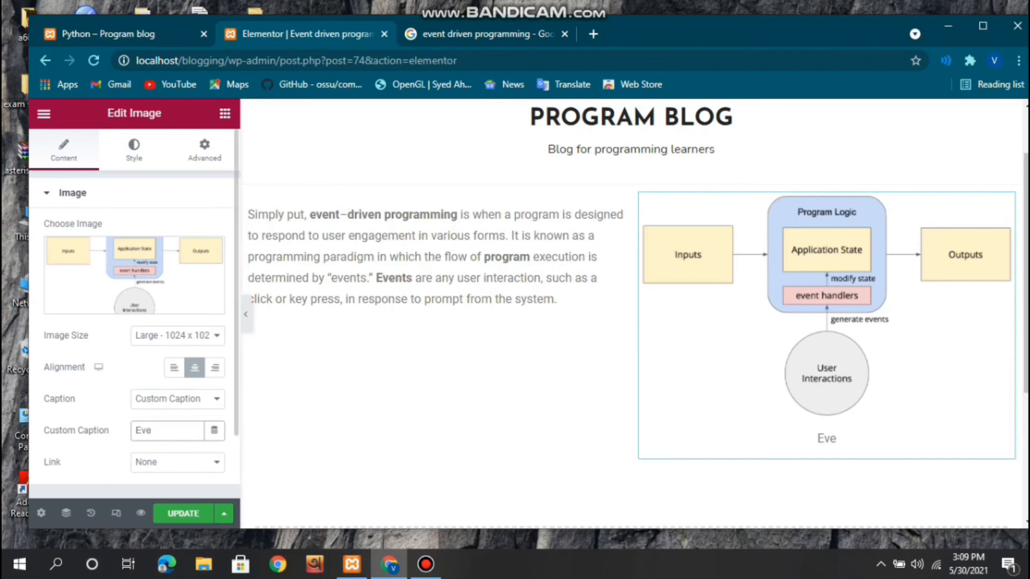
Complete the flowchart image's custom caption as "Event-driven programming(flowchart)" and preview the post
{"action": "type", "text": "t-driven"}
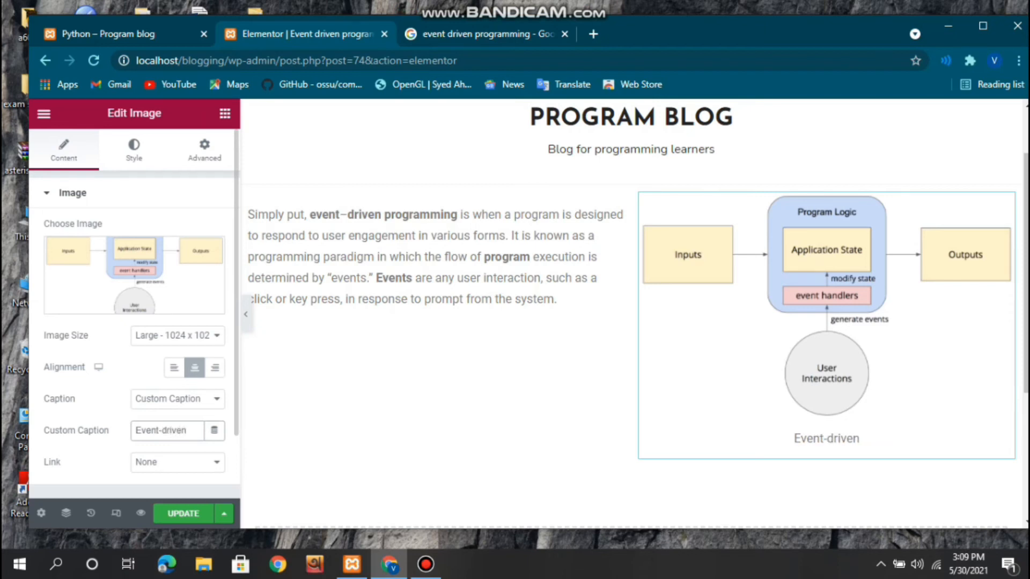
{"action": "type", "text": " programm"}
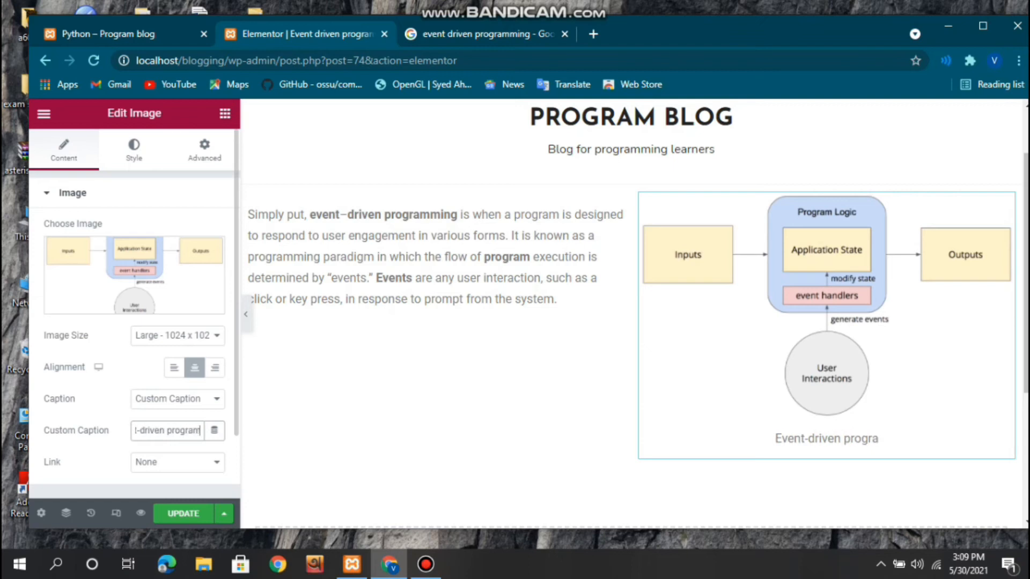
{"action": "type", "text": "i"}
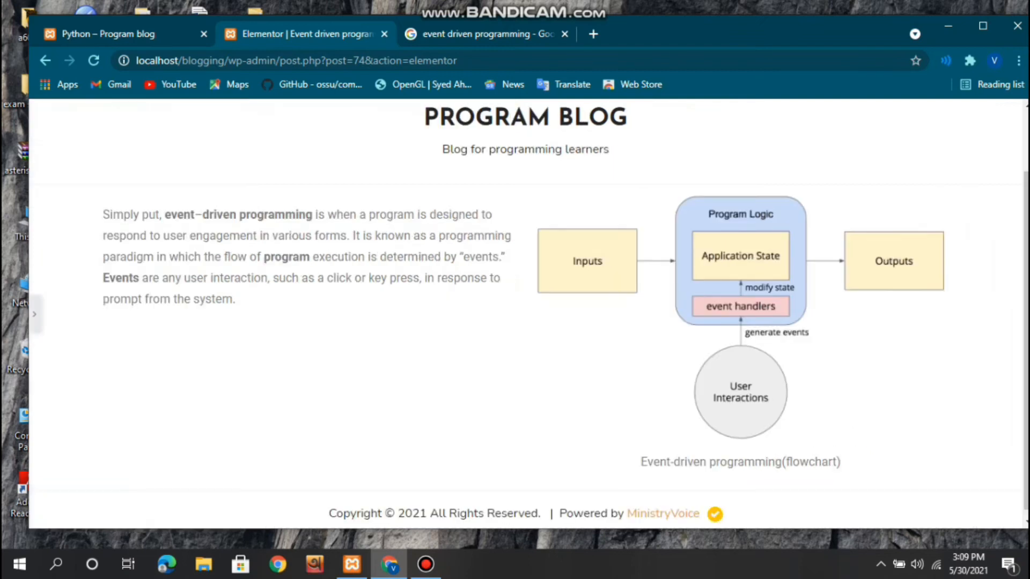
{"action": "scroll", "coordinate": [528, 313], "scroll_direction": "up", "scroll_amount": 1}
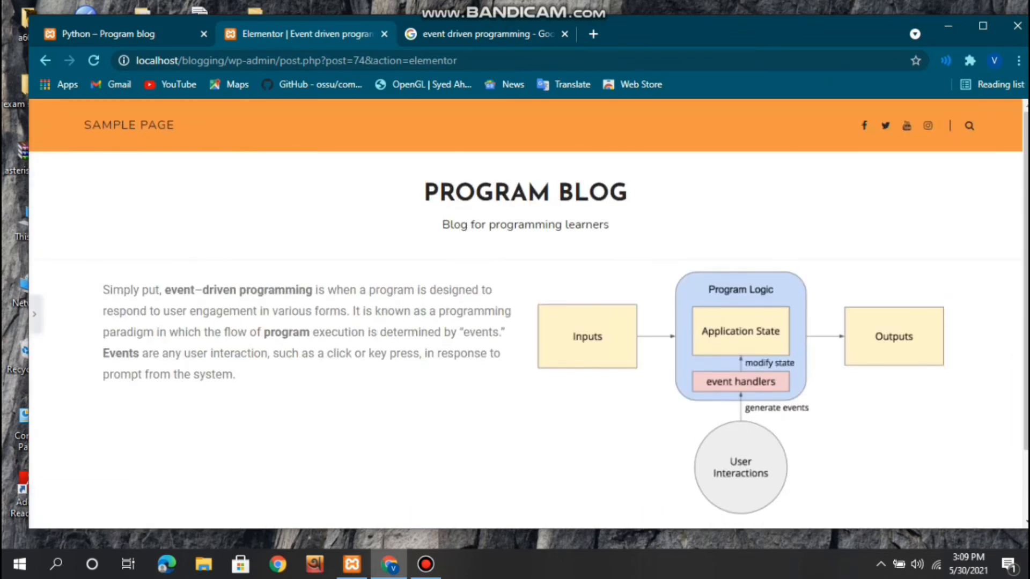
{"action": "mouse_move", "coordinate": [608, 9]}
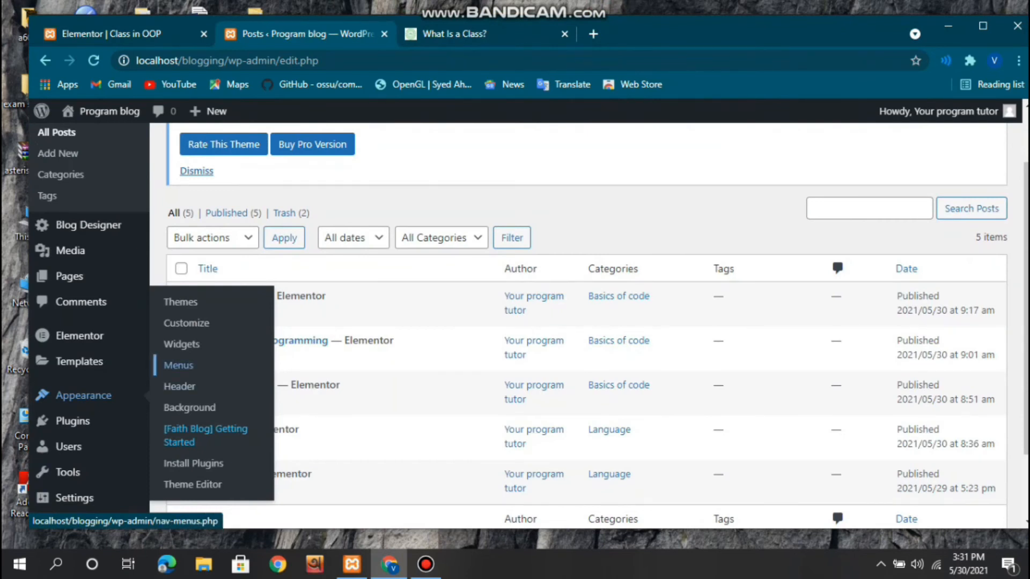
Open the site's menu editor and name the first menu "Post menu"
{"action": "left_click", "coordinate": [178, 365]}
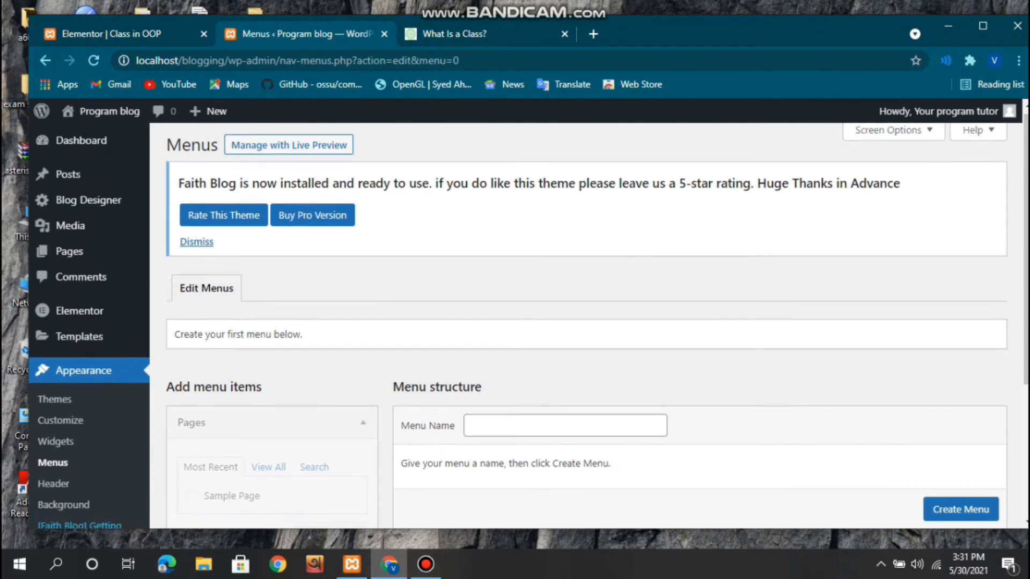
{"action": "scroll", "coordinate": [586, 322], "scroll_direction": "down", "scroll_amount": 1}
{"action": "left_click", "coordinate": [565, 354]}
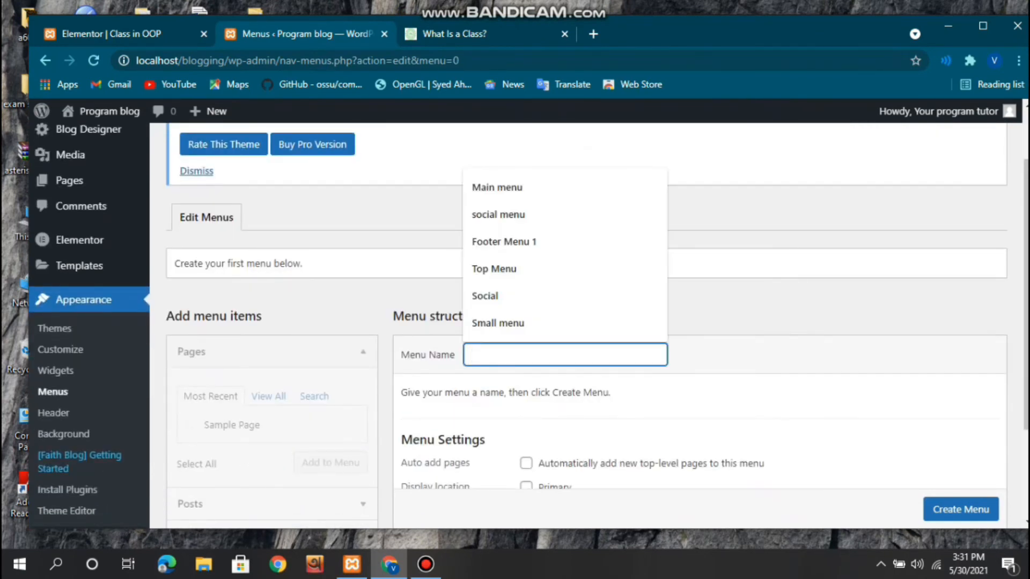
{"action": "type", "text": "Post me"}
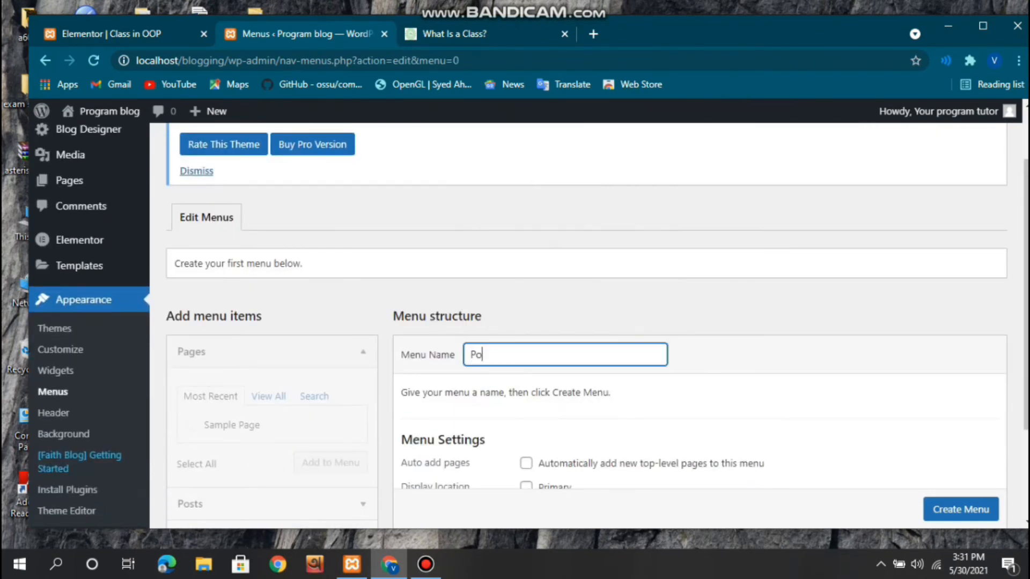
{"action": "type", "text": "nu"}
{"action": "scroll", "coordinate": [590, 322], "scroll_direction": "down", "scroll_amount": 1}
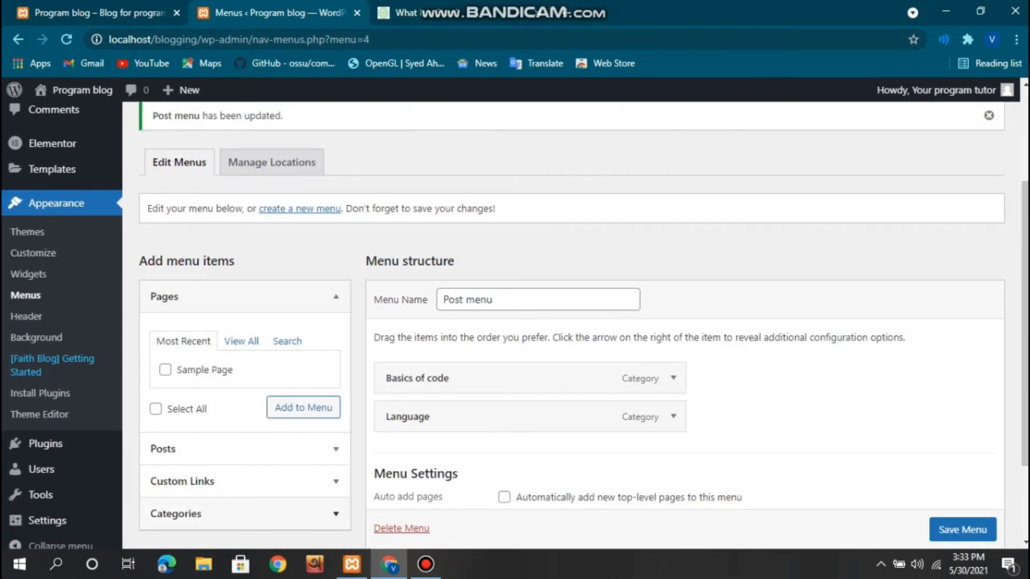
{"action": "left_click", "coordinate": [244, 513]}
{"action": "scroll", "coordinate": [590, 408], "scroll_direction": "down", "scroll_amount": 1}
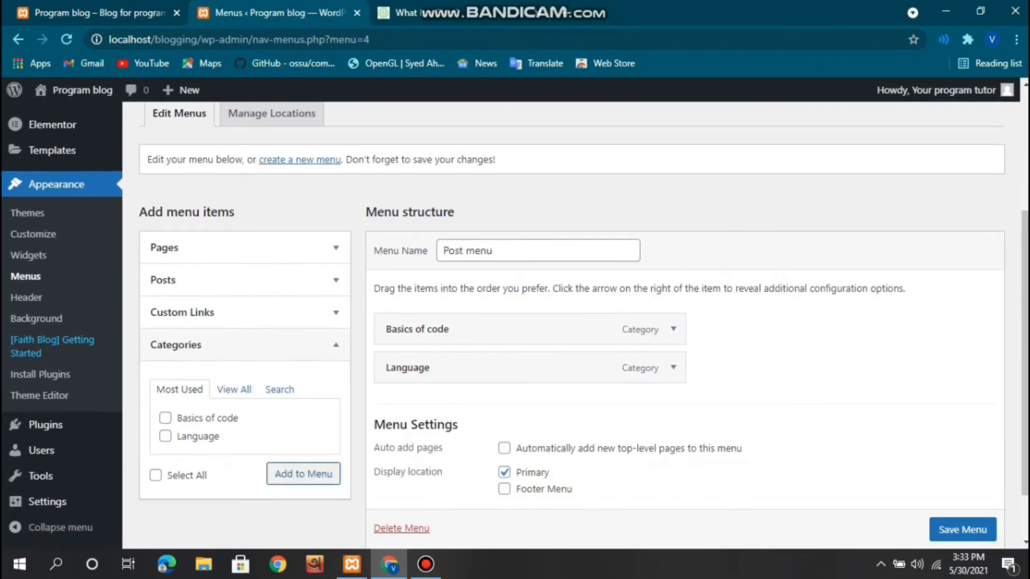
{"action": "scroll", "coordinate": [583, 325], "scroll_direction": "down", "scroll_amount": 1}
{"action": "left_click", "coordinate": [165, 392]}
{"action": "left_click", "coordinate": [165, 410]}
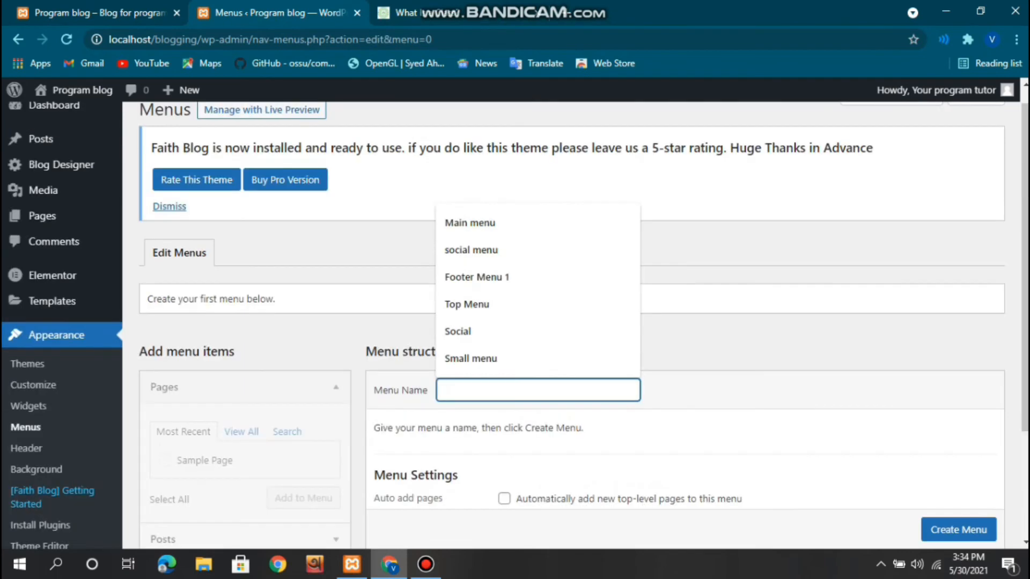
Create a new navigation menu named "Post menu"
{"action": "type", "text": "Post"}
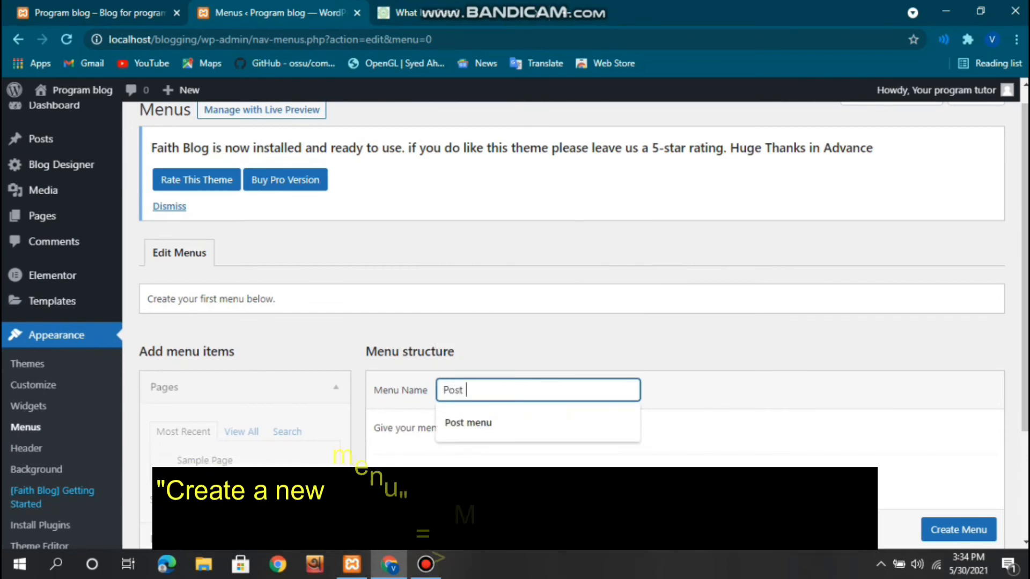
{"action": "key", "text": "Down"}
{"action": "key", "text": "Return"}
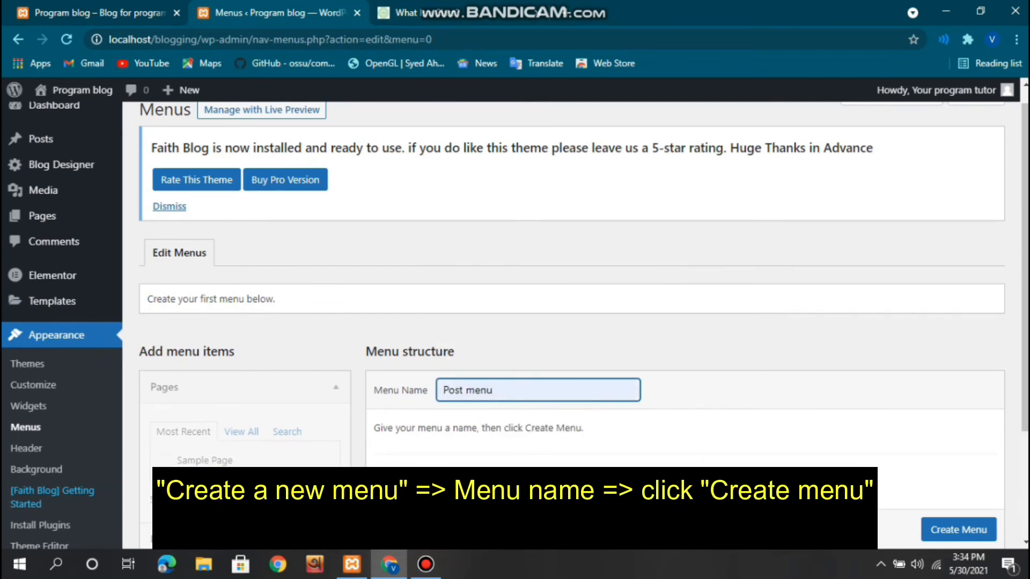
{"action": "key", "text": "Return"}
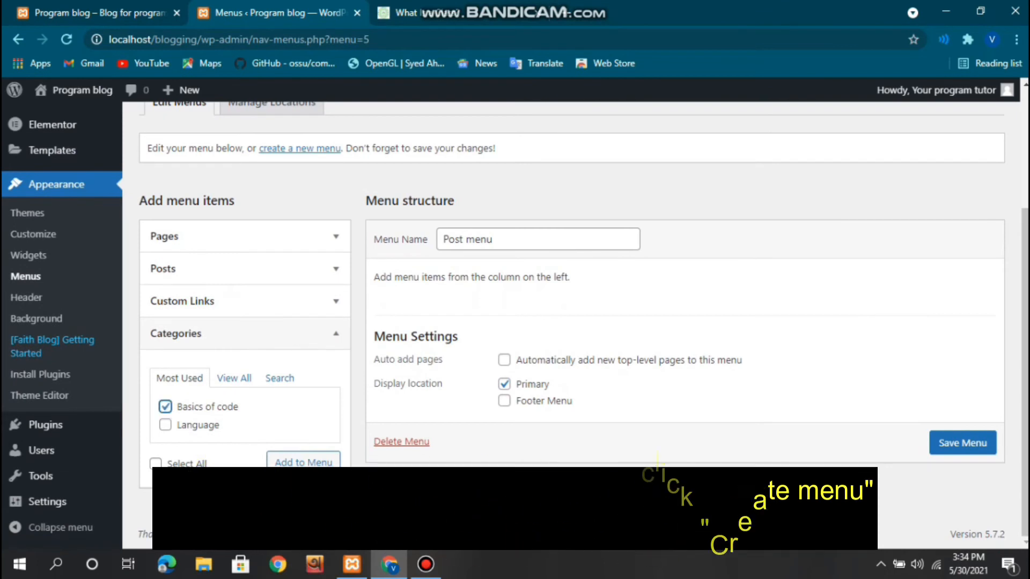
Add the Basics of code and Language categories to the Post menu and save it
{"action": "left_click", "coordinate": [165, 424]}
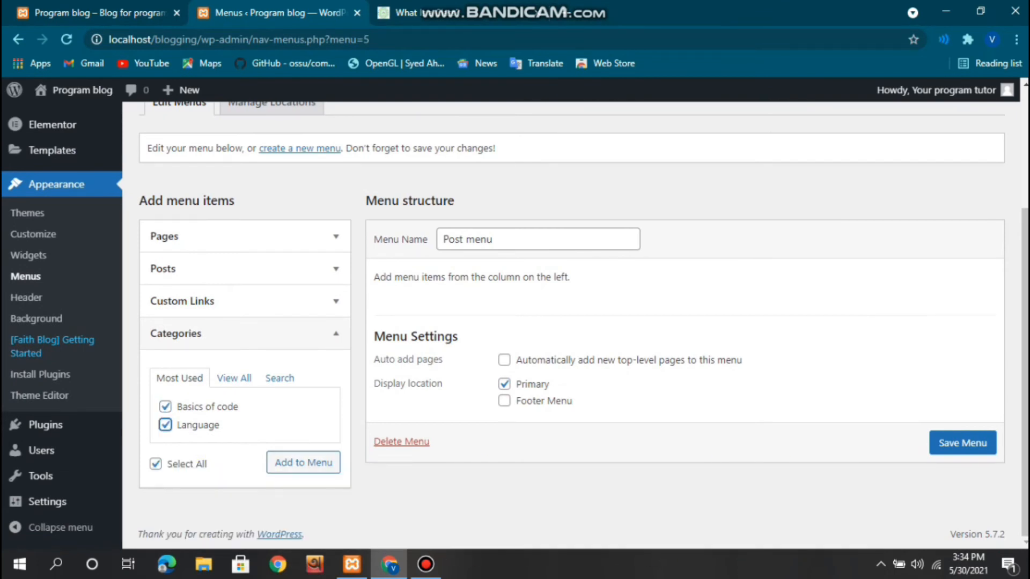
{"action": "left_click", "coordinate": [304, 461]}
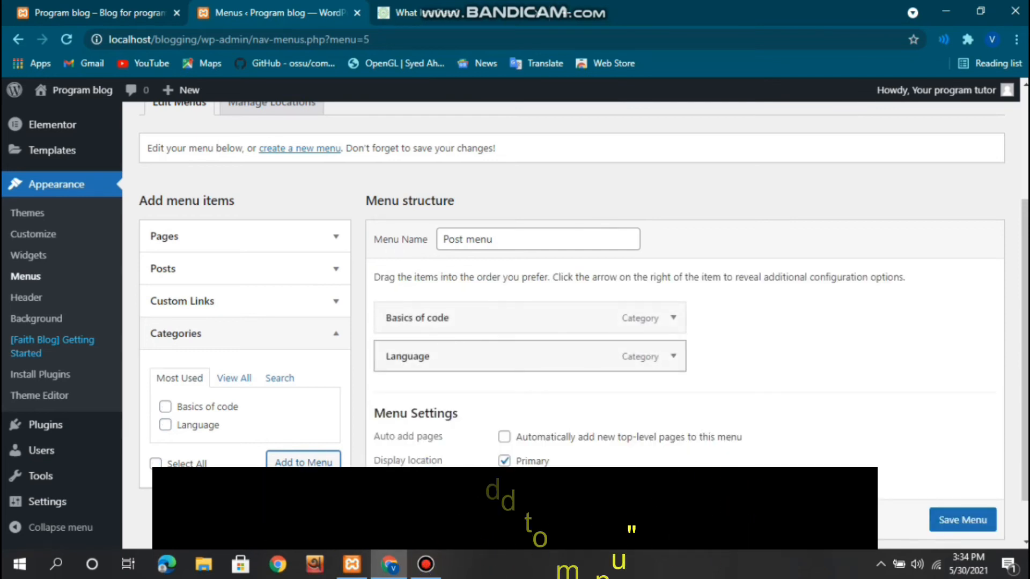
{"action": "scroll", "coordinate": [515, 322], "scroll_direction": "down", "scroll_amount": 1}
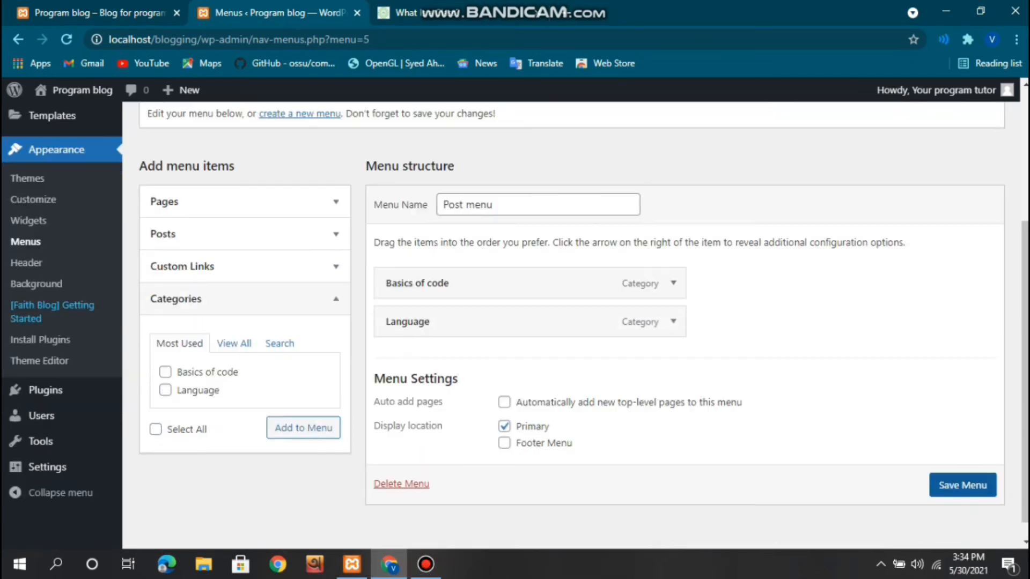
{"action": "left_click", "coordinate": [962, 485]}
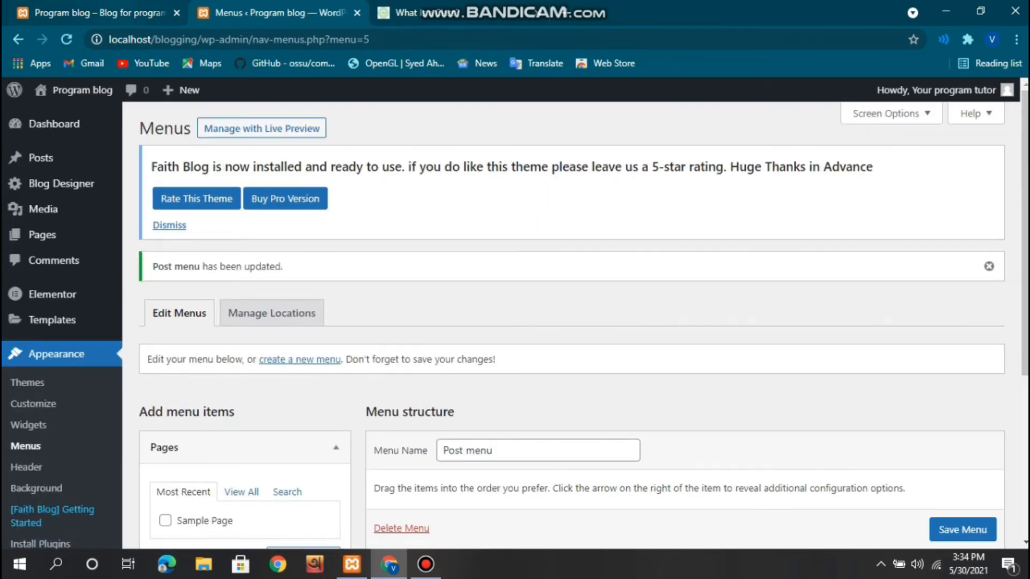
Reload the blog's homepage and check the navigation menu and the post listing
{"action": "left_click", "coordinate": [100, 13]}
{"action": "left_click", "coordinate": [66, 39]}
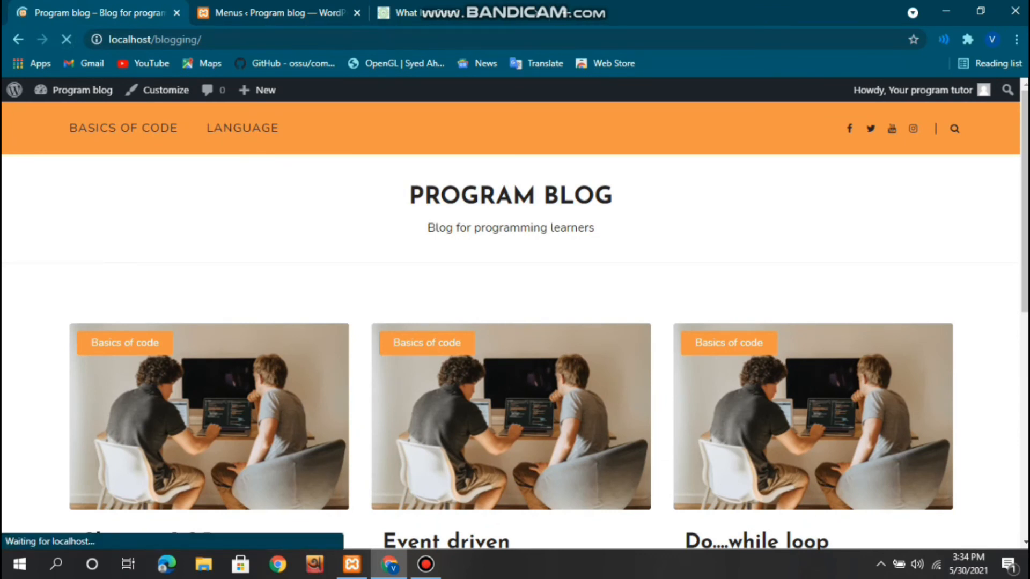
{"action": "scroll", "coordinate": [515, 322], "scroll_direction": "down", "scroll_amount": 7}
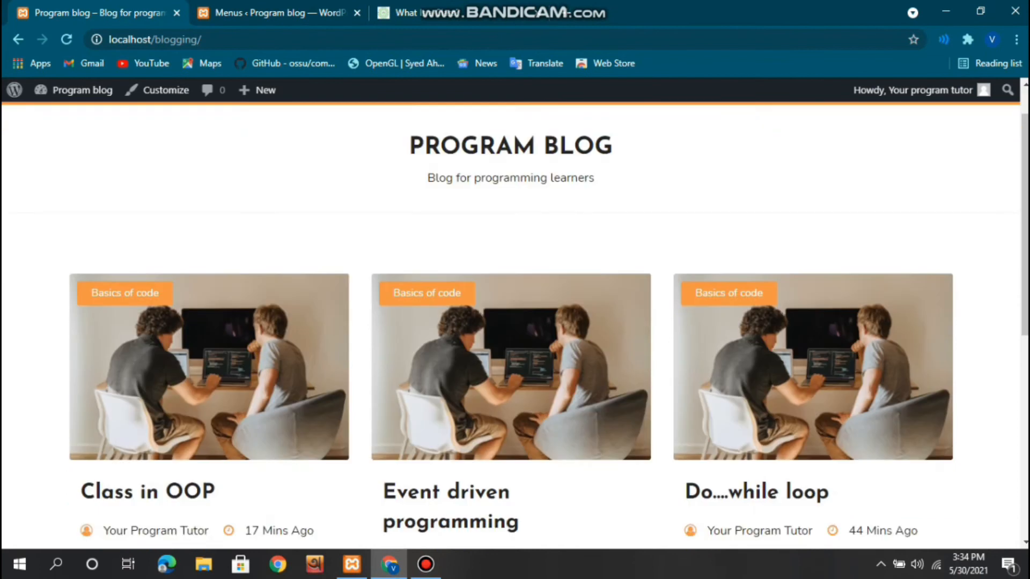
{"action": "scroll", "coordinate": [514, 322], "scroll_direction": "up", "scroll_amount": 7}
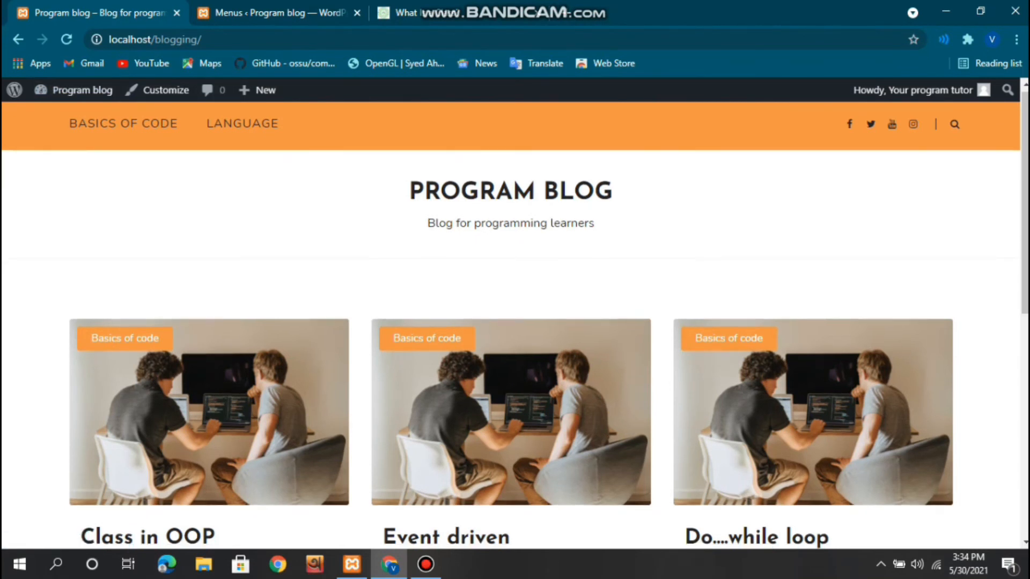
{"action": "scroll", "coordinate": [514, 321], "scroll_direction": "down", "scroll_amount": 7}
{"action": "scroll", "coordinate": [515, 322], "scroll_direction": "up", "scroll_amount": 7}
View the Language and Basics of code category pages through the site navigation and return to the homepage
{"action": "left_click", "coordinate": [241, 128]}
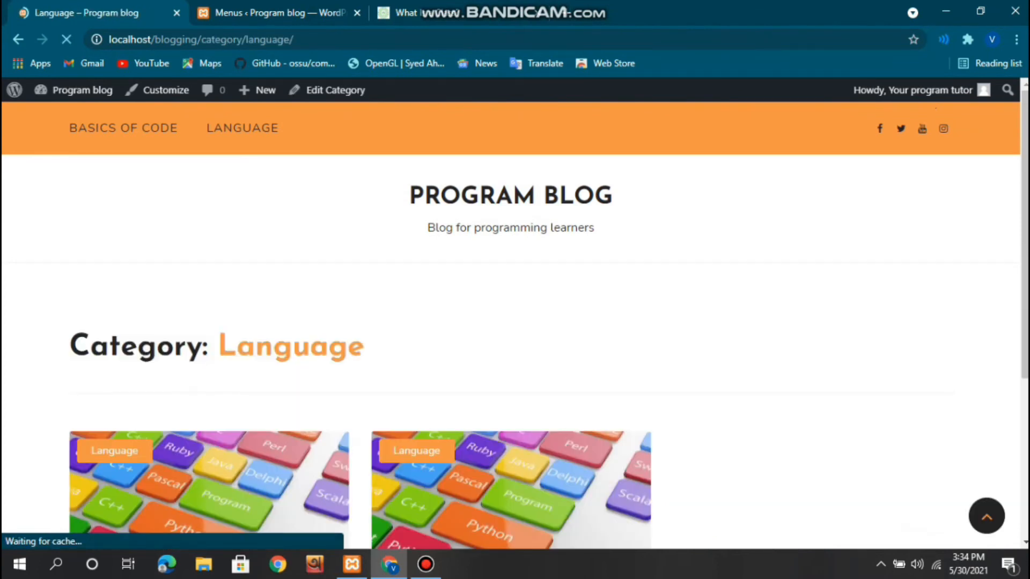
{"action": "scroll", "coordinate": [514, 322], "scroll_direction": "down", "scroll_amount": 4}
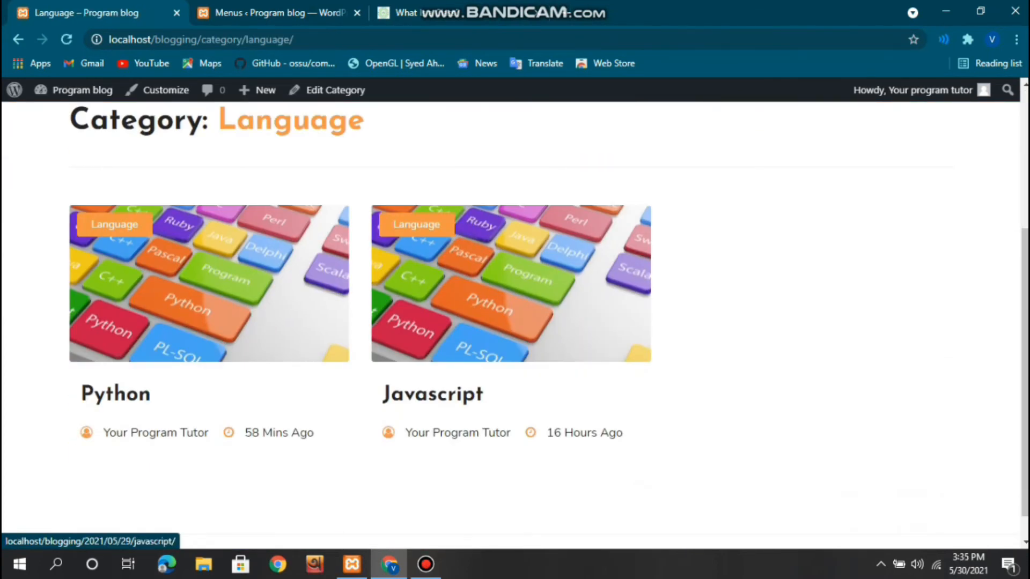
{"action": "scroll", "coordinate": [343, 295], "scroll_direction": "up", "scroll_amount": 4}
{"action": "left_click", "coordinate": [123, 128]}
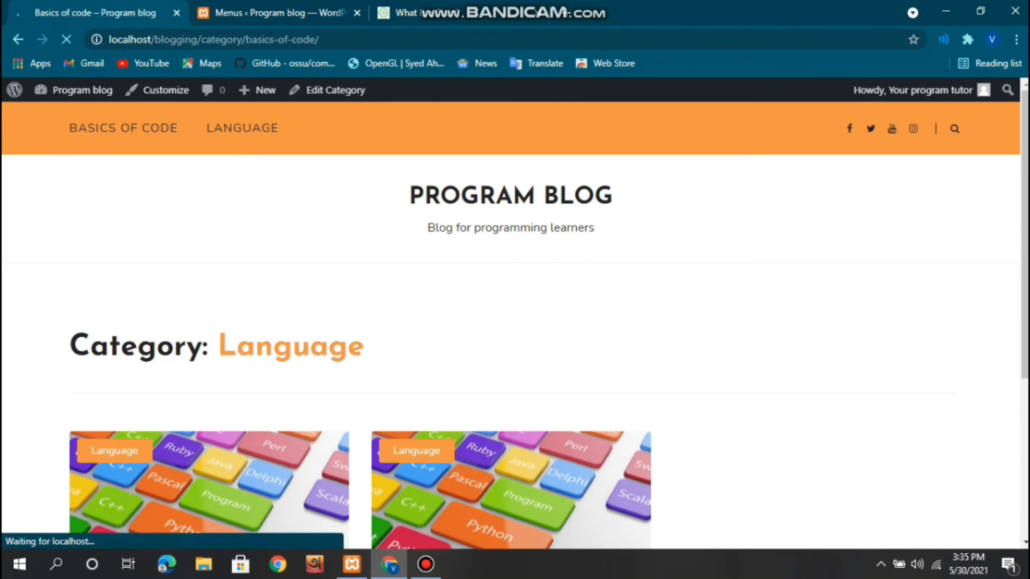
{"action": "scroll", "coordinate": [515, 322], "scroll_direction": "down", "scroll_amount": 5}
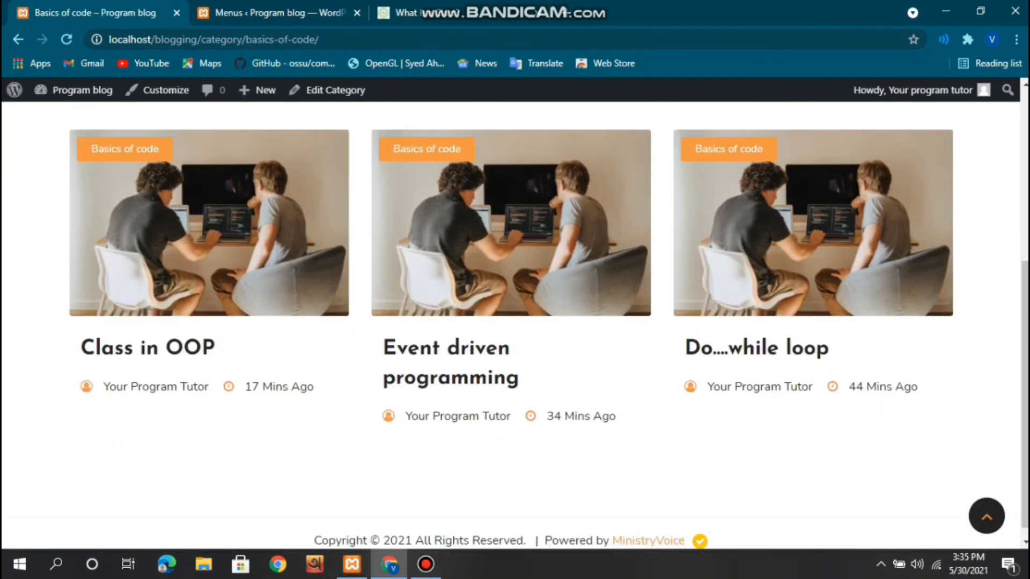
{"action": "scroll", "coordinate": [515, 322], "scroll_direction": "up", "scroll_amount": 2}
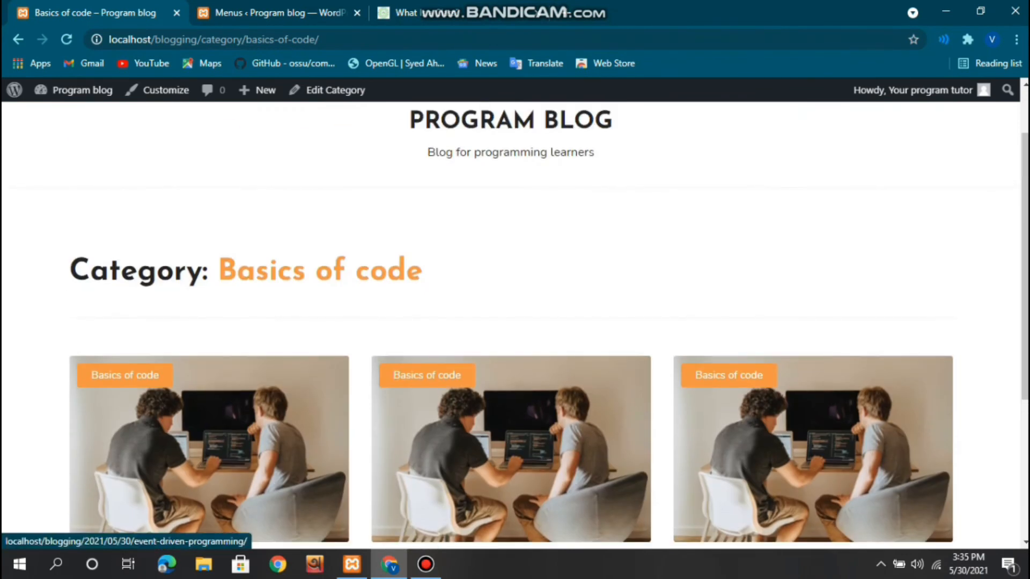
{"action": "left_click", "coordinate": [18, 39]}
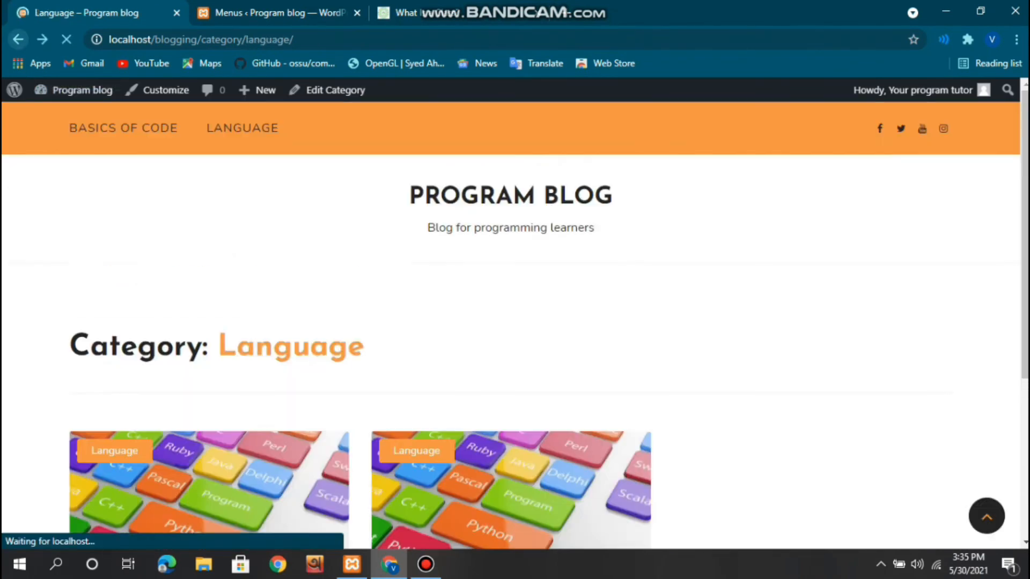
{"action": "left_click", "coordinate": [18, 39]}
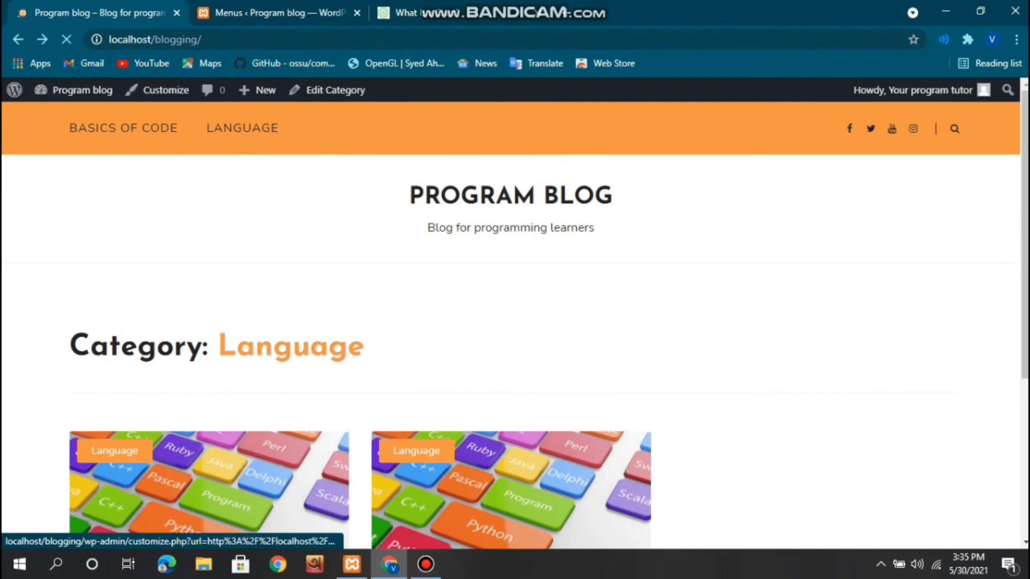
{"action": "scroll", "coordinate": [435, 375], "scroll_direction": "down", "scroll_amount": 3}
{"action": "scroll", "coordinate": [436, 343], "scroll_direction": "up", "scroll_amount": 3}
Set the reading settings to a static page homepage with Blog as the posts page, and save the changes
{"action": "left_click", "coordinate": [272, 14]}
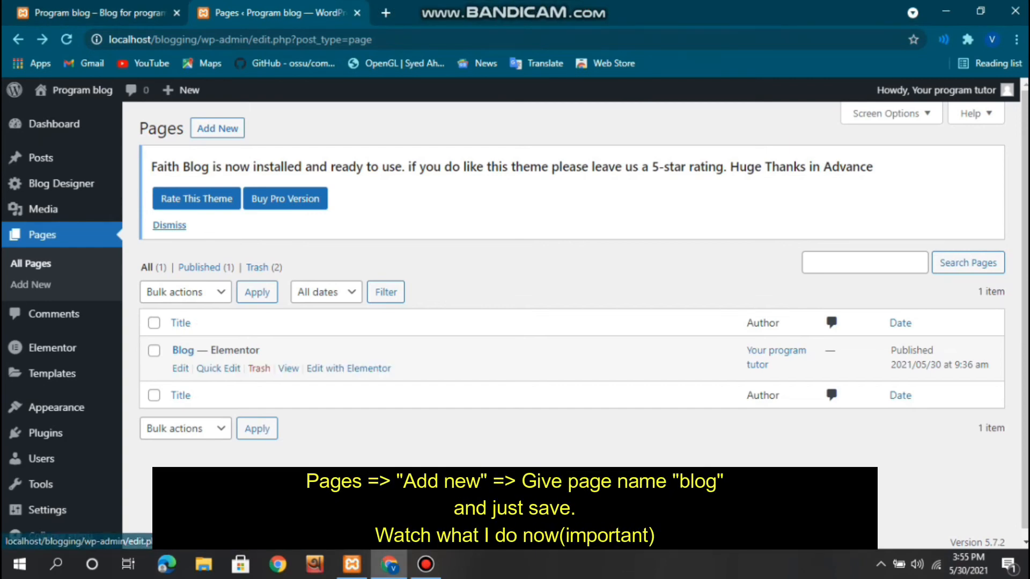
{"action": "scroll", "coordinate": [571, 322], "scroll_direction": "down", "scroll_amount": 1}
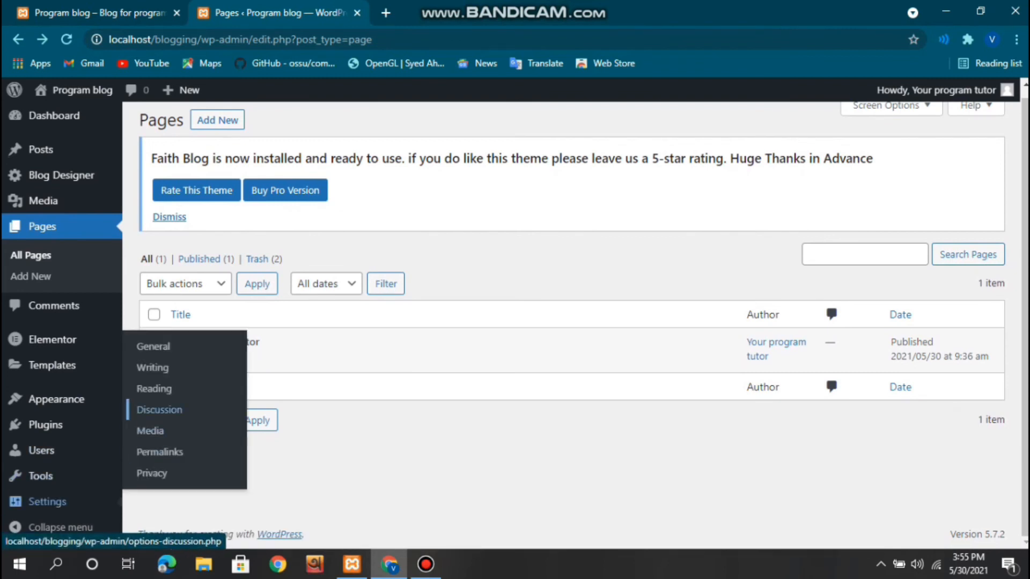
{"action": "left_click", "coordinate": [154, 389]}
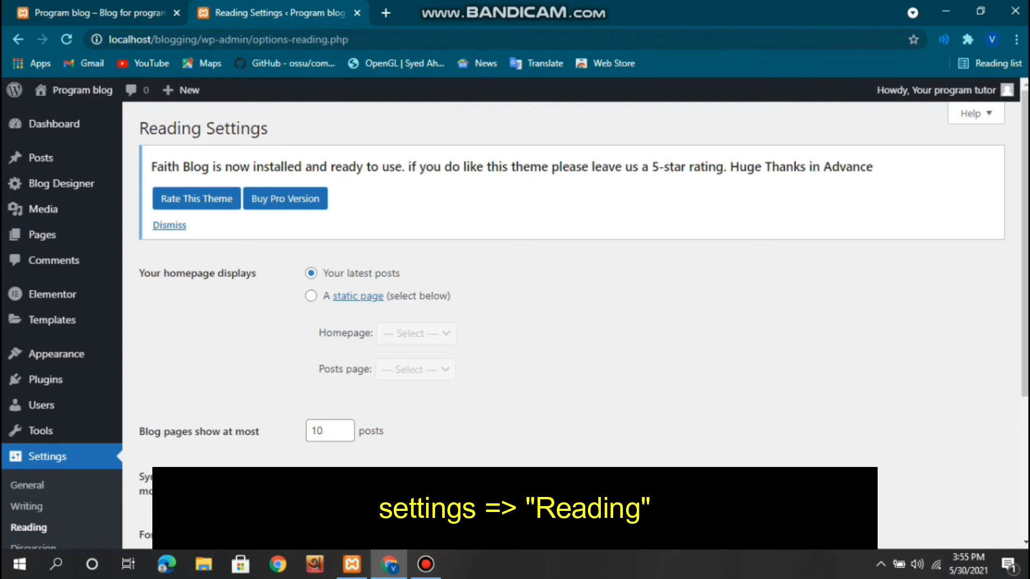
{"action": "left_click", "coordinate": [310, 296]}
{"action": "left_click", "coordinate": [415, 369]}
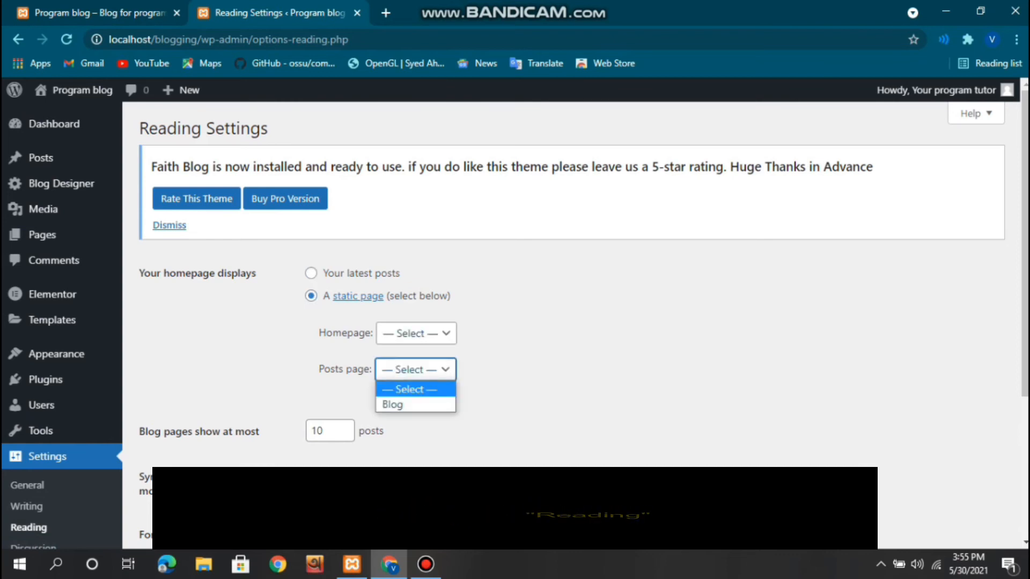
{"action": "left_click", "coordinate": [397, 404]}
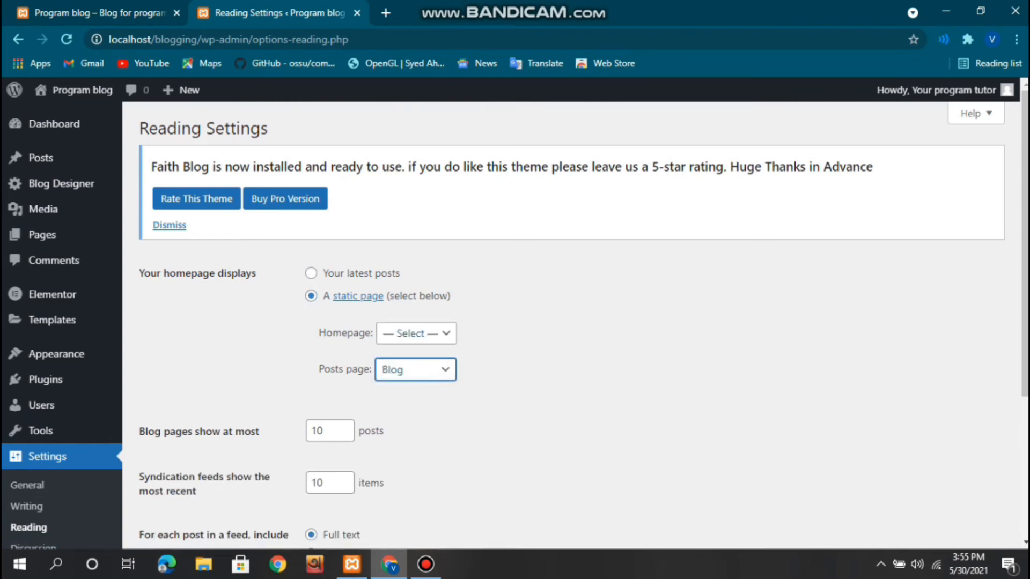
{"action": "scroll", "coordinate": [574, 321], "scroll_direction": "down", "scroll_amount": 4}
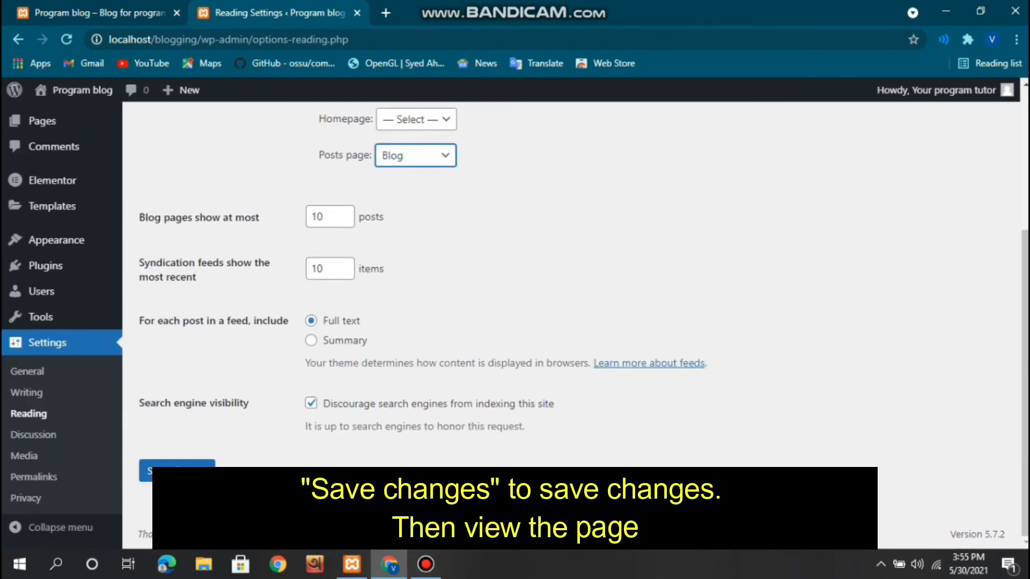
{"action": "left_click", "coordinate": [177, 471]}
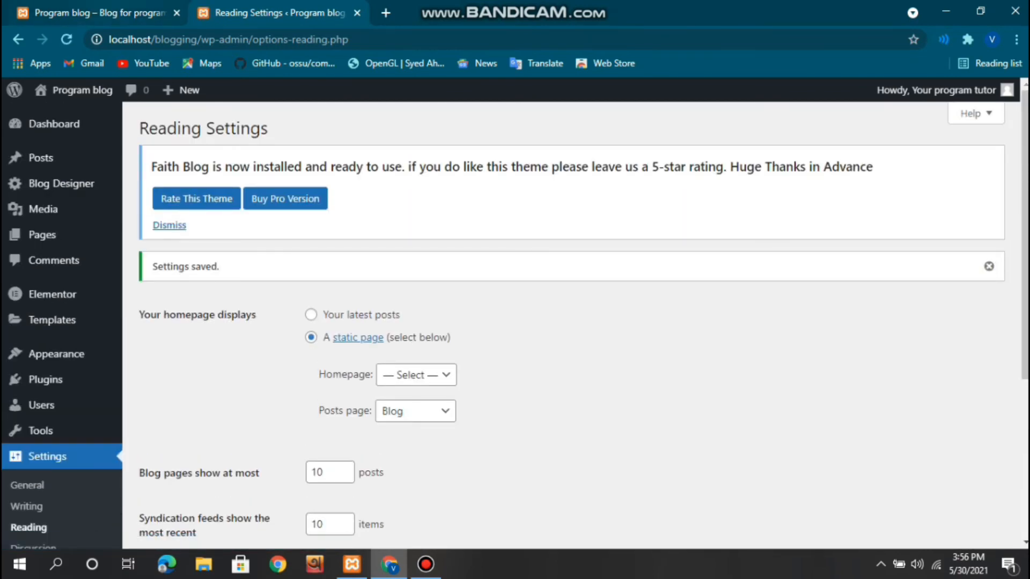
Reload the blog's front page and review its full post listing
{"action": "left_click", "coordinate": [99, 13]}
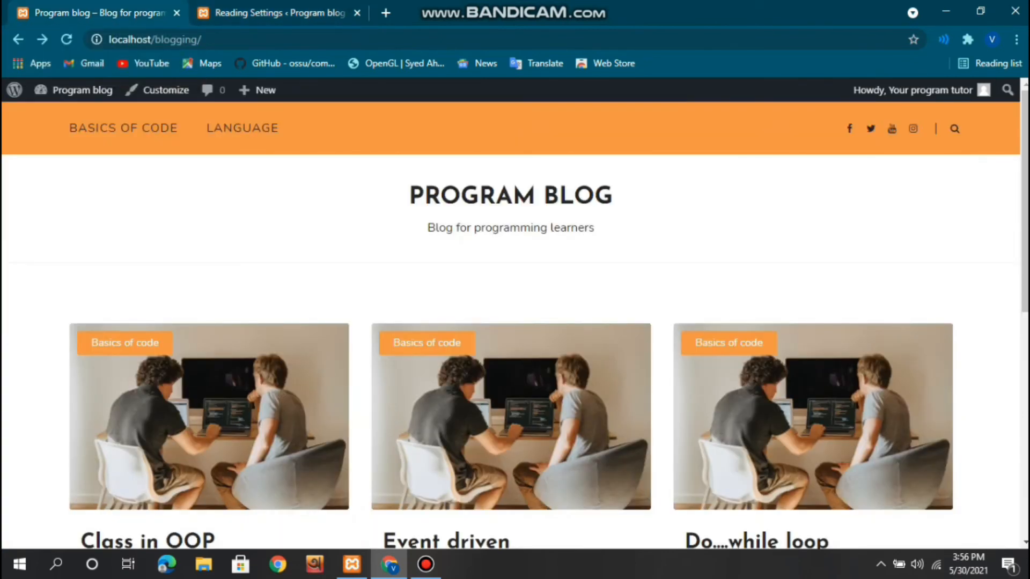
{"action": "key", "text": "F5"}
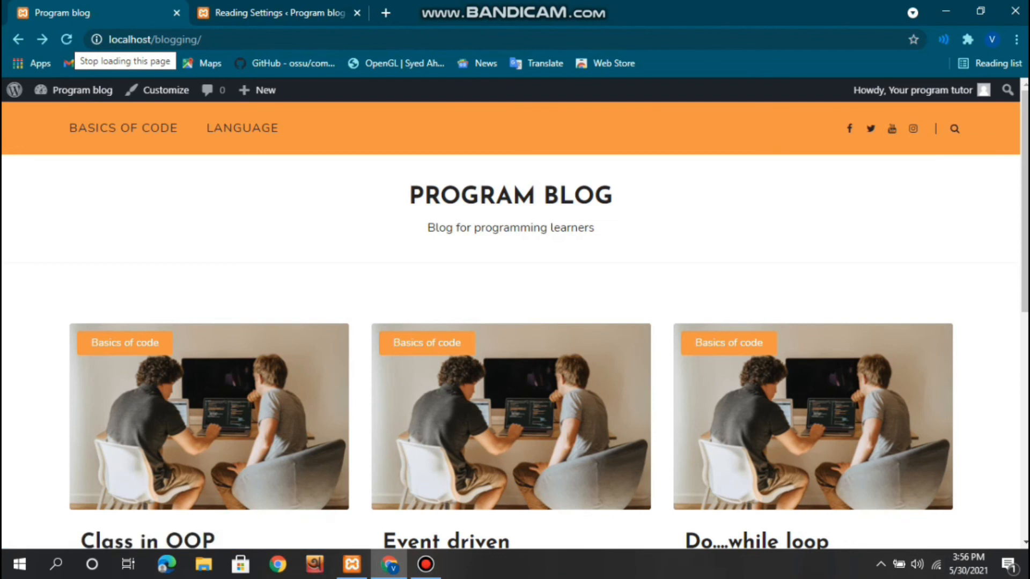
{"action": "scroll", "coordinate": [209, 321], "scroll_direction": "down", "scroll_amount": 8}
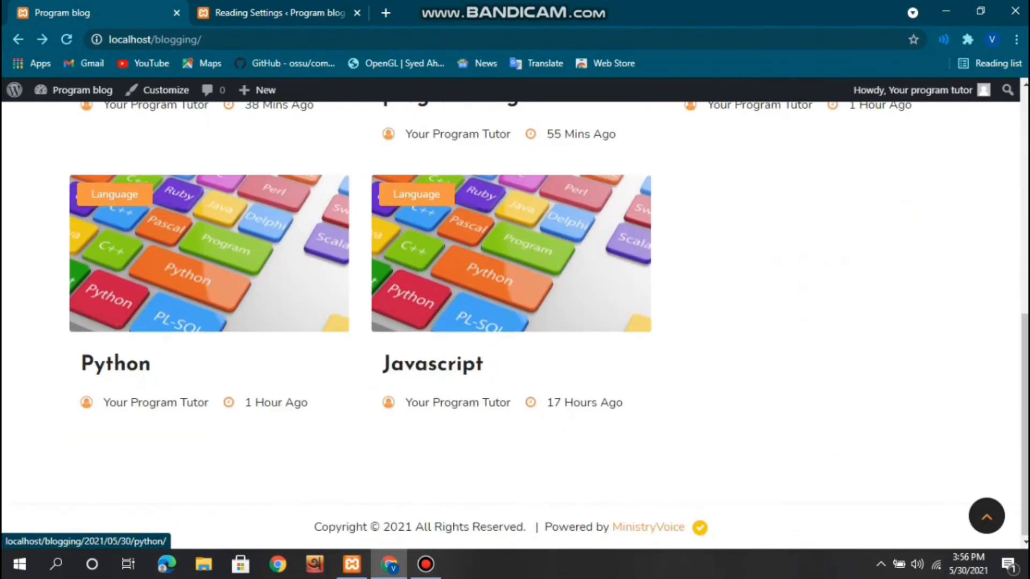
{"action": "scroll", "coordinate": [210, 252], "scroll_direction": "up", "scroll_amount": 8}
{"action": "scroll", "coordinate": [209, 252], "scroll_direction": "down", "scroll_amount": 8}
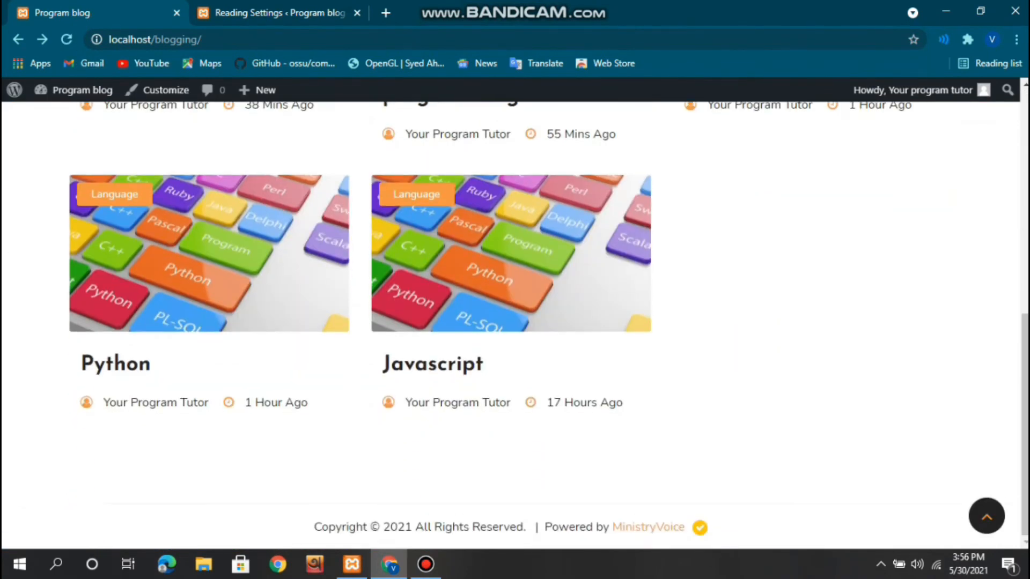
{"action": "scroll", "coordinate": [515, 322], "scroll_direction": "up", "scroll_amount": 8}
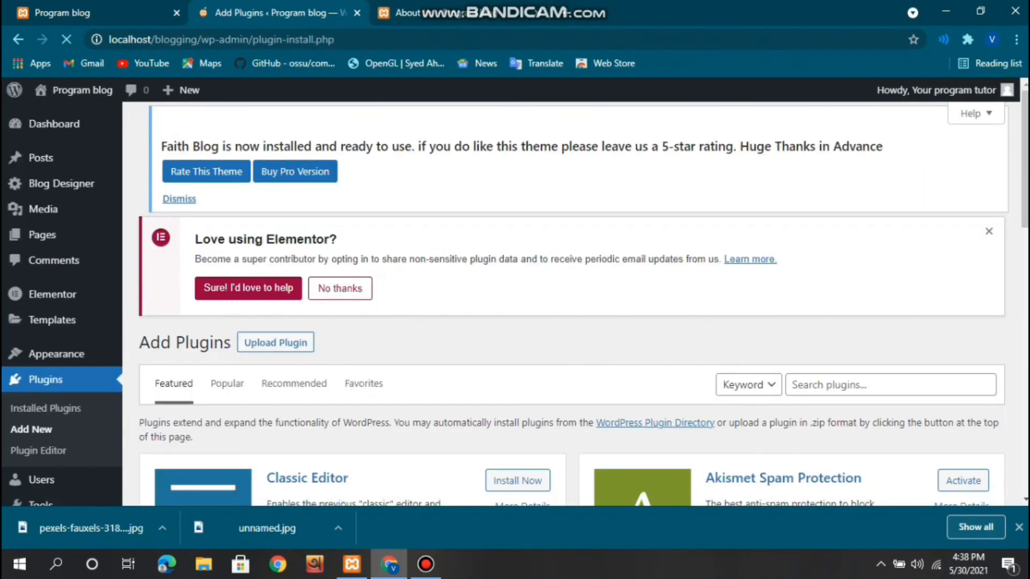
Search the plugin directory for "social sharing", browse the results, and refine the search to "social sharing by danny"
{"action": "scroll", "coordinate": [572, 303], "scroll_direction": "down", "scroll_amount": 2}
{"action": "left_click", "coordinate": [825, 244]}
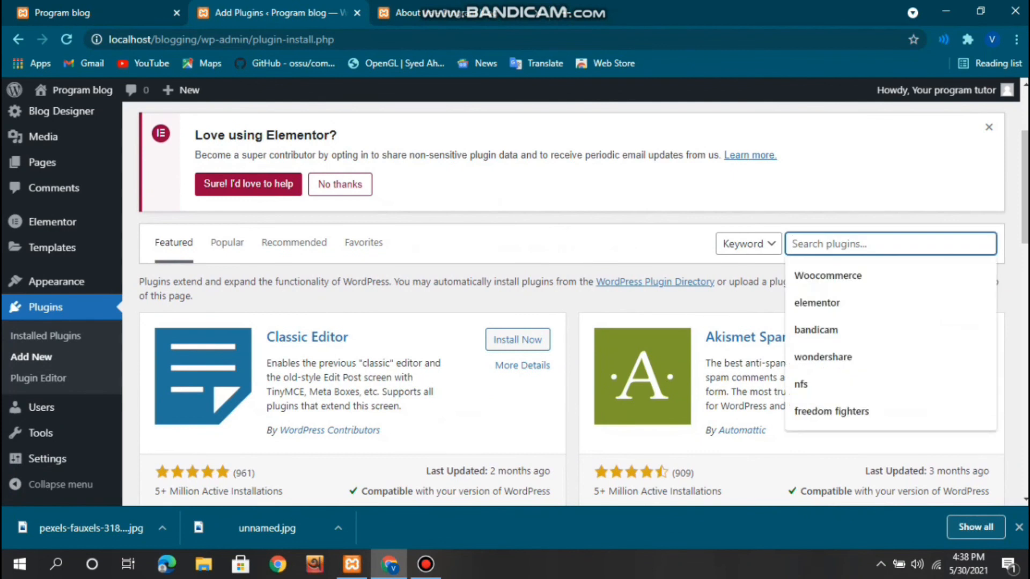
{"action": "type", "text": "social sharing"}
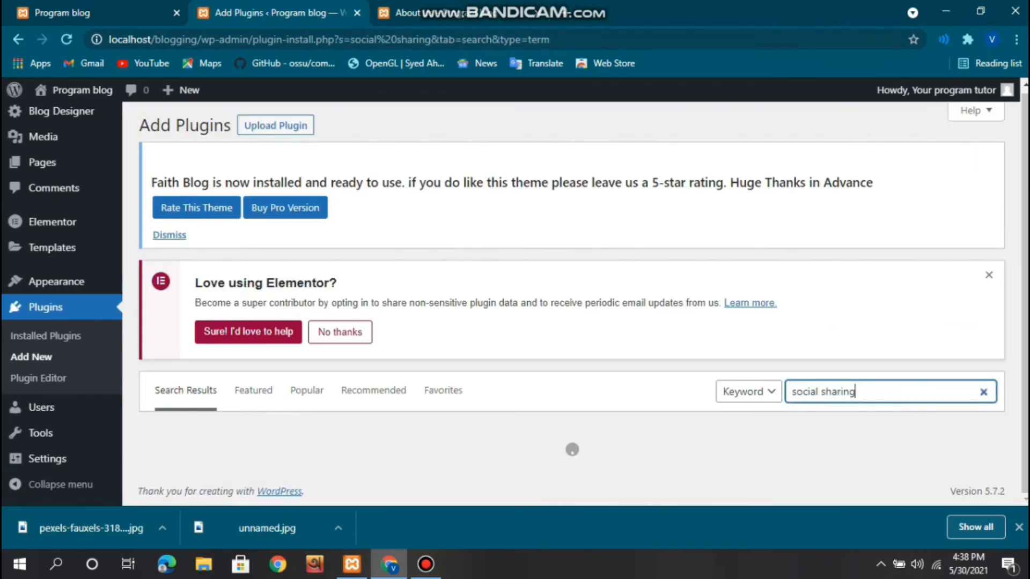
{"action": "scroll", "coordinate": [571, 304], "scroll_direction": "down", "scroll_amount": 6}
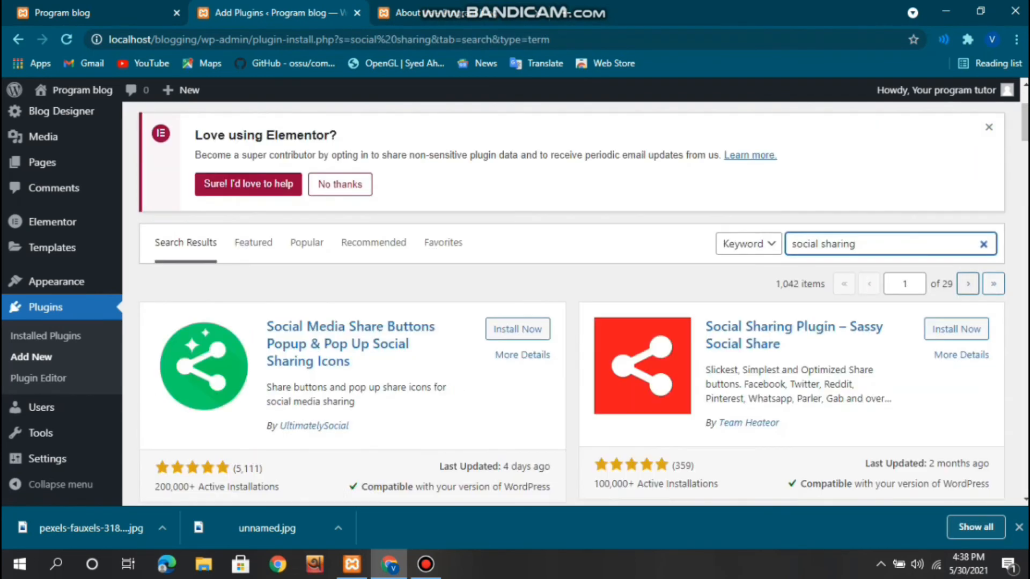
{"action": "scroll", "coordinate": [572, 304], "scroll_direction": "down", "scroll_amount": 7}
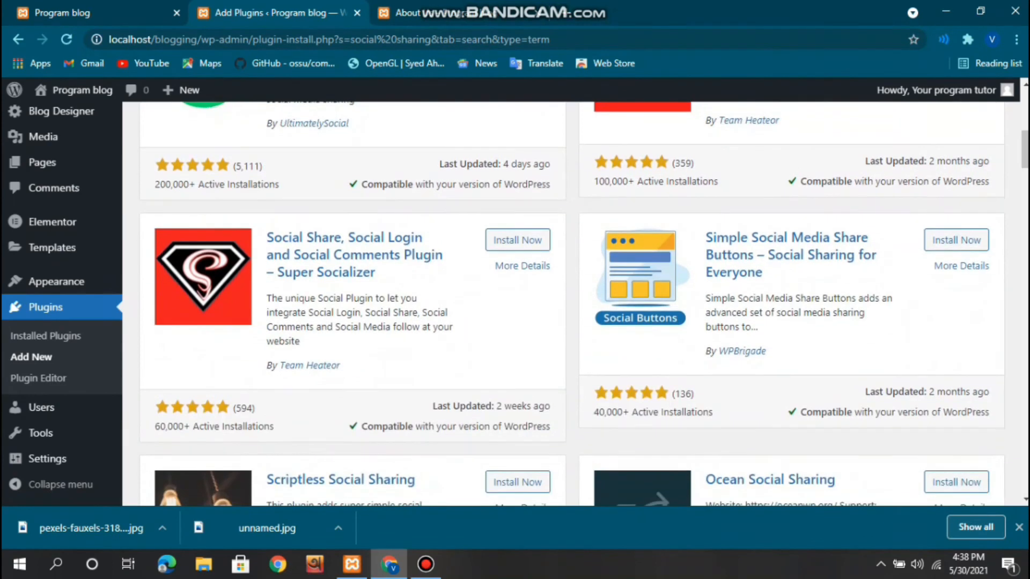
{"action": "scroll", "coordinate": [572, 304], "scroll_direction": "up", "scroll_amount": 12}
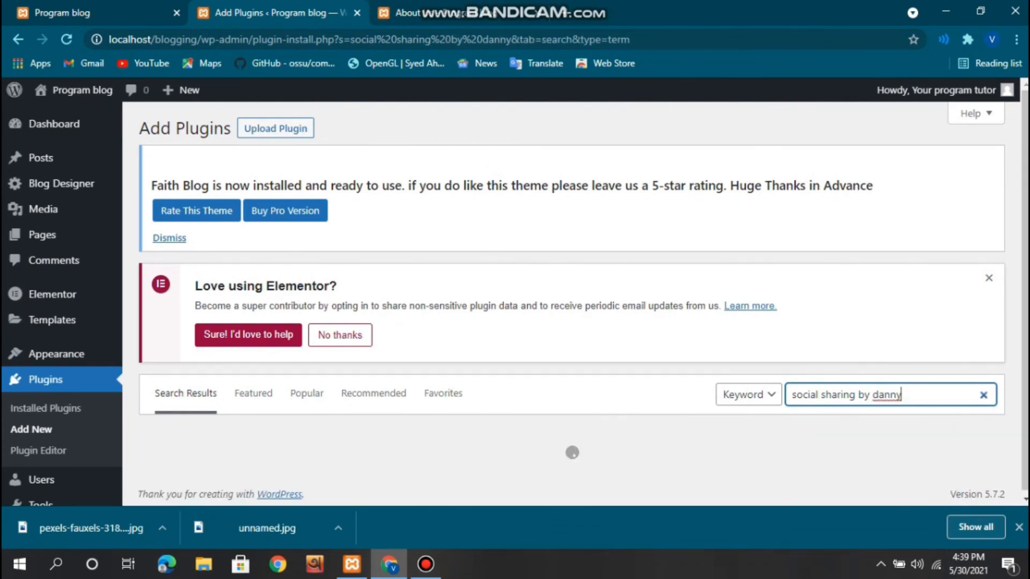
Install and activate the Social Sharing (by Danny) plugin and check its entry among the installed plugins
{"action": "scroll", "coordinate": [571, 304], "scroll_direction": "down", "scroll_amount": 4}
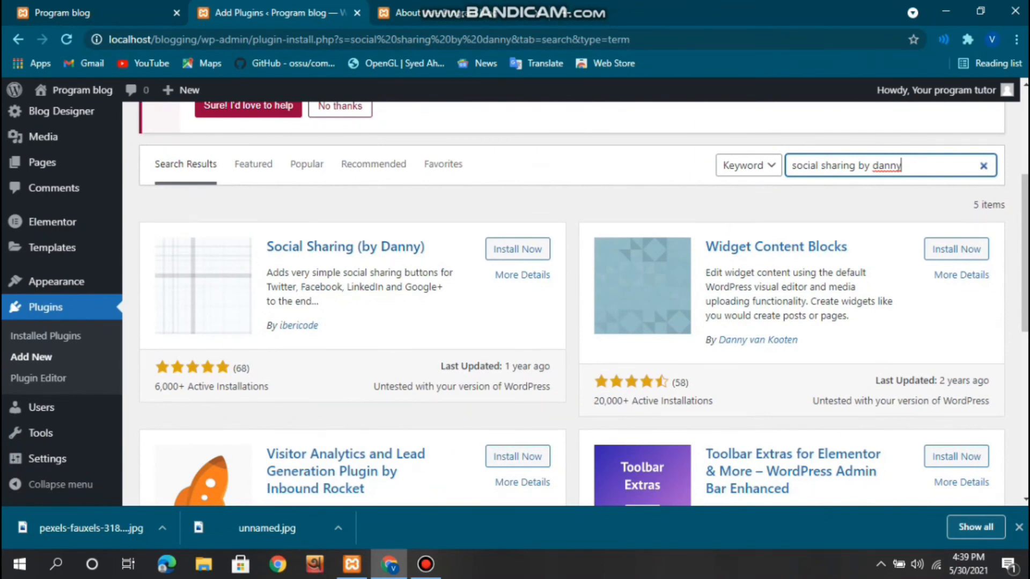
{"action": "left_click", "coordinate": [517, 249]}
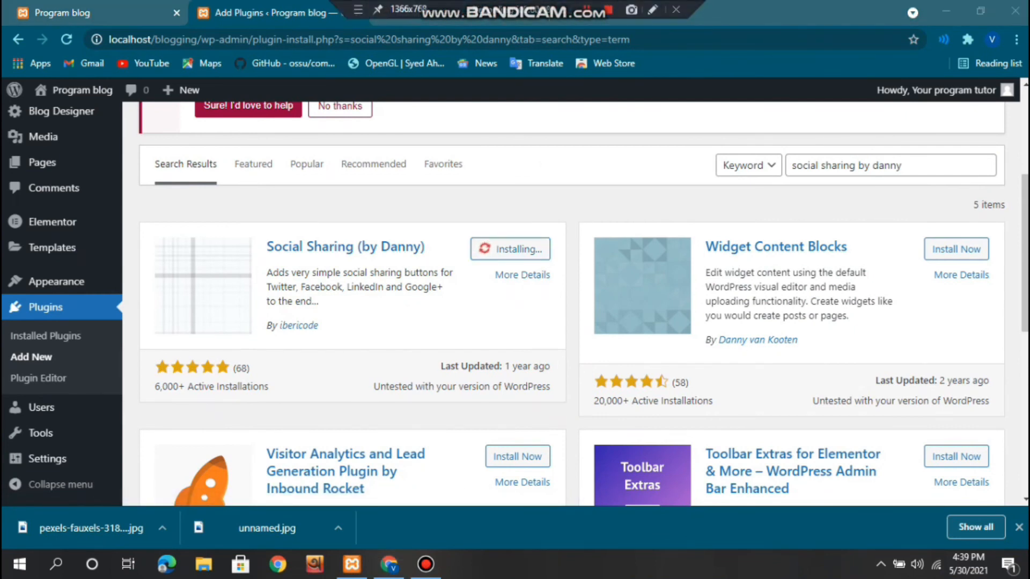
{"action": "left_click", "coordinate": [523, 249]}
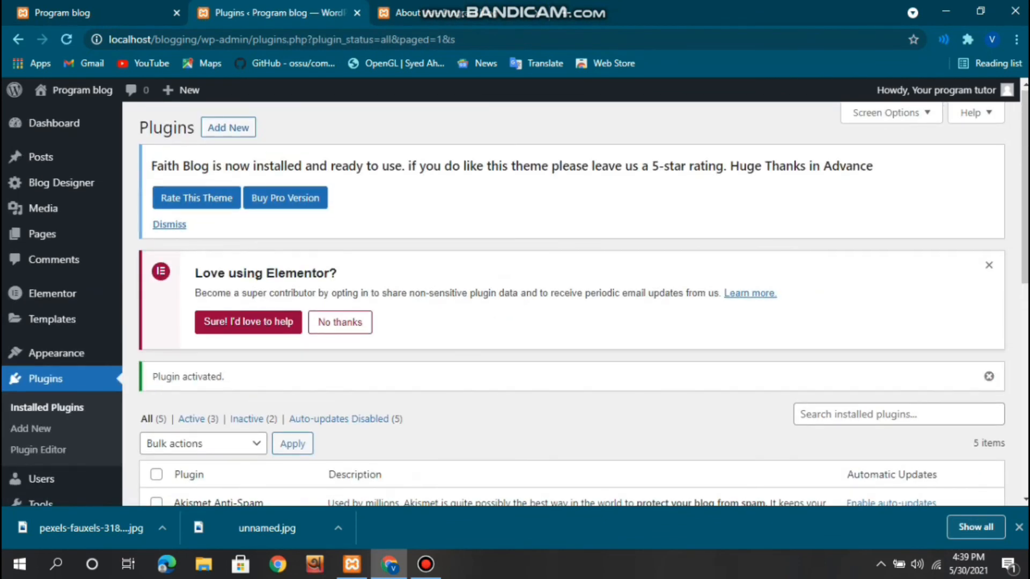
{"action": "scroll", "coordinate": [572, 303], "scroll_direction": "down", "scroll_amount": 7}
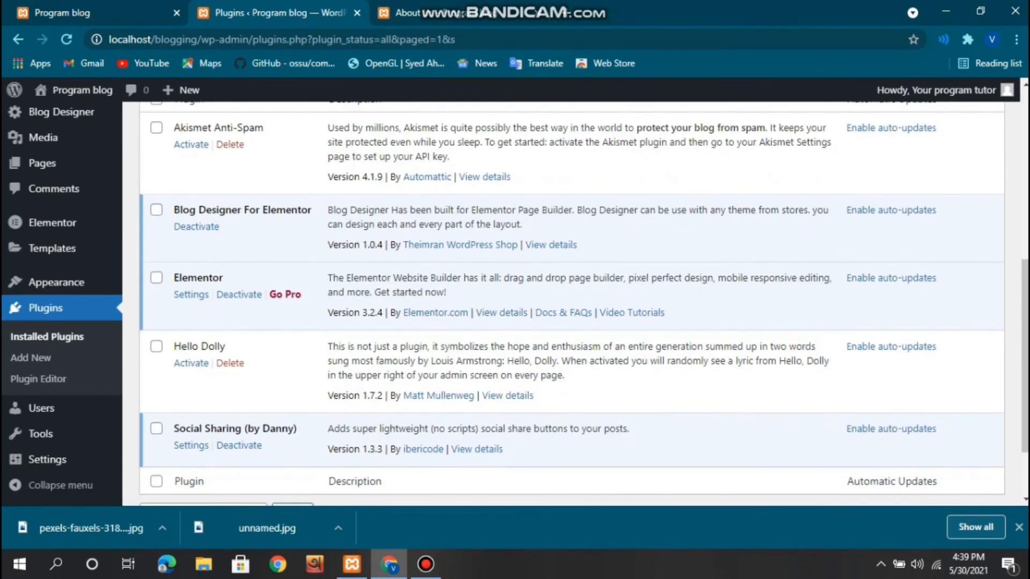
{"action": "scroll", "coordinate": [572, 303], "scroll_direction": "up", "scroll_amount": 5}
{"action": "scroll", "coordinate": [571, 303], "scroll_direction": "up", "scroll_amount": 2}
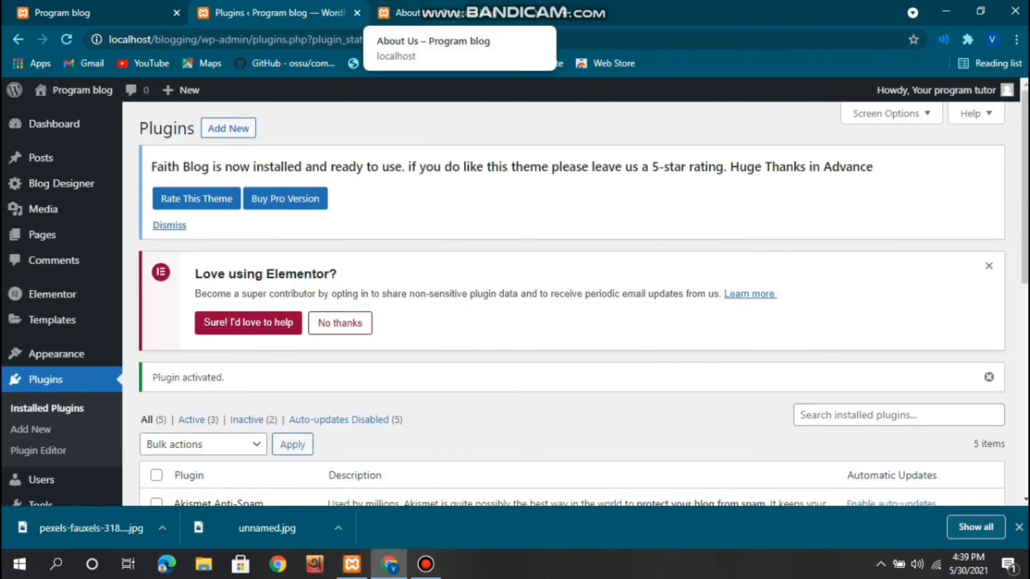
Go from the site's About Us page to the Blog page and look through its posts
{"action": "left_click", "coordinate": [400, 12]}
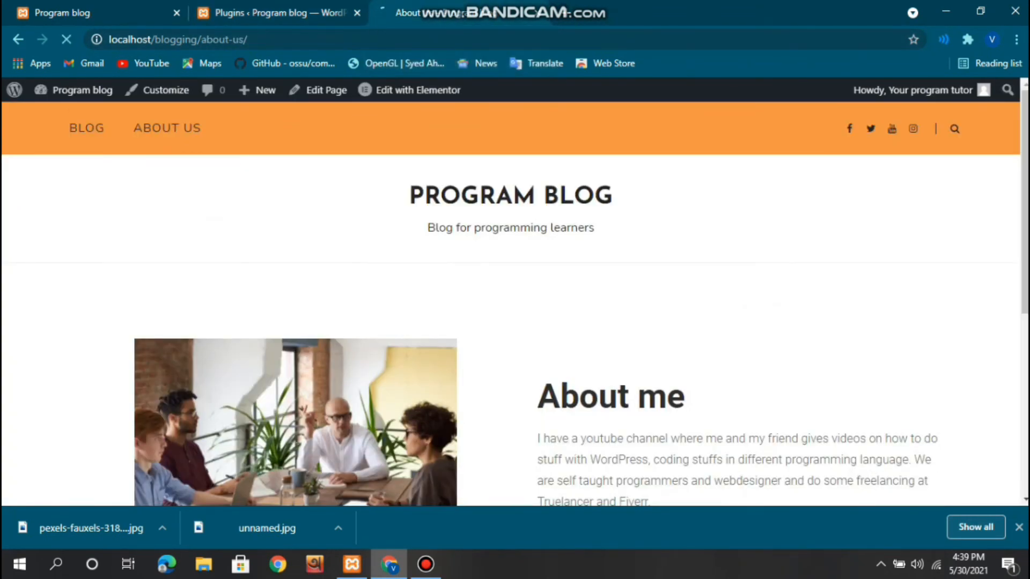
{"action": "left_click", "coordinate": [87, 128]}
{"action": "scroll", "coordinate": [510, 348], "scroll_direction": "down", "scroll_amount": 8}
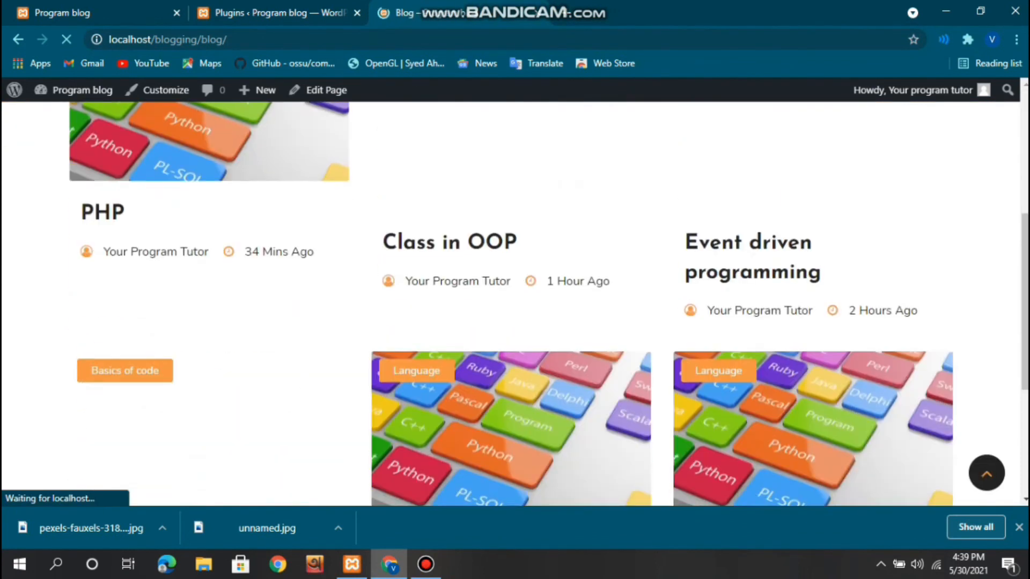
{"action": "scroll", "coordinate": [511, 349], "scroll_direction": "up", "scroll_amount": 7}
{"action": "scroll", "coordinate": [511, 384], "scroll_direction": "up", "scroll_amount": 1}
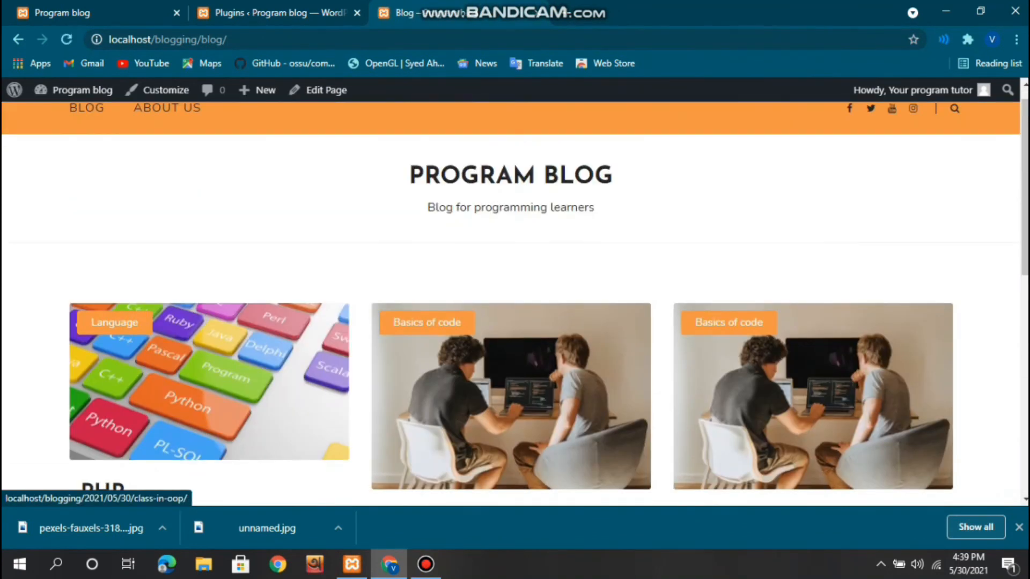
View the Class in OOP post, try its Facebook share link and close the Facebook page
{"action": "scroll", "coordinate": [511, 300], "scroll_direction": "down", "scroll_amount": 3}
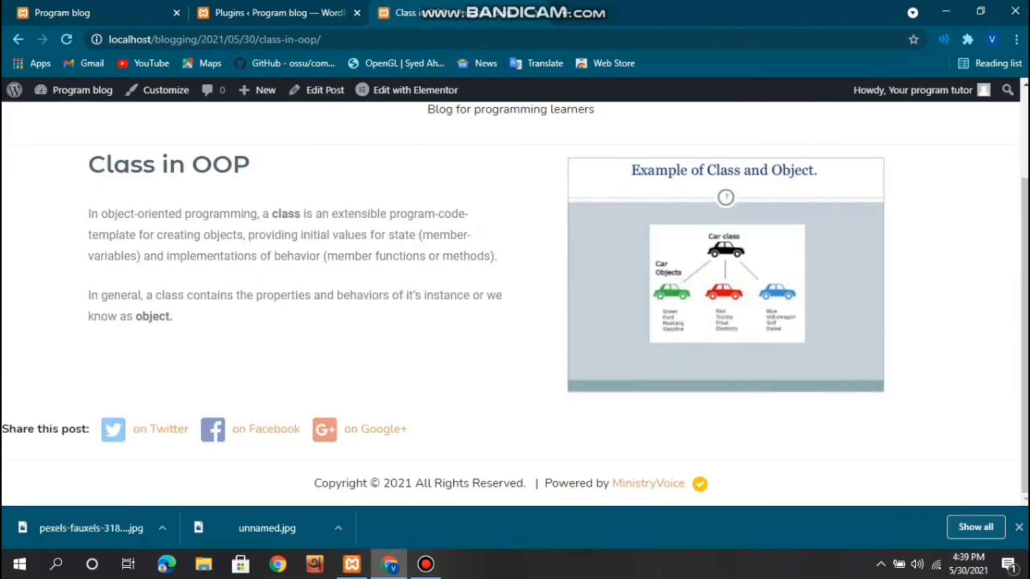
{"action": "scroll", "coordinate": [511, 300], "scroll_direction": "up", "scroll_amount": 3}
{"action": "scroll", "coordinate": [511, 301], "scroll_direction": "down", "scroll_amount": 3}
{"action": "left_click", "coordinate": [213, 430]}
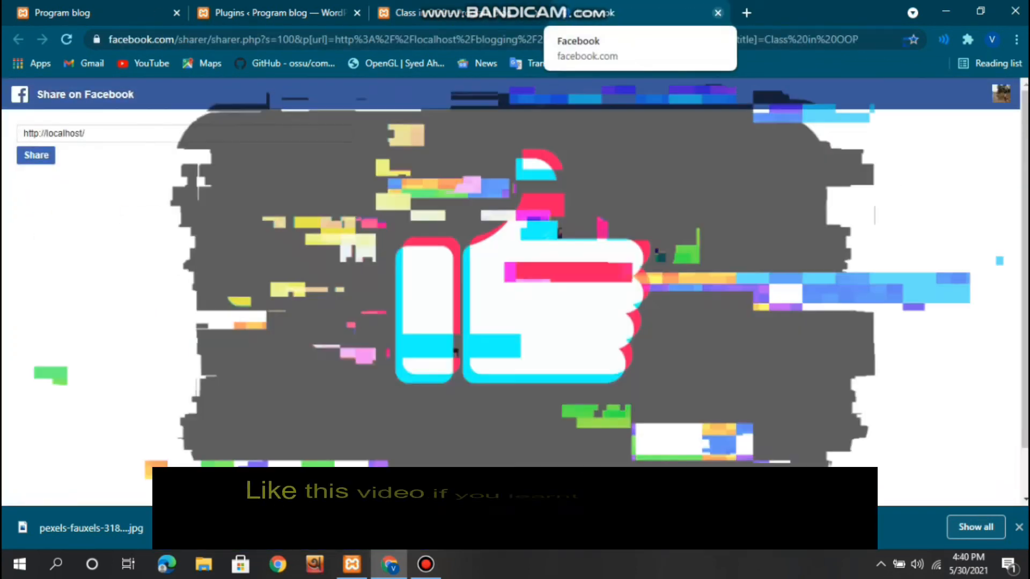
{"action": "left_click", "coordinate": [718, 13]}
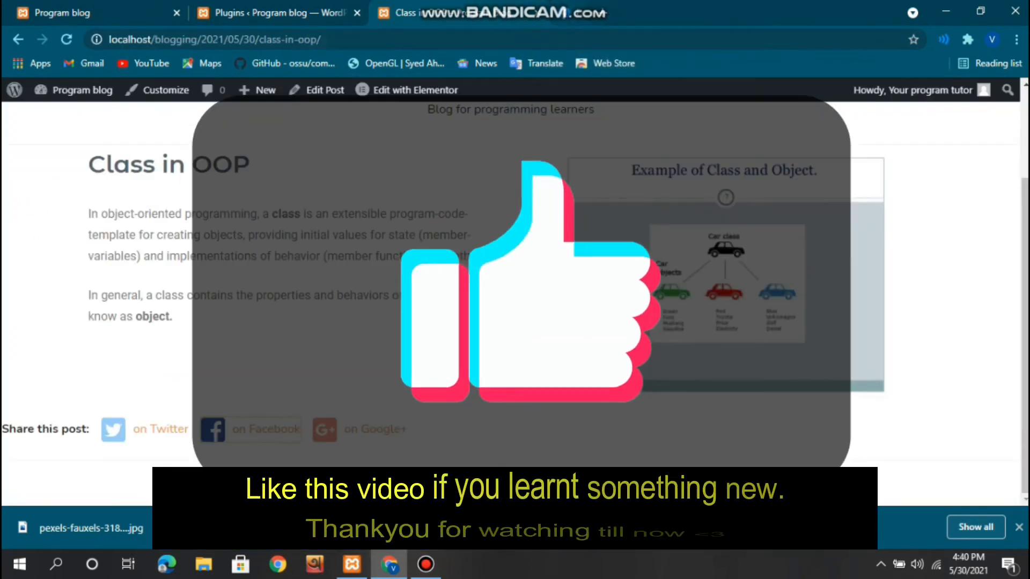
{"action": "left_click", "coordinate": [587, 10]}
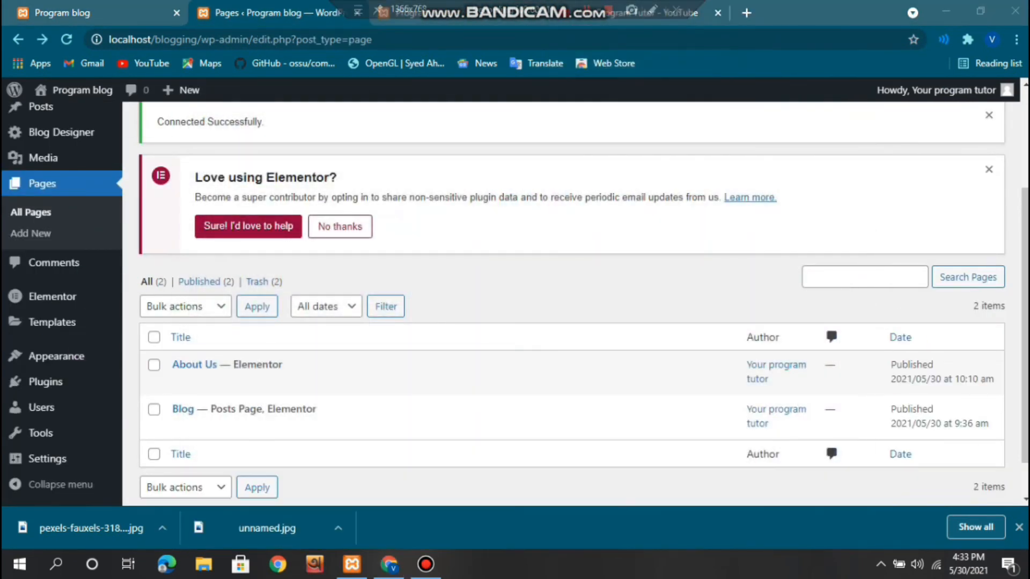
Create a new navigation menu named Main menu and assign it to the Primary display location
{"action": "mouse_move", "coordinate": [57, 356]}
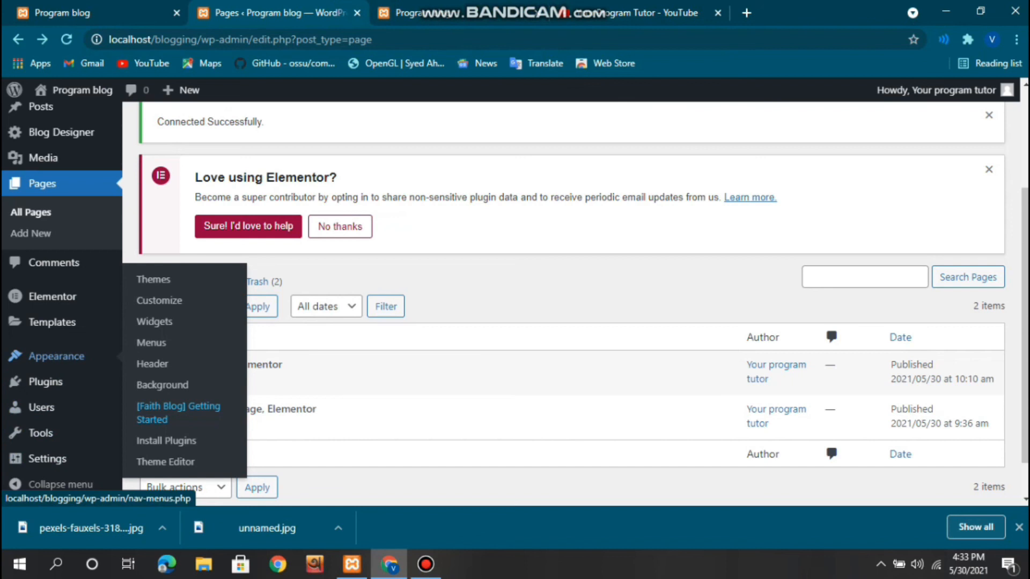
{"action": "left_click", "coordinate": [151, 342]}
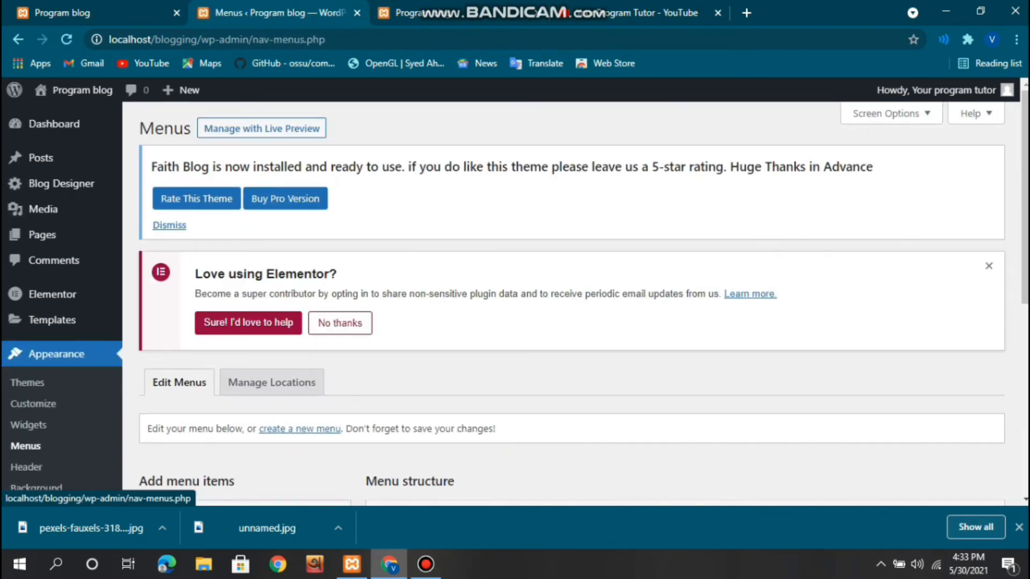
{"action": "scroll", "coordinate": [571, 300], "scroll_direction": "down", "scroll_amount": 3}
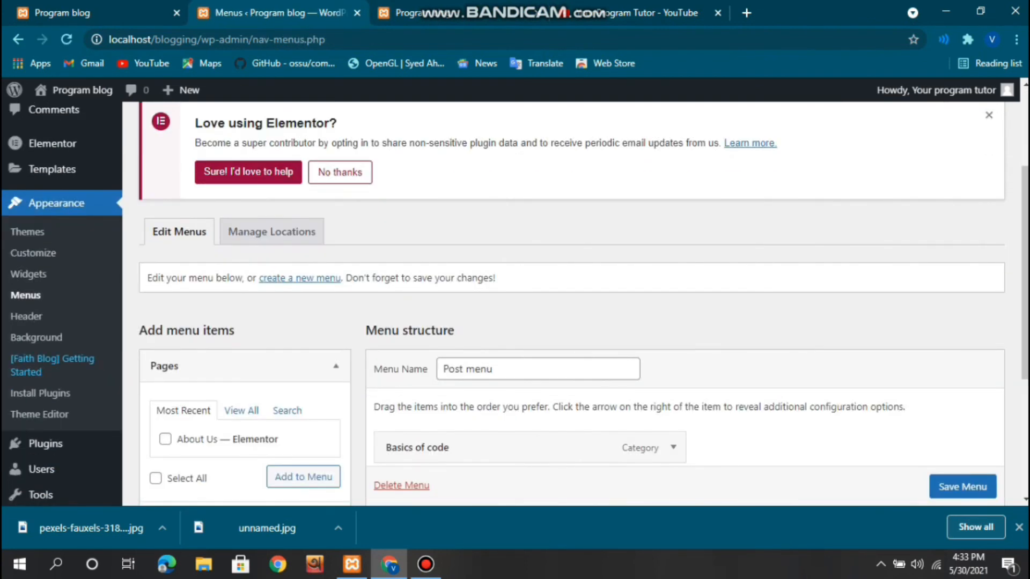
{"action": "left_click", "coordinate": [299, 278]}
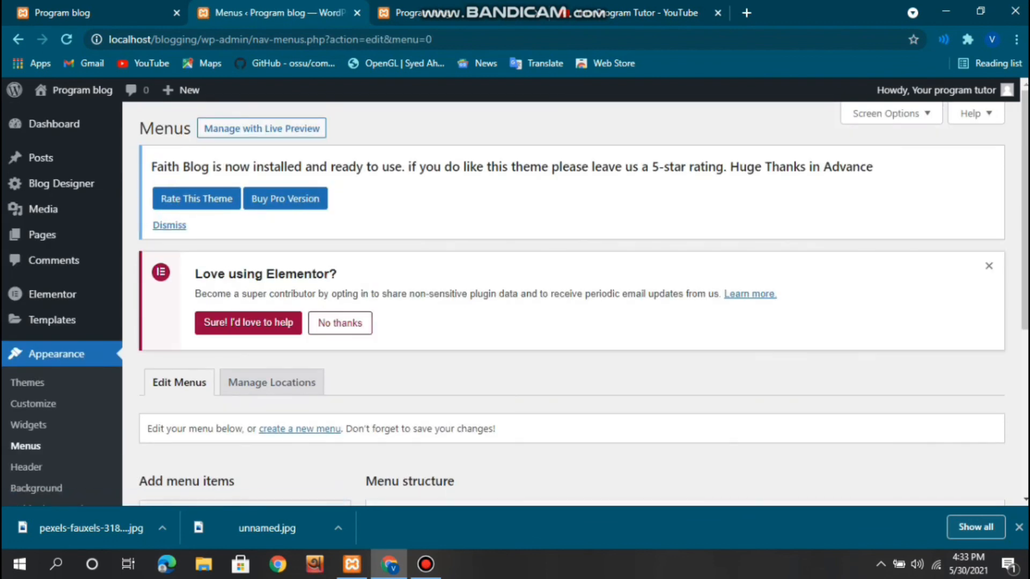
{"action": "scroll", "coordinate": [571, 304], "scroll_direction": "down", "scroll_amount": 2}
{"action": "left_click", "coordinate": [537, 369]}
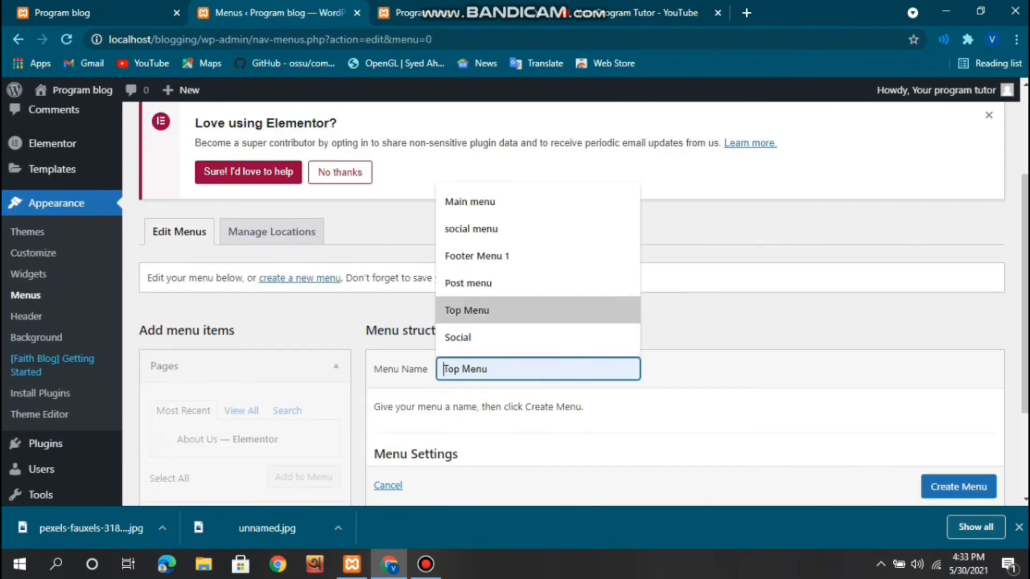
{"action": "left_click", "coordinate": [469, 202]}
{"action": "scroll", "coordinate": [571, 303], "scroll_direction": "down", "scroll_amount": 1}
{"action": "scroll", "coordinate": [571, 303], "scroll_direction": "down", "scroll_amount": 2}
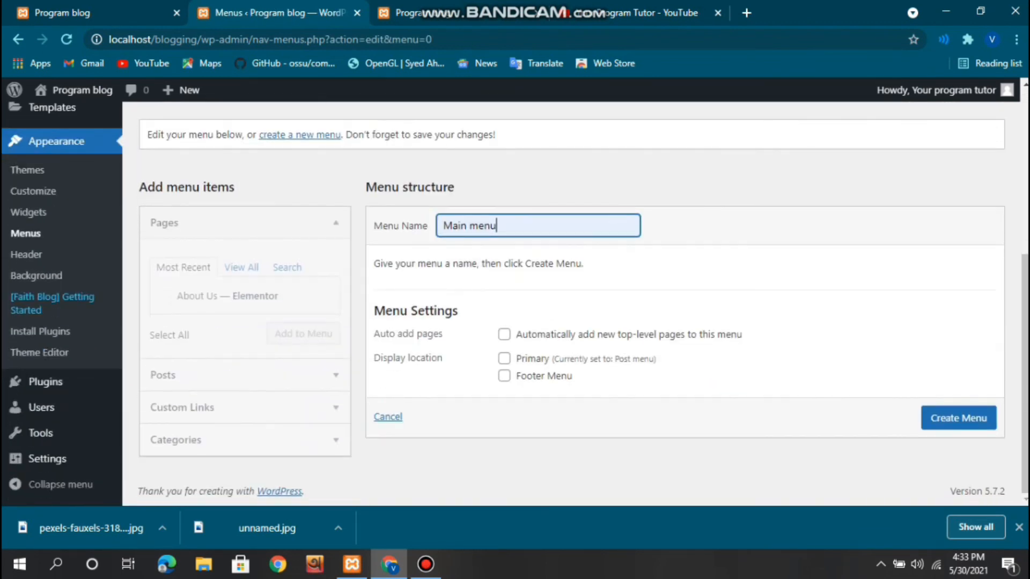
{"action": "left_click", "coordinate": [504, 358]}
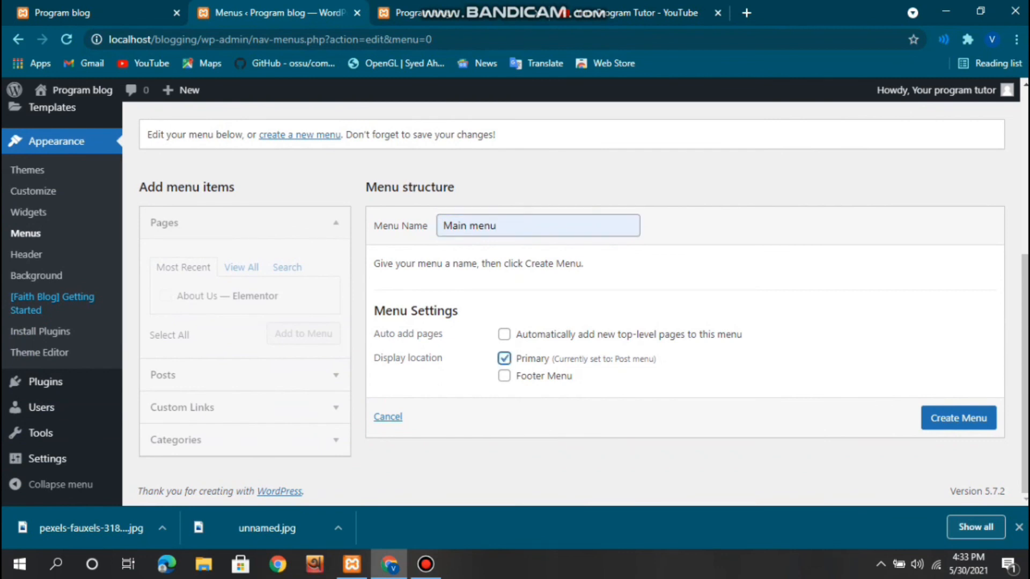
{"action": "left_click", "coordinate": [958, 417]}
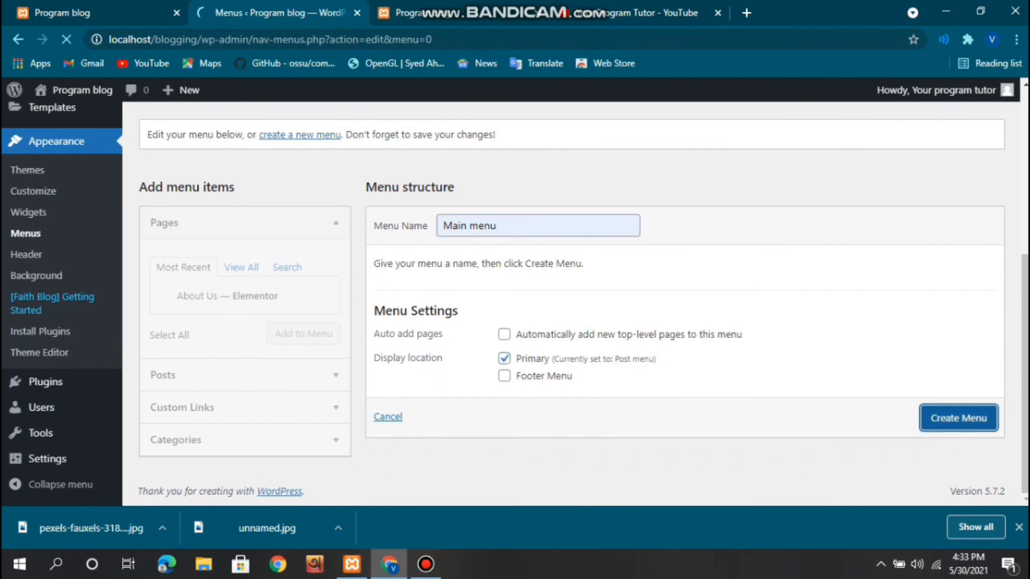
Add the Blog and About Us pages to Main menu and save the menu
{"action": "scroll", "coordinate": [571, 300], "scroll_direction": "down", "scroll_amount": 5}
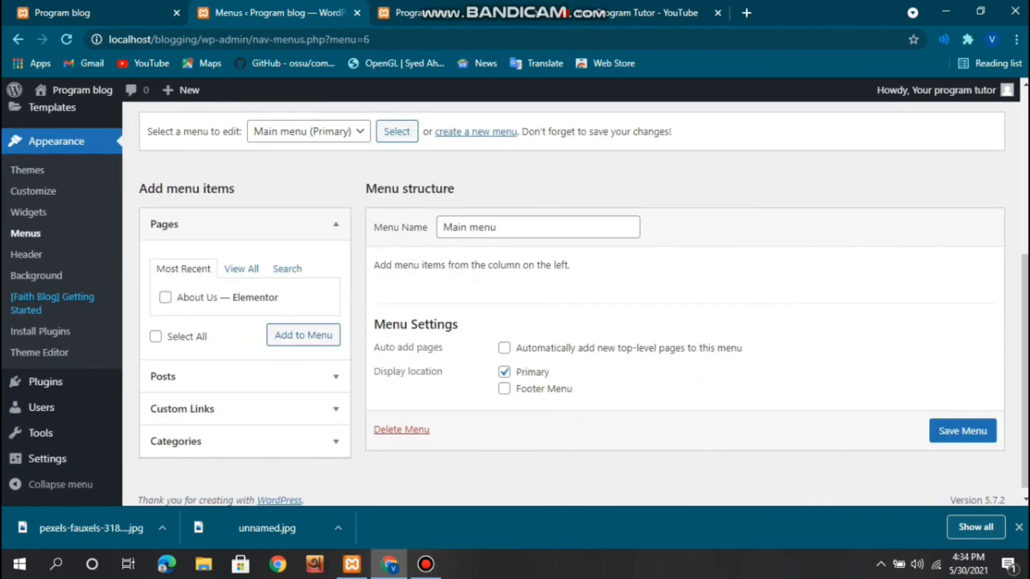
{"action": "left_click", "coordinate": [241, 268]}
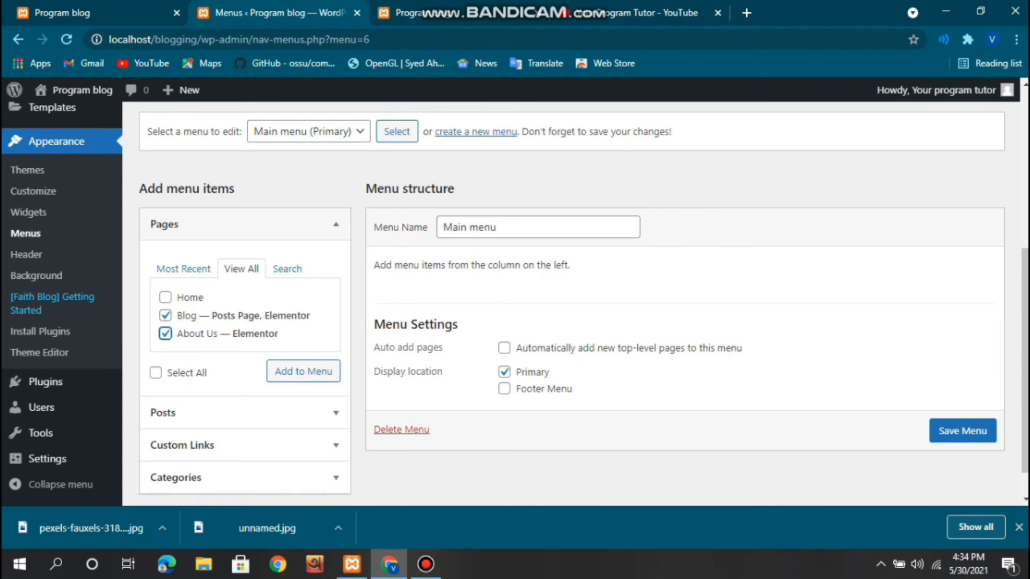
{"action": "left_click", "coordinate": [183, 269]}
{"action": "left_click", "coordinate": [241, 269]}
{"action": "left_click", "coordinate": [165, 333]}
{"action": "left_click", "coordinate": [303, 371]}
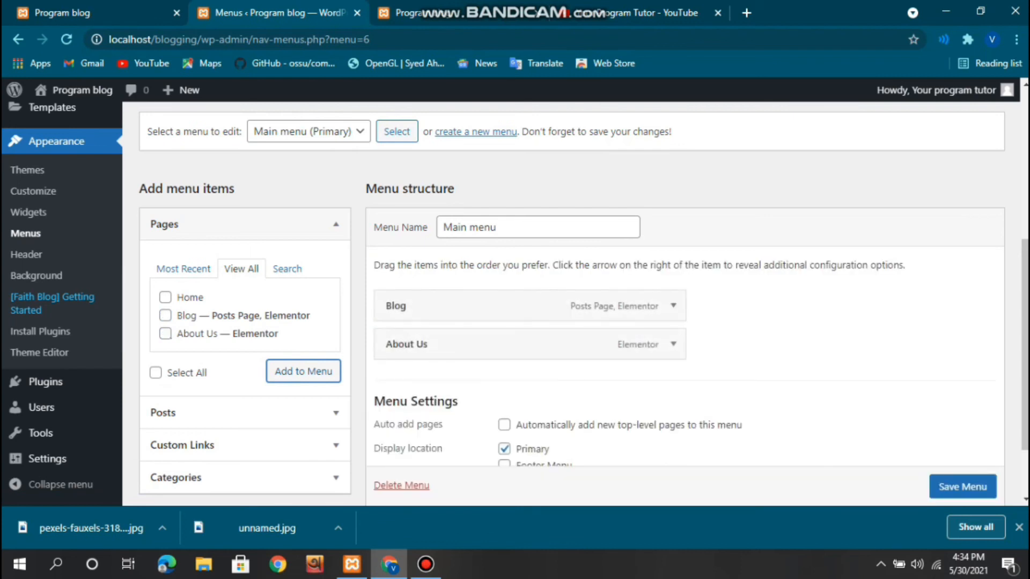
{"action": "scroll", "coordinate": [583, 306], "scroll_direction": "down", "scroll_amount": 2}
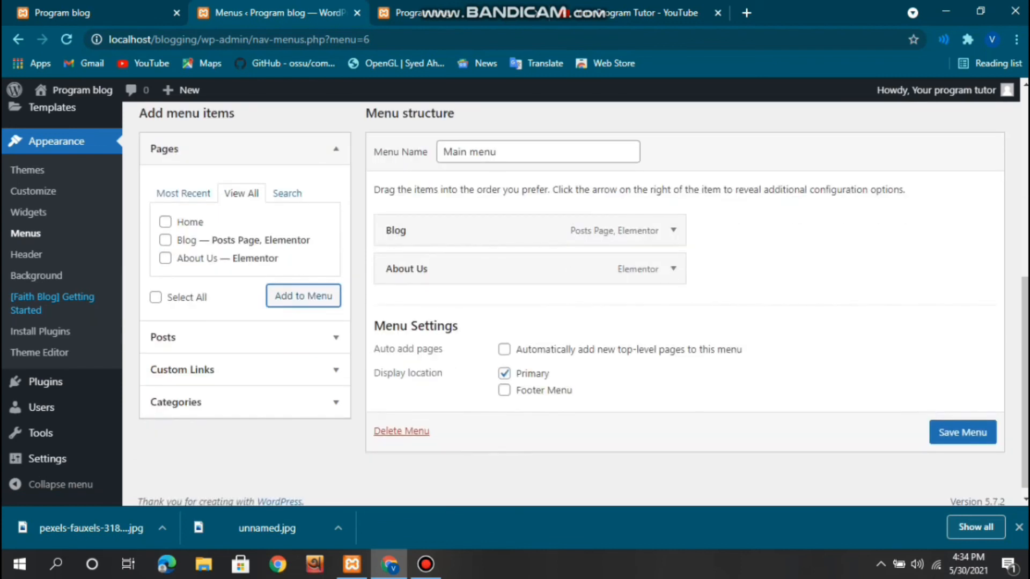
{"action": "left_click", "coordinate": [962, 432]}
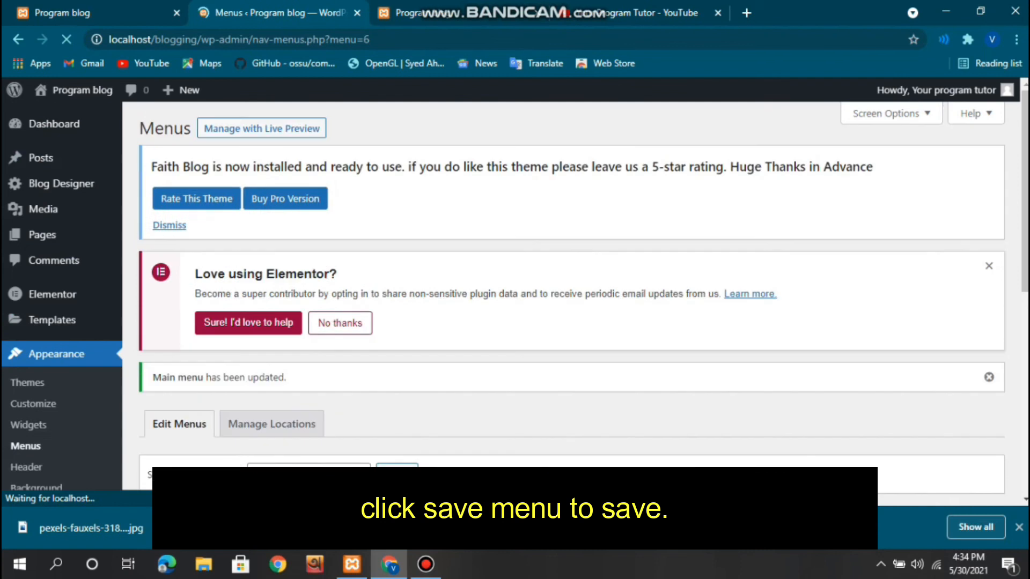
Reload the site's front page, follow the Blog link in its navigation and look through the posts
{"action": "left_click", "coordinate": [450, 13]}
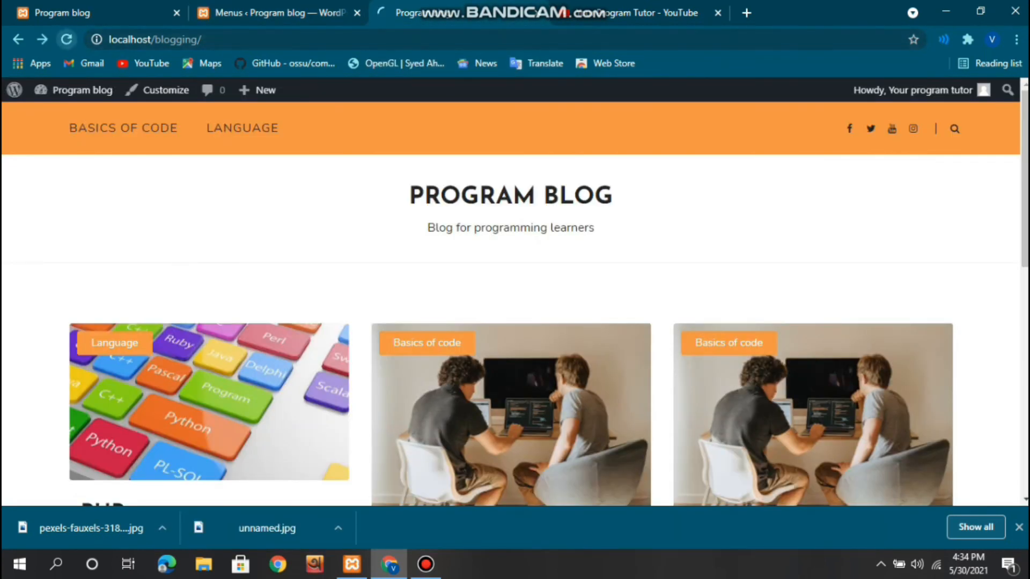
{"action": "left_click", "coordinate": [67, 39]}
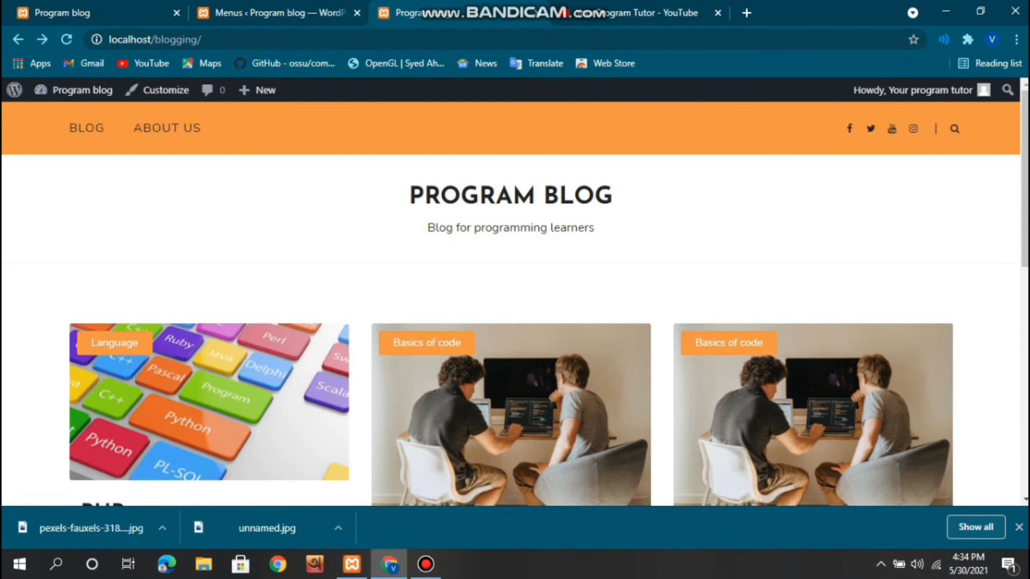
{"action": "left_click", "coordinate": [86, 127]}
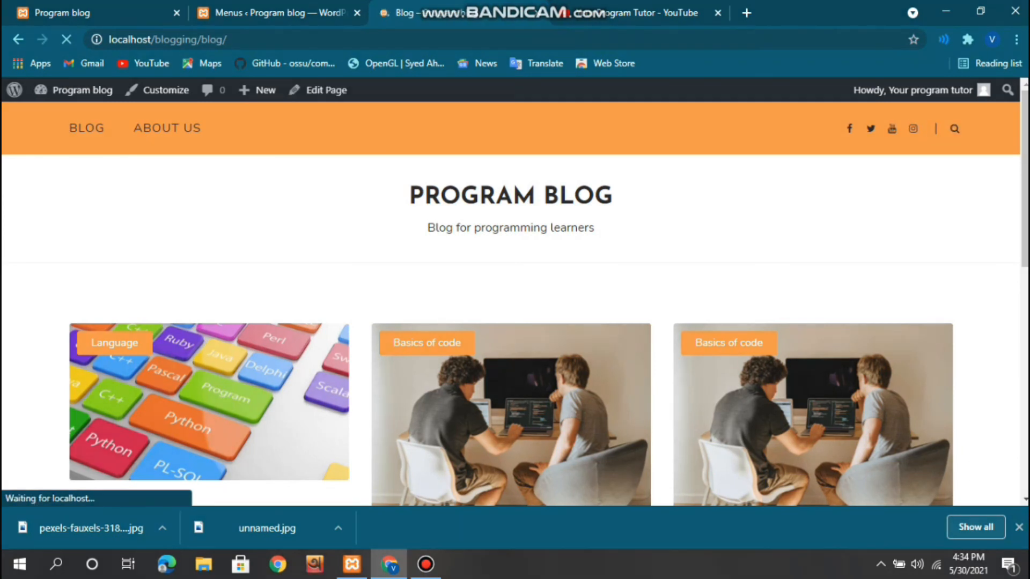
{"action": "scroll", "coordinate": [813, 429], "scroll_direction": "down", "scroll_amount": 5}
{"action": "scroll", "coordinate": [813, 429], "scroll_direction": "up", "scroll_amount": 2}
{"action": "scroll", "coordinate": [813, 429], "scroll_direction": "up", "scroll_amount": 4}
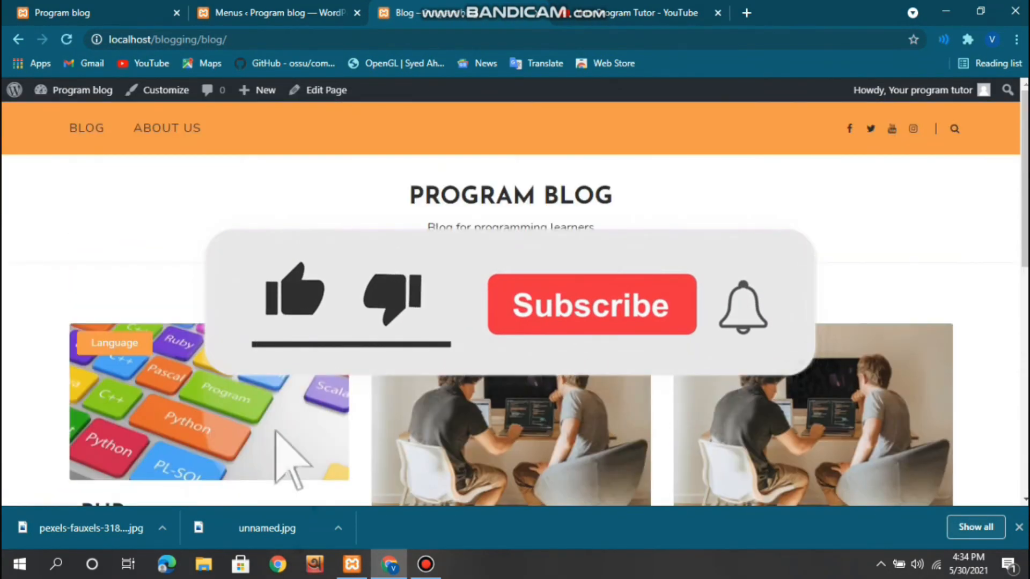
Follow the About Us link in the site navigation and look through the page down to the skill bars
{"action": "left_click", "coordinate": [167, 128]}
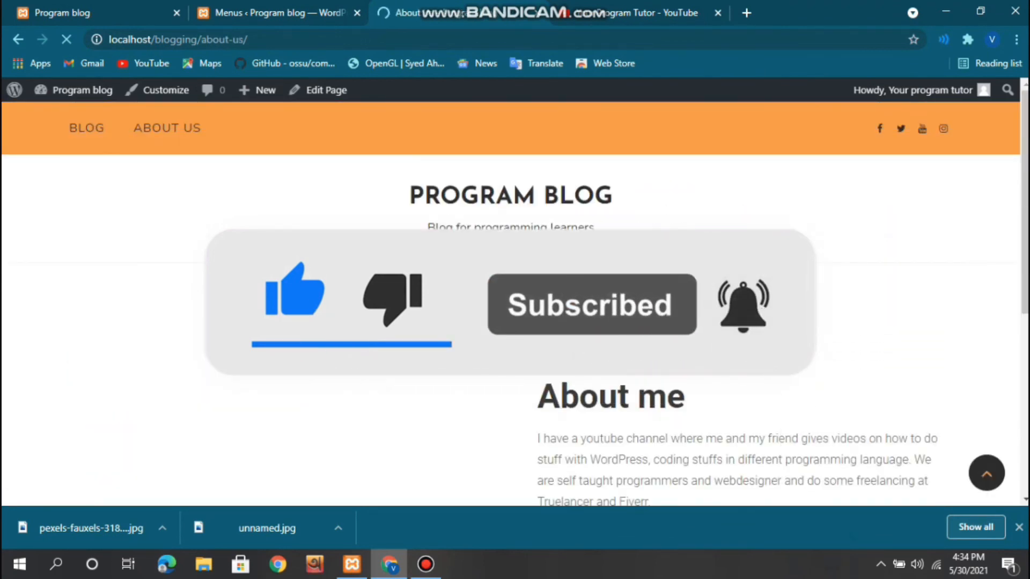
{"action": "scroll", "coordinate": [515, 322], "scroll_direction": "down", "scroll_amount": 7}
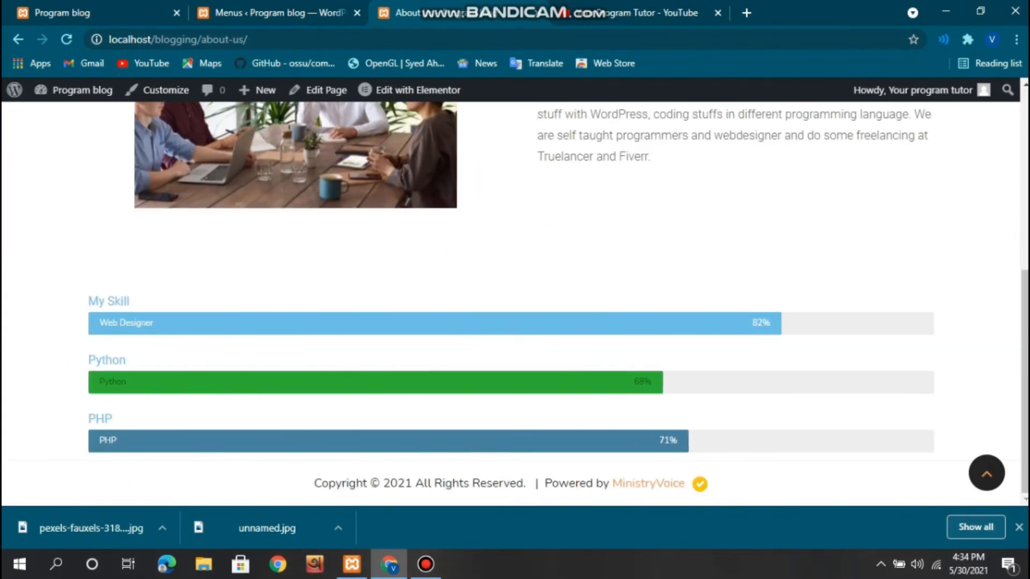
{"action": "scroll", "coordinate": [515, 300], "scroll_direction": "up", "scroll_amount": 7}
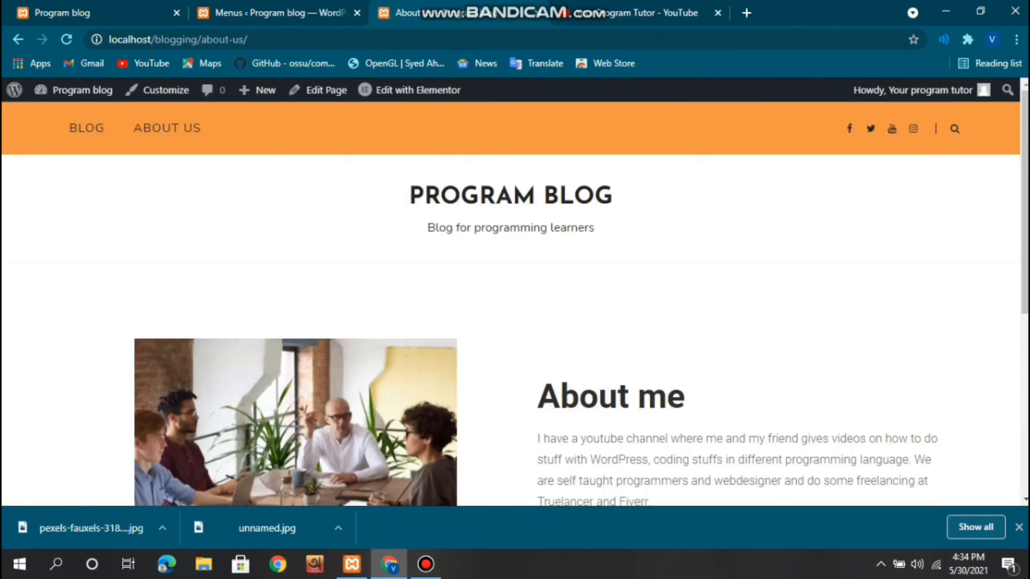
{"action": "left_click", "coordinate": [256, 14]}
{"action": "key", "text": "ctrl+shift+Tab"}
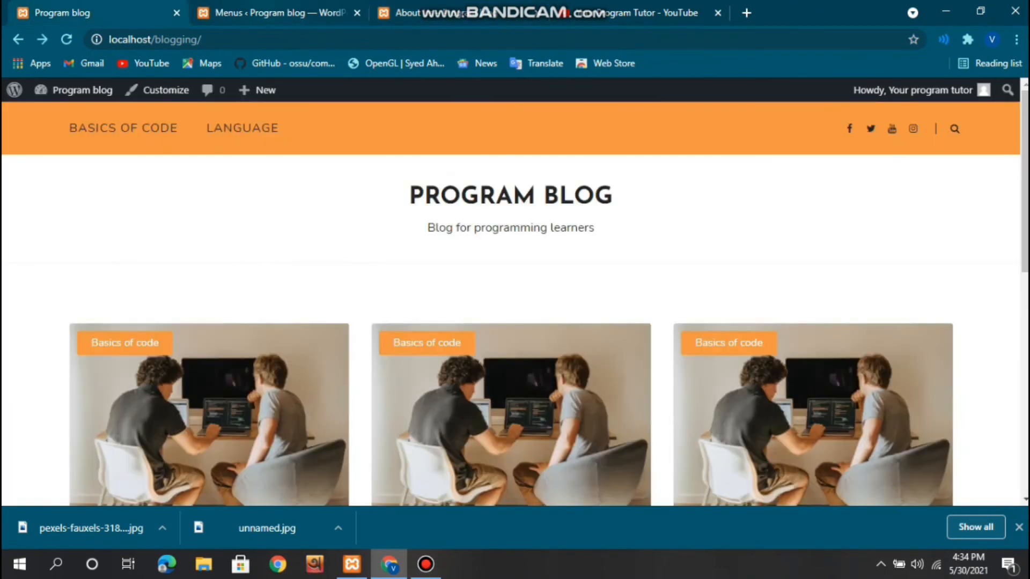
{"action": "key", "text": "ctrl+Tab"}
{"action": "key", "text": "ctrl+Tab"}
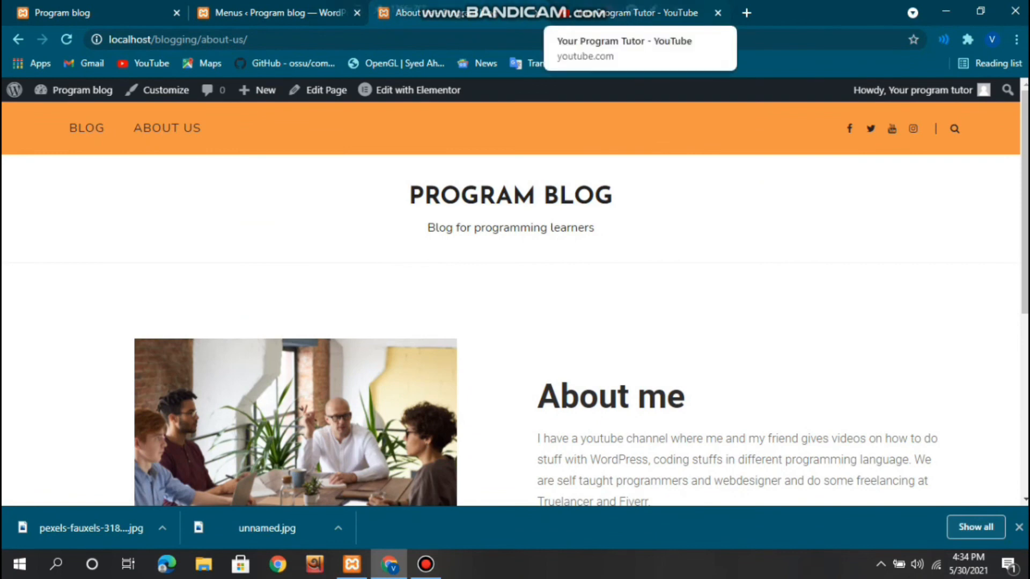